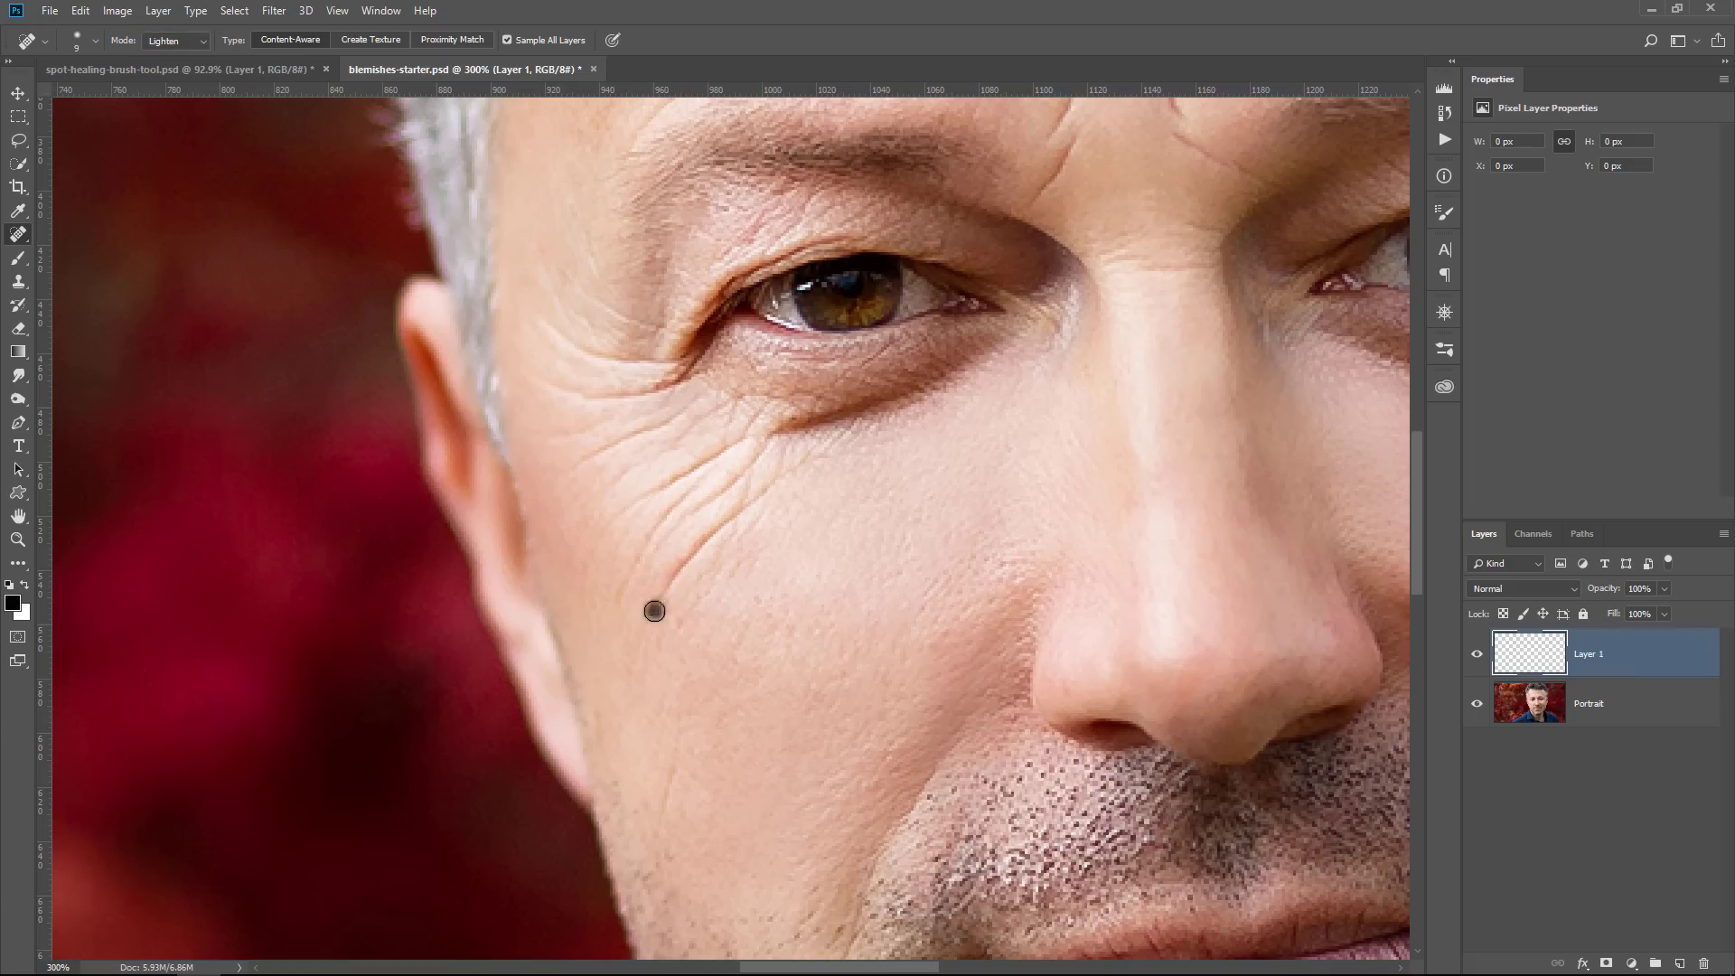
Step: Heal a cheek wrinkle on Layer 1, switch the healing mode to Lighten, and paint over the under-eye wrinkles
{"action": "left_click_drag", "start_coordinate": [654, 611], "coordinate": [684, 562]}
{"action": "left_click", "coordinate": [199, 42]}
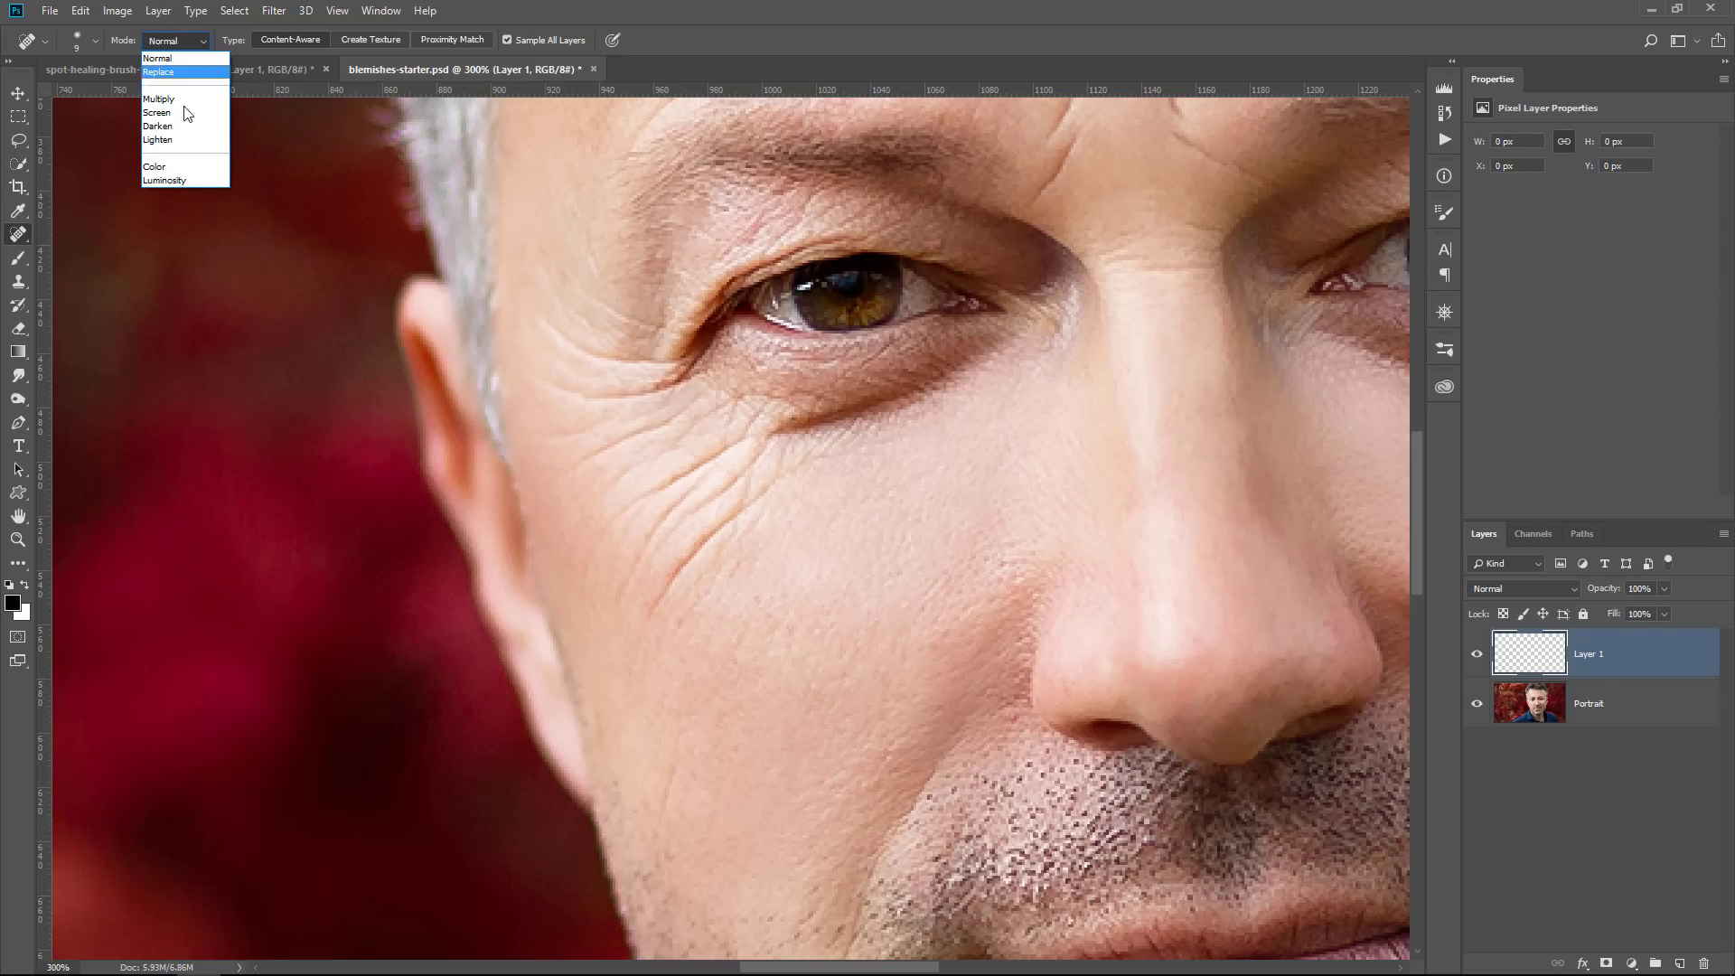
{"action": "left_click", "coordinate": [185, 141]}
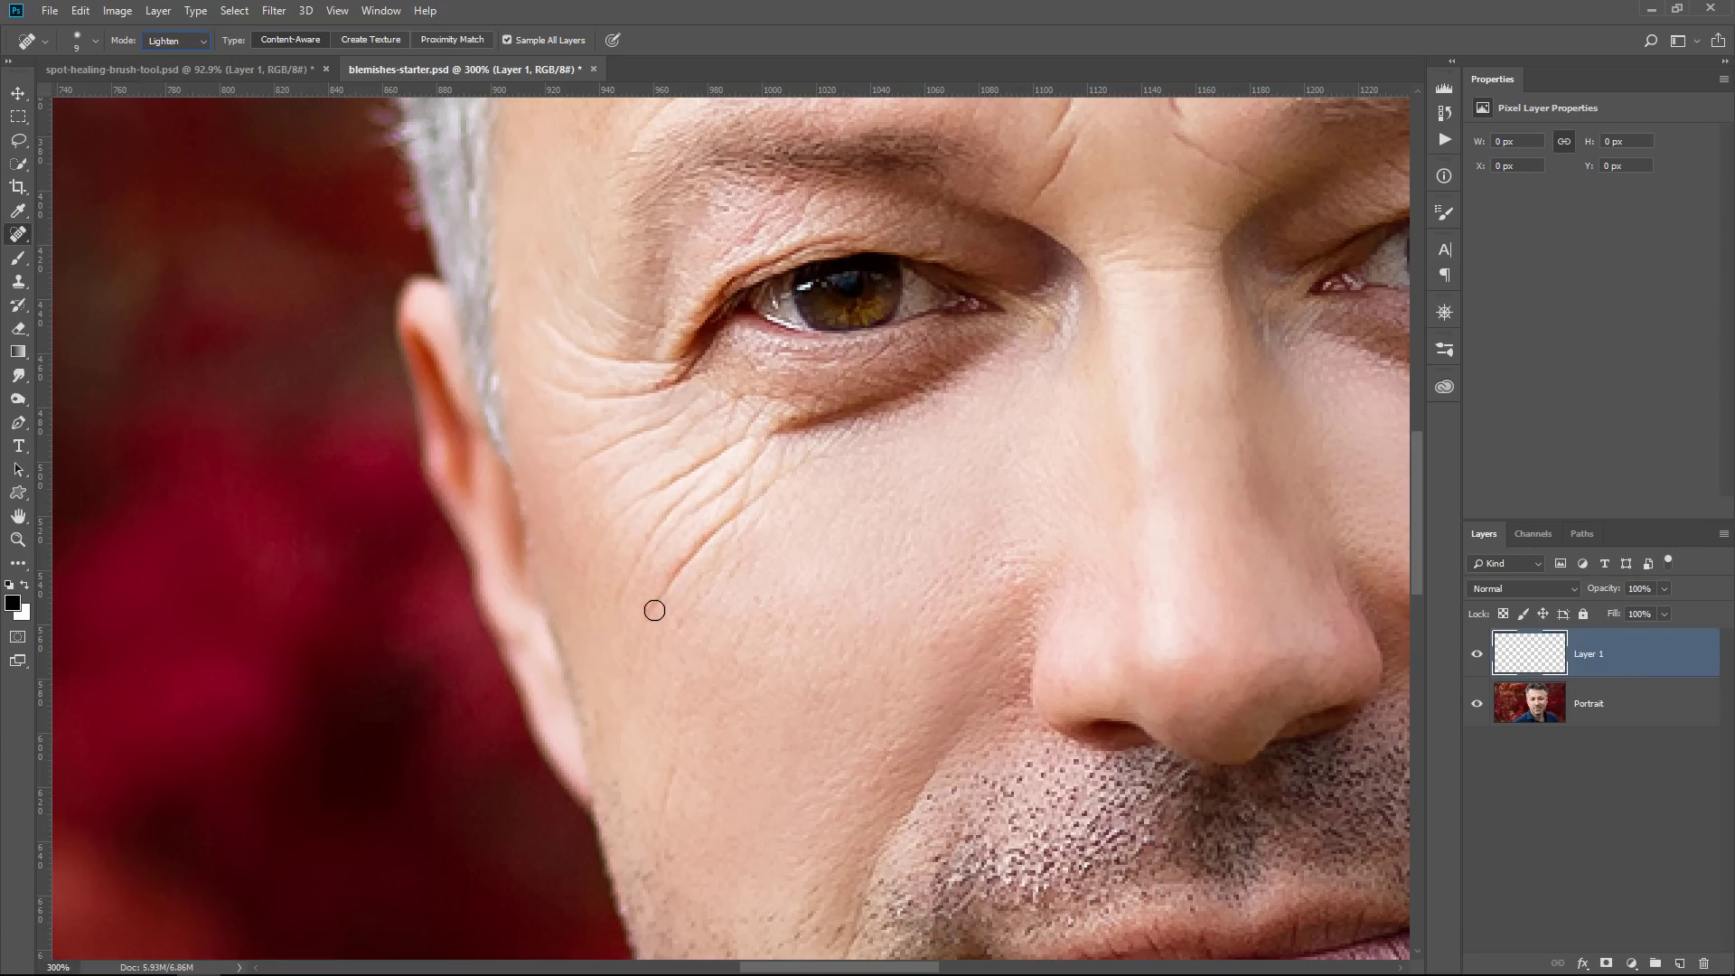
{"action": "left_click_drag", "start_coordinate": [654, 610], "coordinate": [697, 540]}
{"action": "left_click_drag", "start_coordinate": [683, 562], "coordinate": [770, 481]}
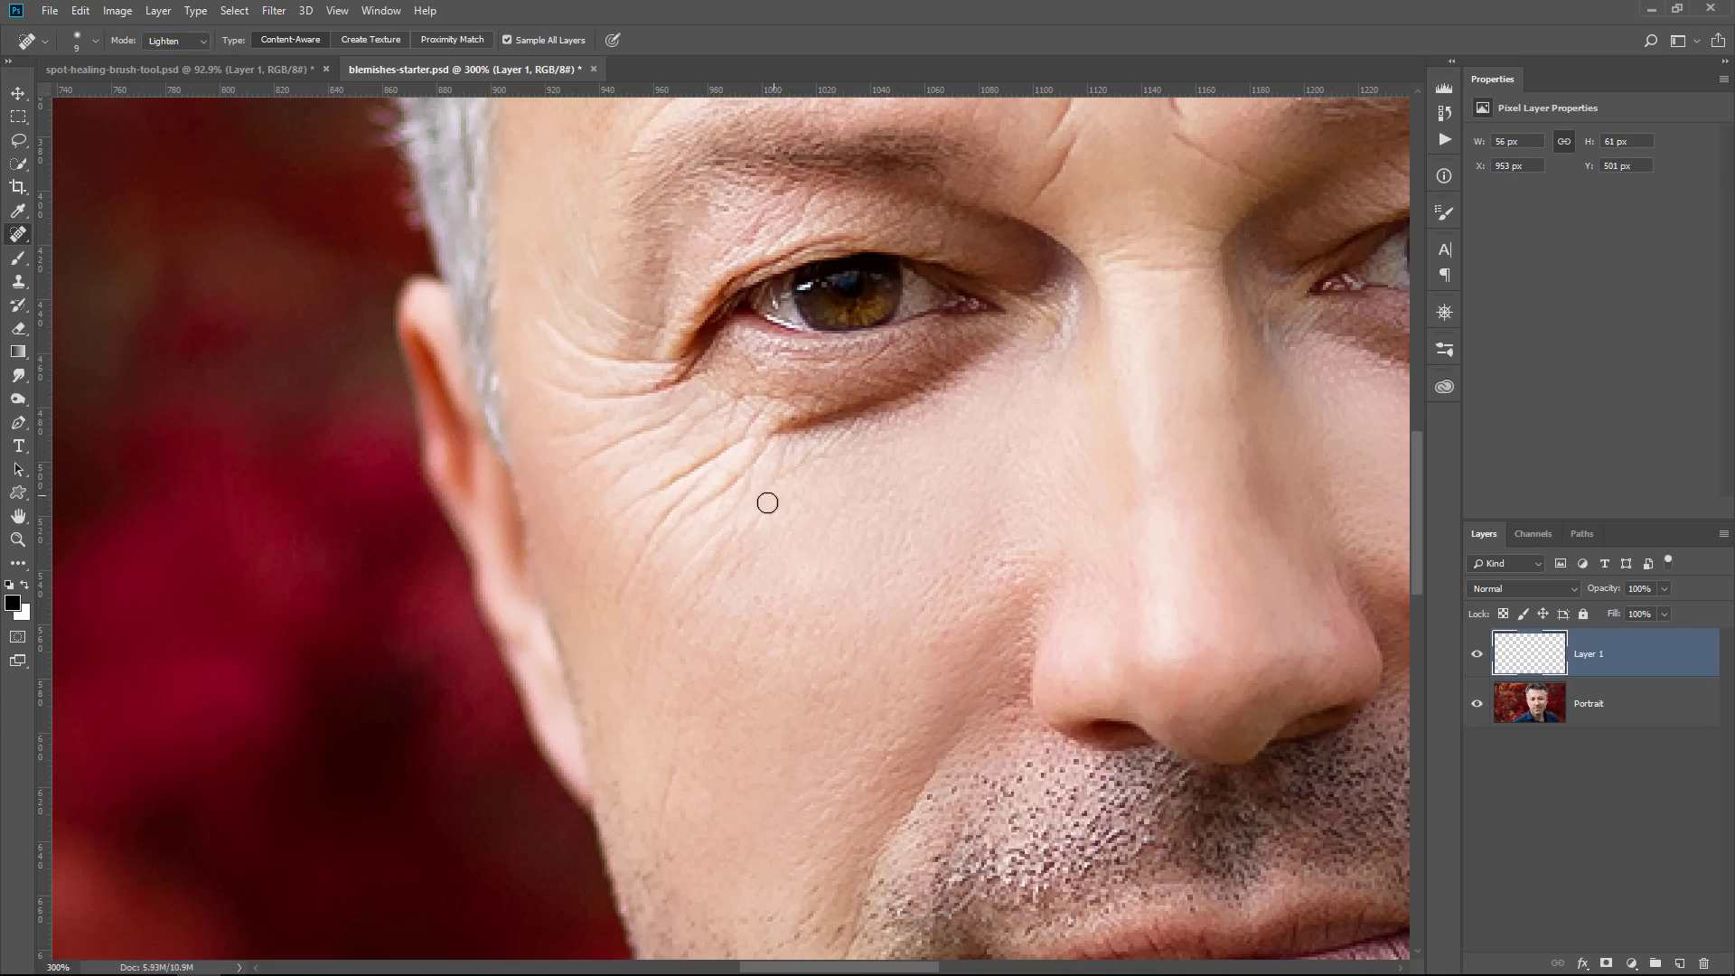
{"action": "mouse_move", "coordinate": [733, 539]}
{"action": "left_mouse_down"}
{"action": "mouse_move", "coordinate": [775, 479]}
{"action": "mouse_move", "coordinate": [745, 471]}
{"action": "left_mouse_up"}
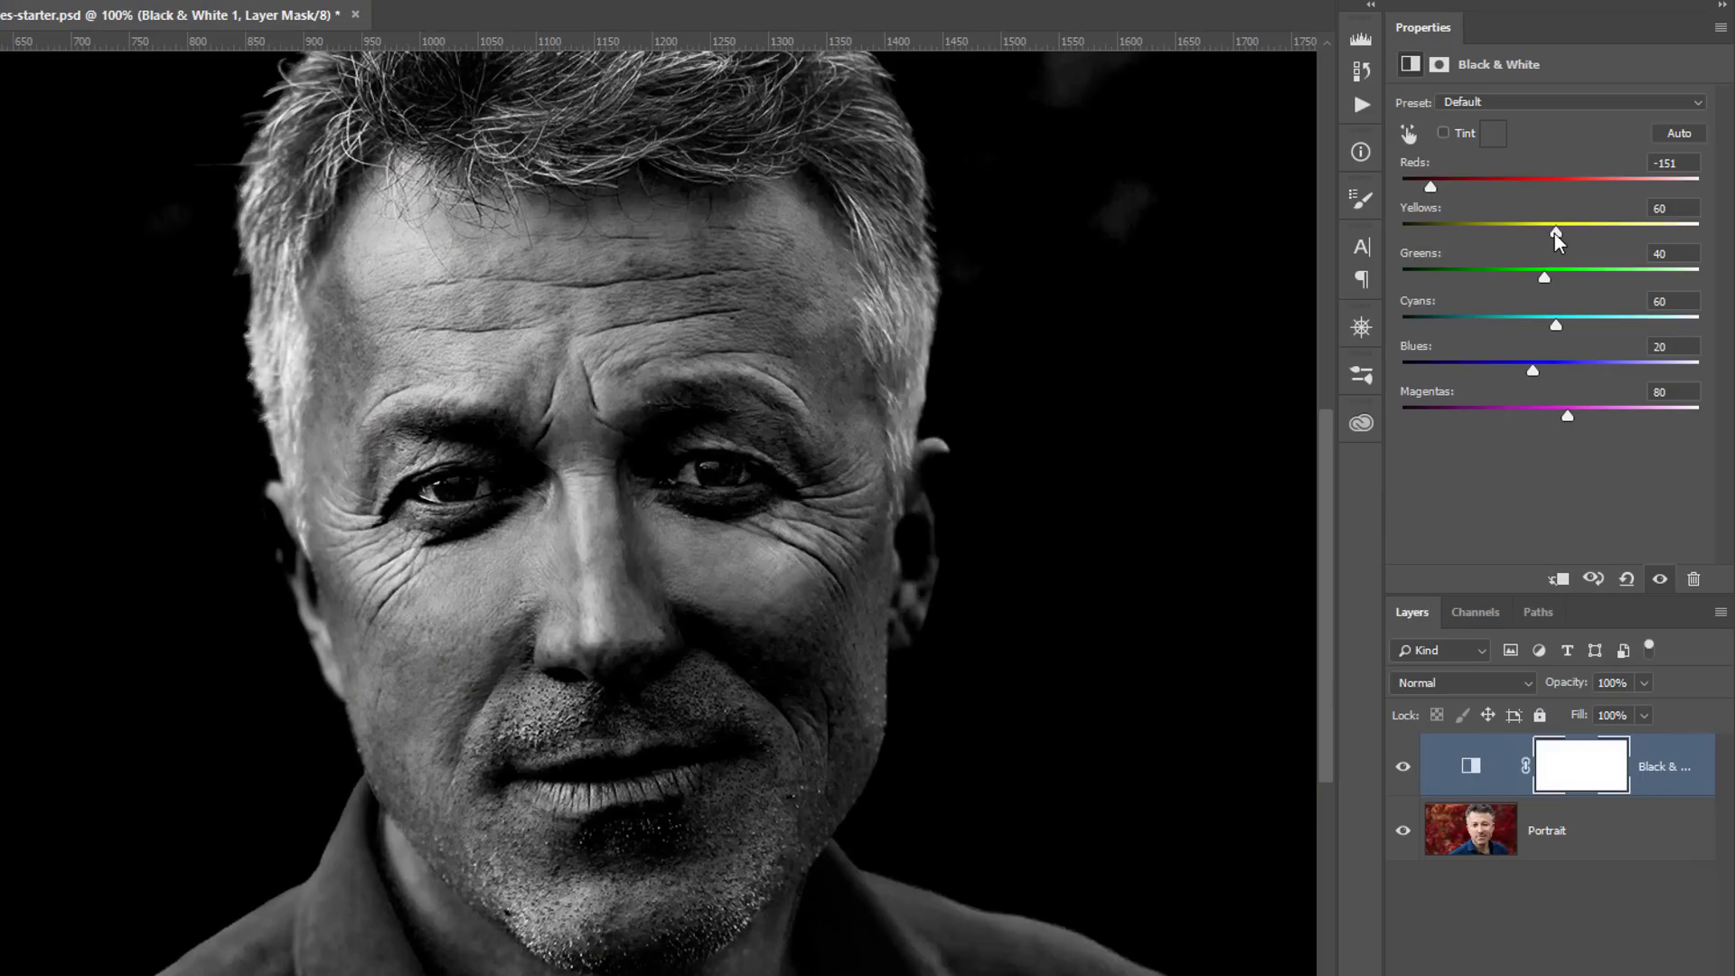
Step: Brighten the Yellows and adjust the Reds in the Black & White check layer, then zoom out
{"action": "left_click_drag", "start_coordinate": [1556, 234], "coordinate": [1650, 235]}
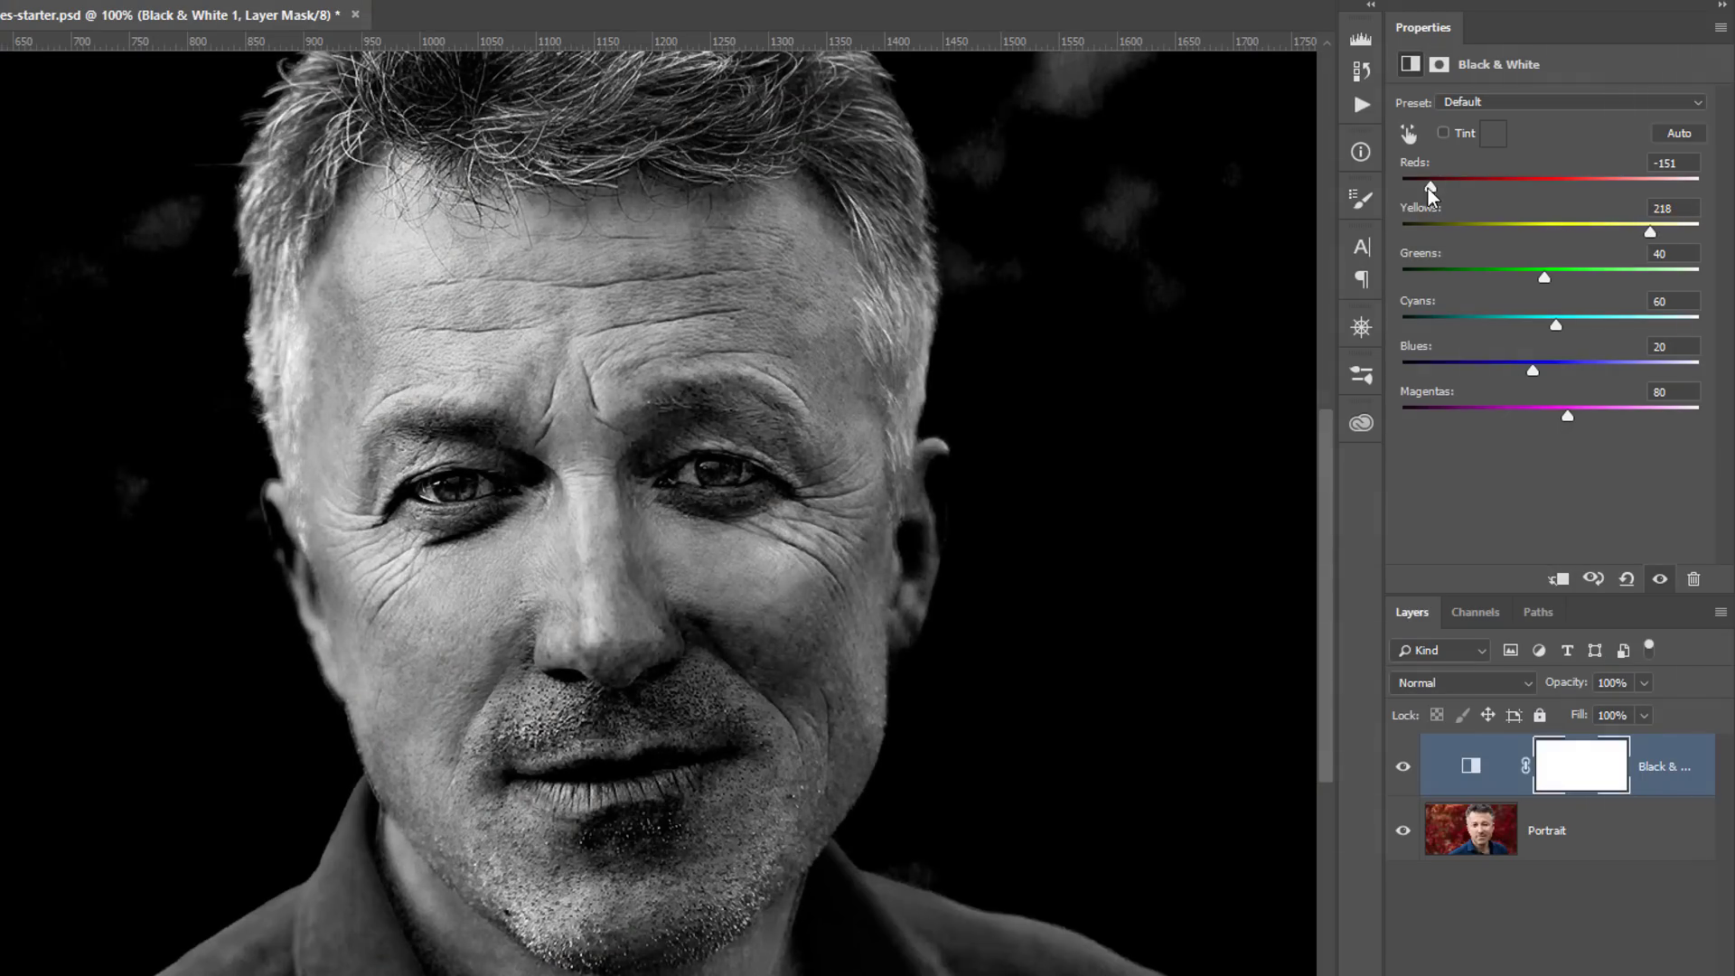
{"action": "left_click_drag", "start_coordinate": [1430, 187], "coordinate": [1463, 188]}
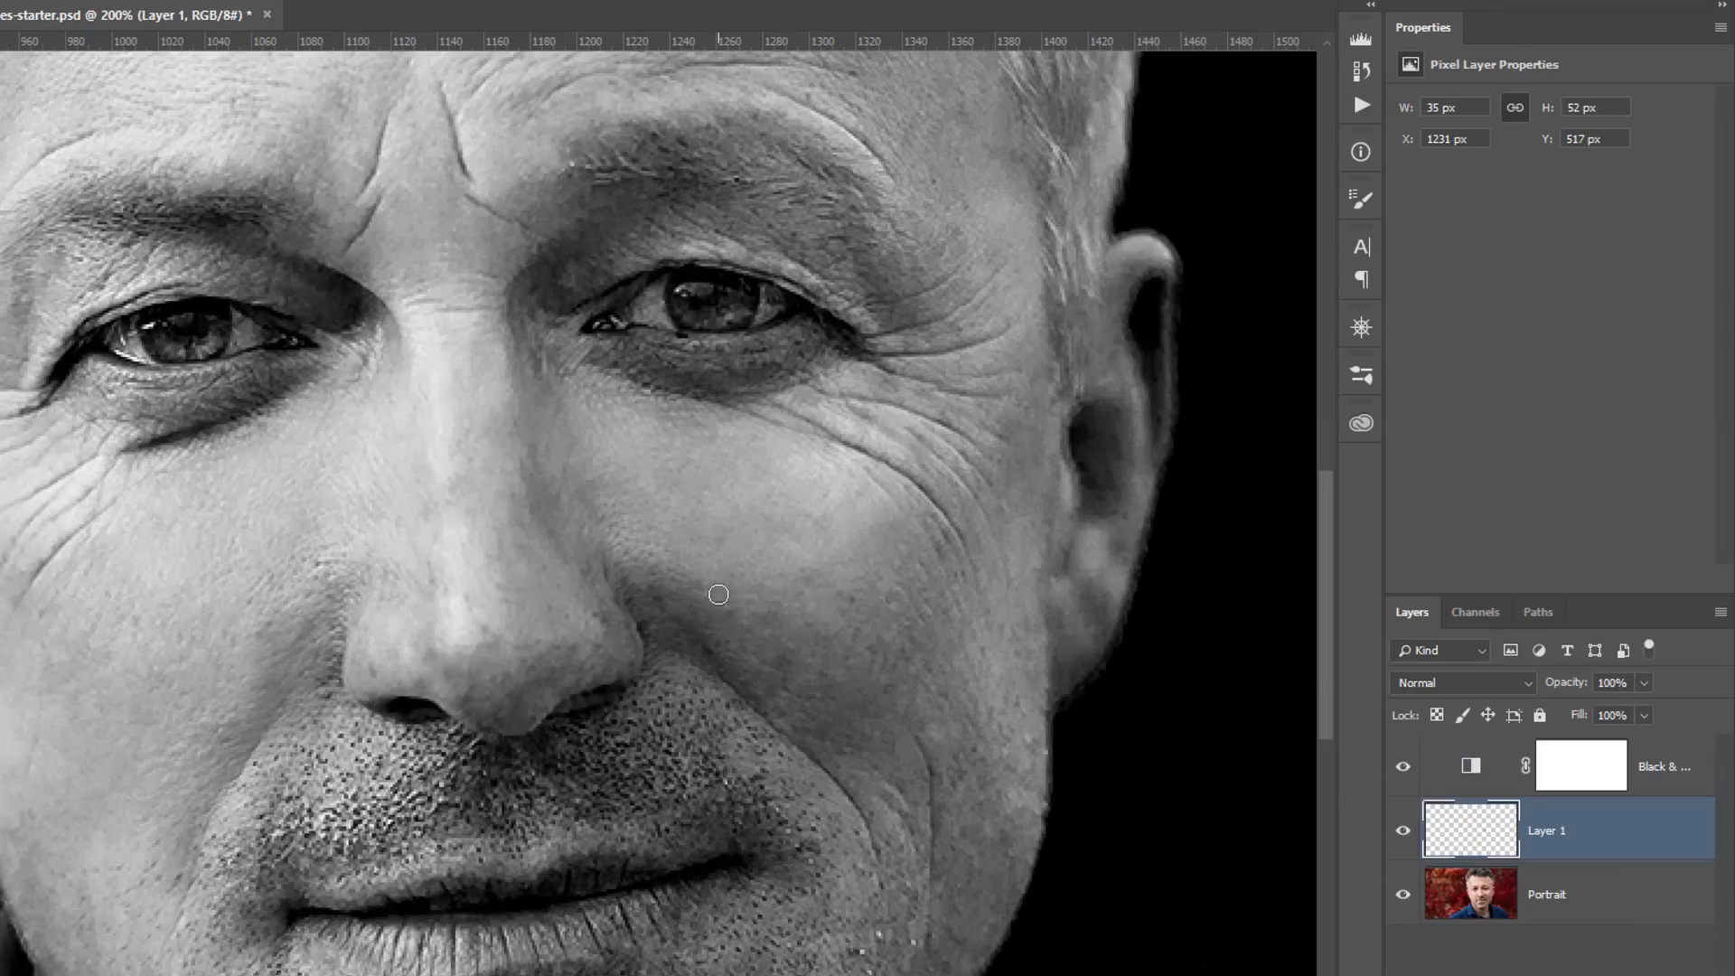
{"action": "key", "text": "ctrl+minus"}
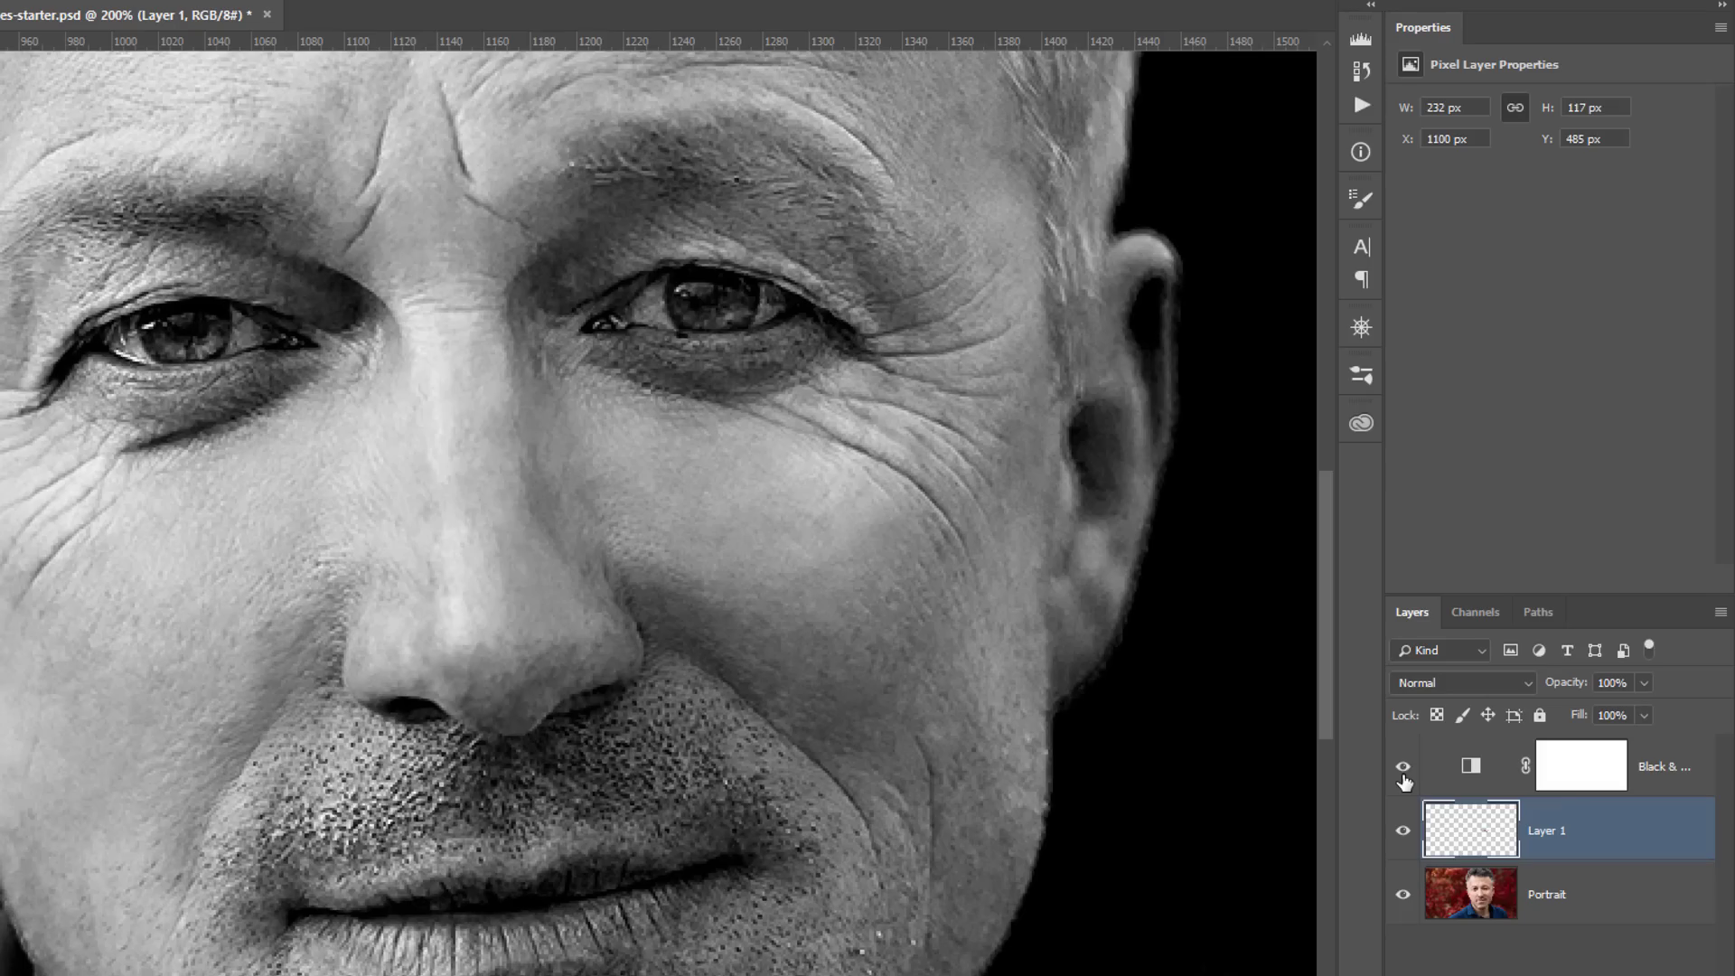
Step: Hide the Black & White layer and toggle Layer 1 off, on, and off to compare
{"action": "left_click", "coordinate": [1402, 767]}
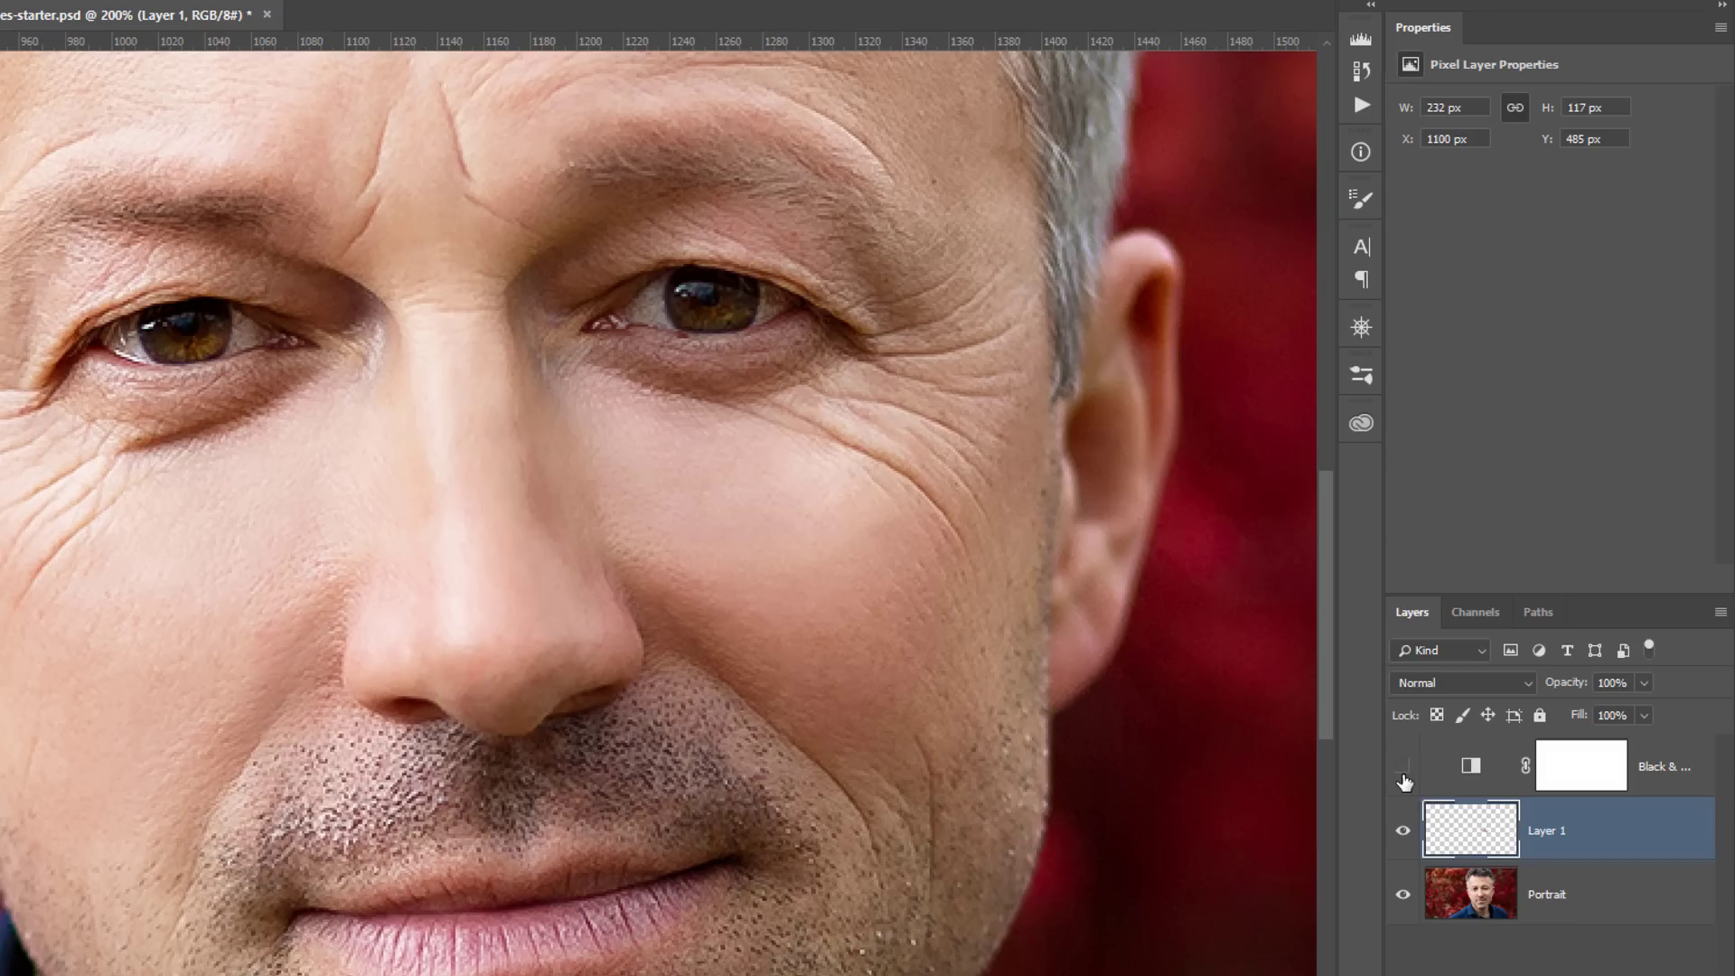
{"action": "left_click", "coordinate": [1403, 830]}
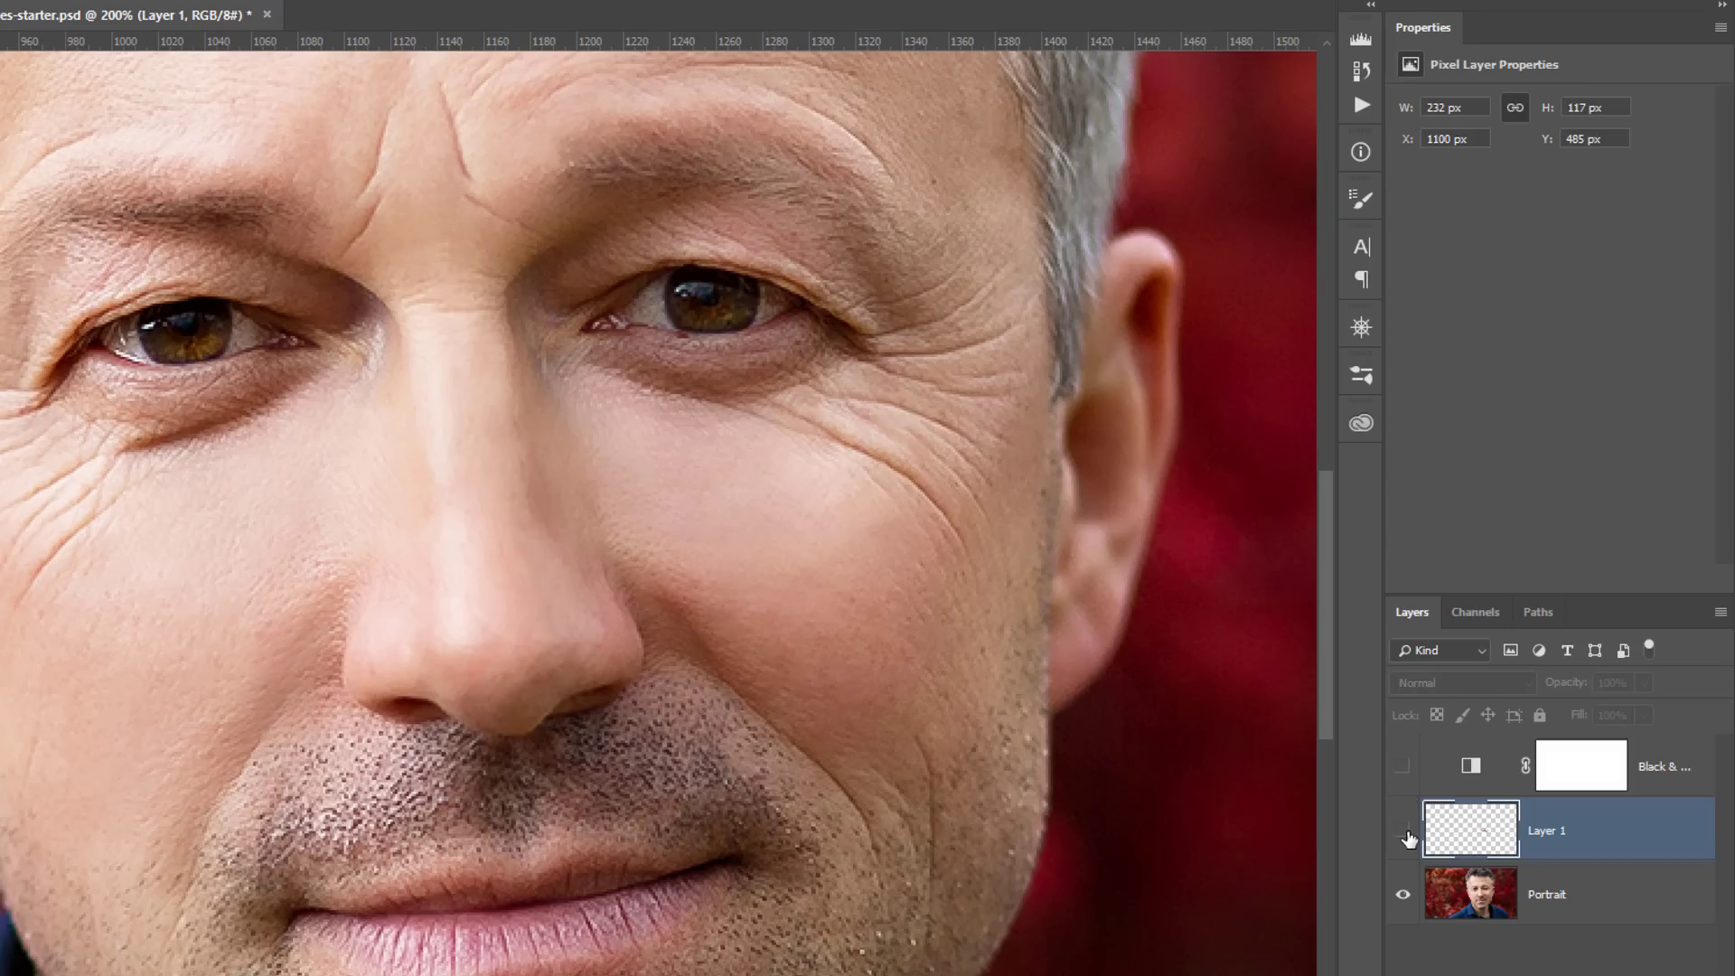
{"action": "left_click", "coordinate": [1405, 833]}
{"action": "left_click", "coordinate": [1405, 832]}
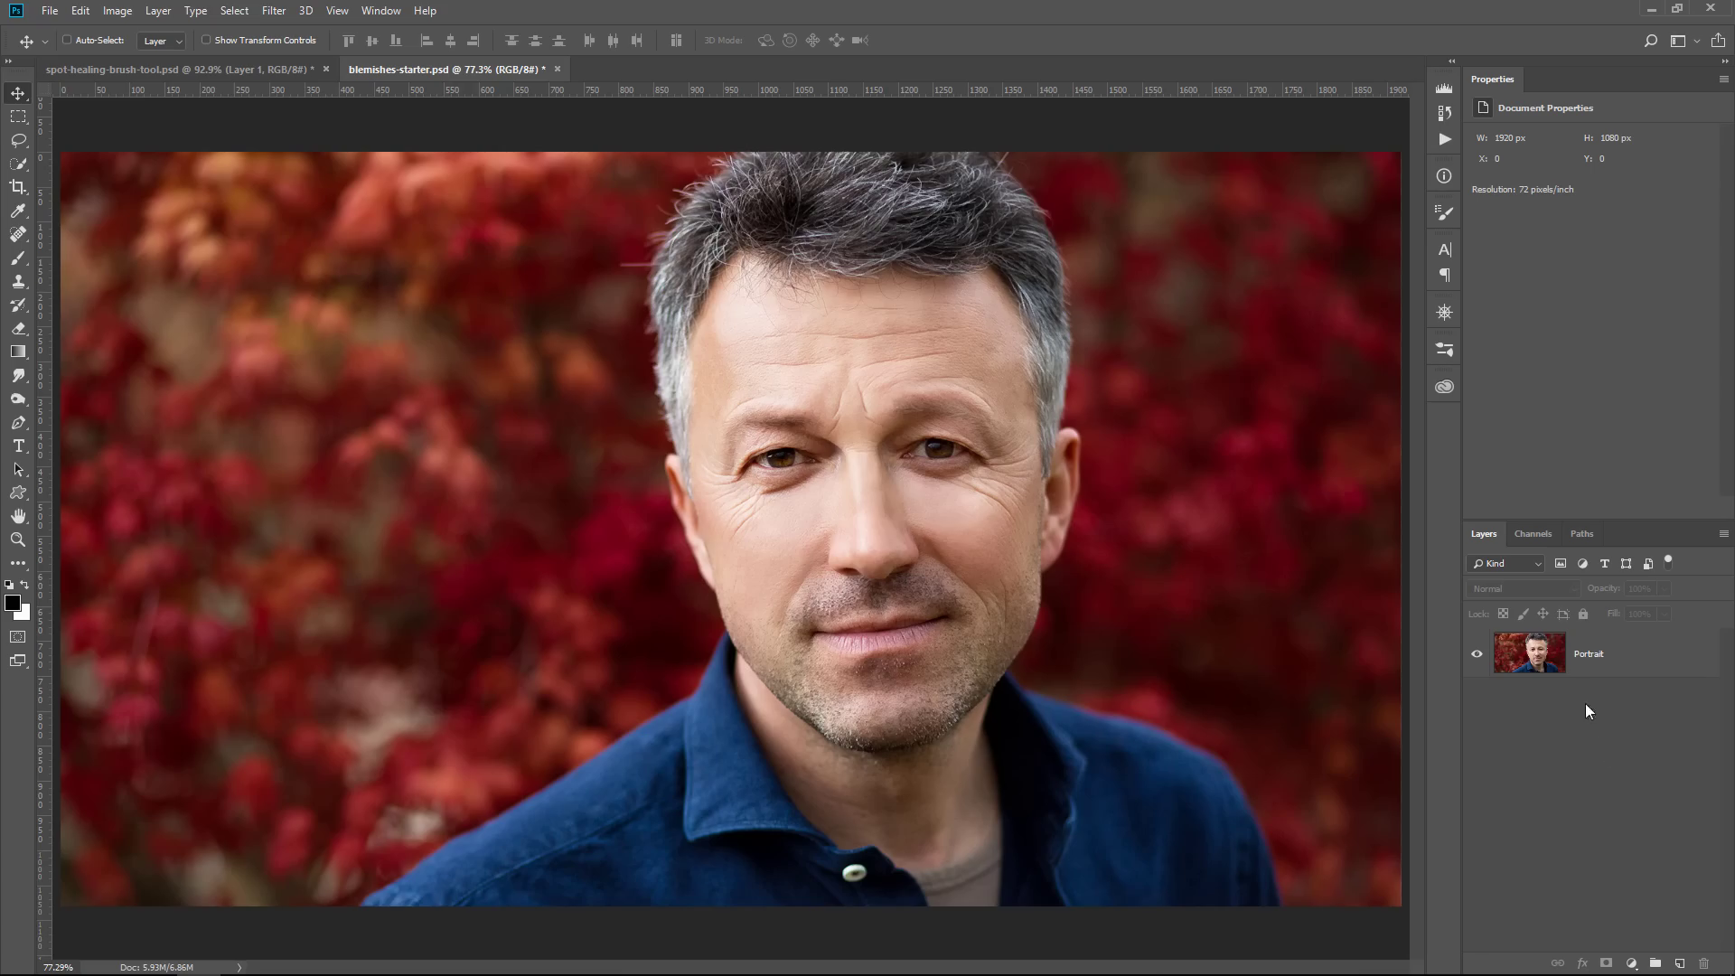
Step: With the Portrait layer and Spot Healing Brush selected, zoom to 300% on the cheek below the eye
{"action": "left_click", "coordinate": [1566, 658]}
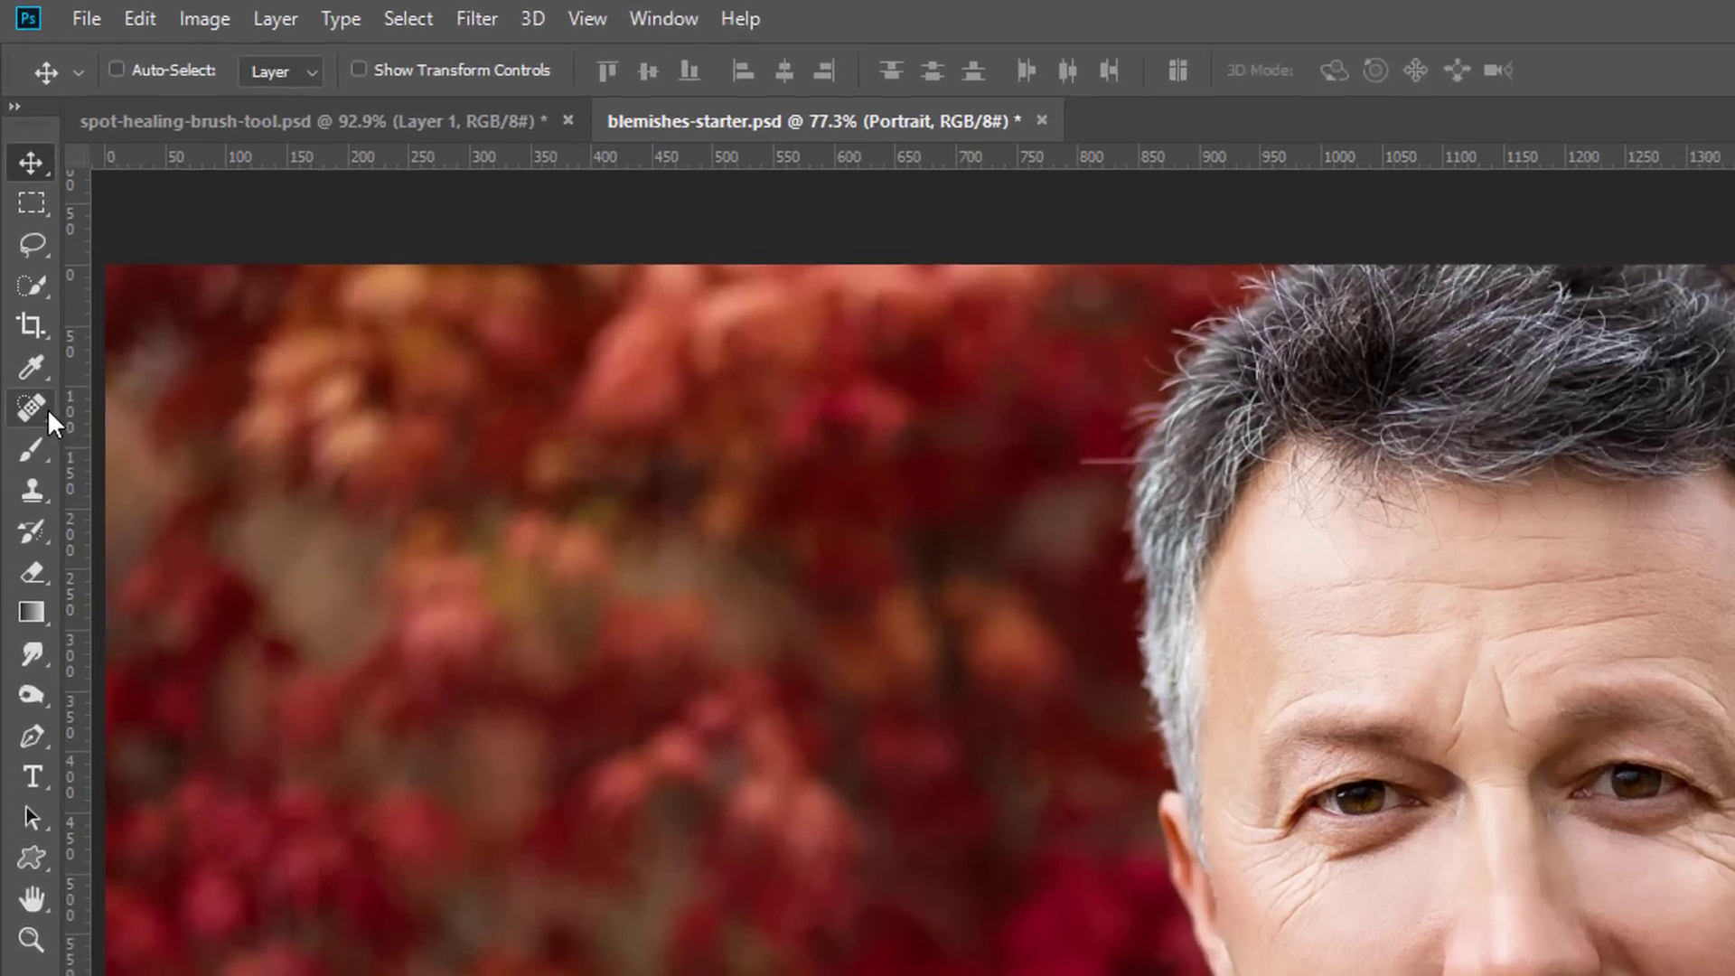
{"action": "left_click", "coordinate": [18, 237]}
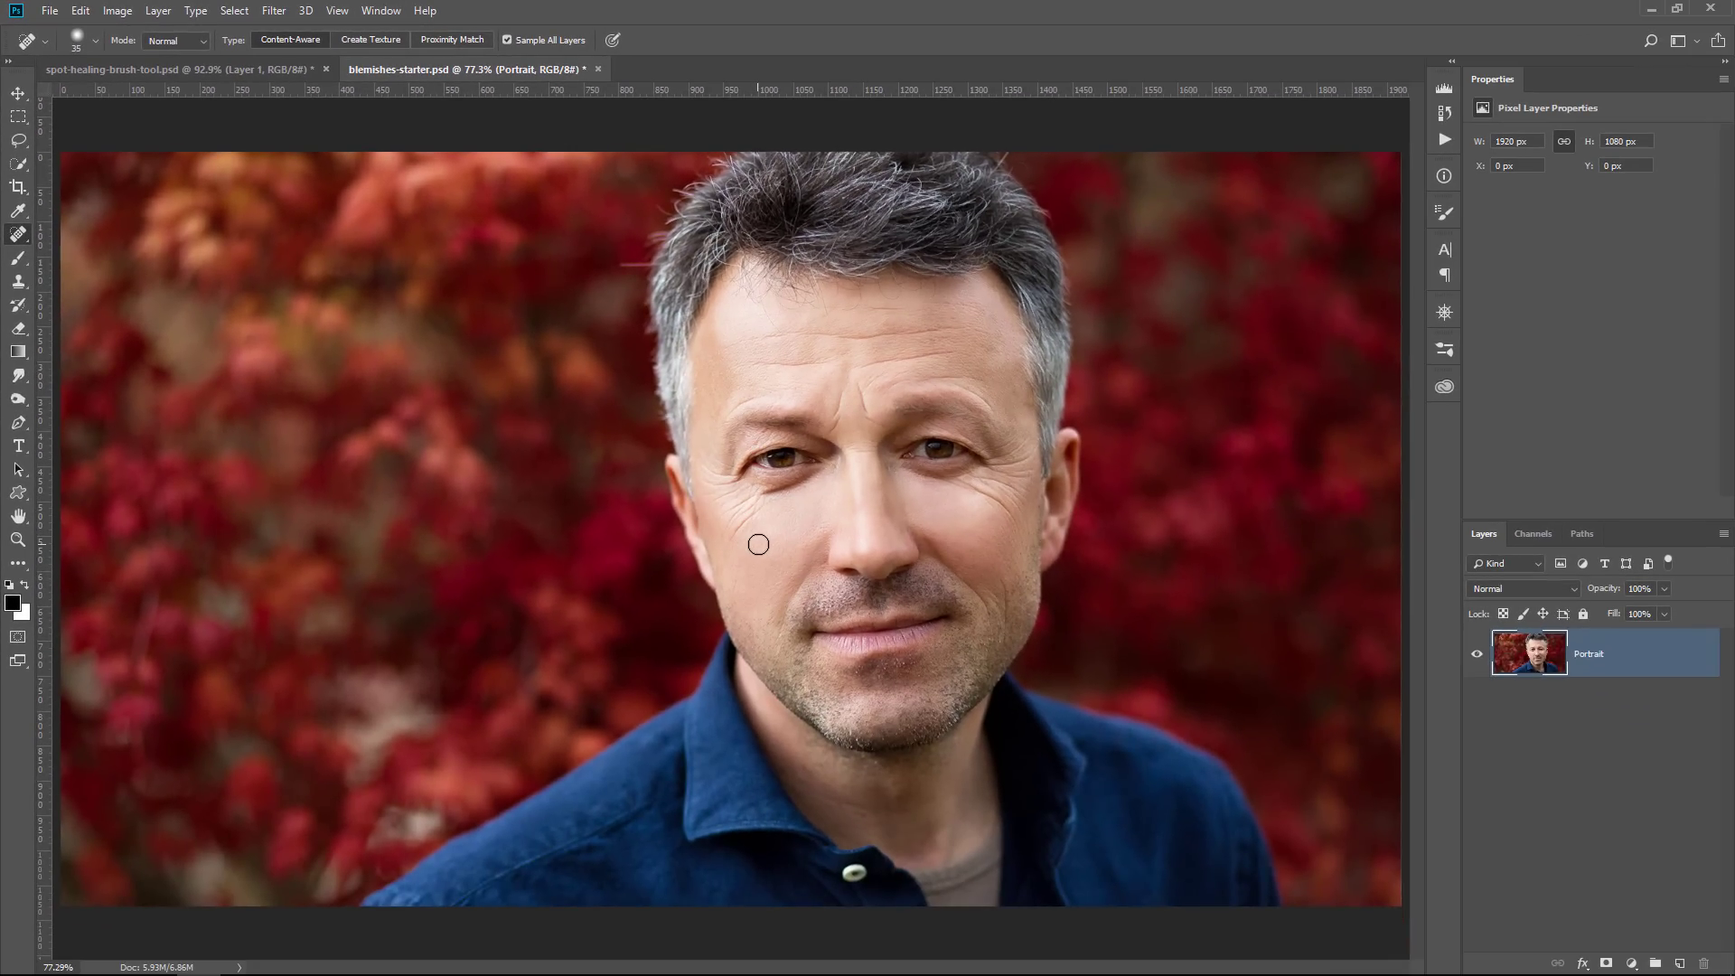
{"action": "key", "text": "z"}
{"action": "left_click_drag", "start_coordinate": [756, 505], "coordinate": [776, 498]}
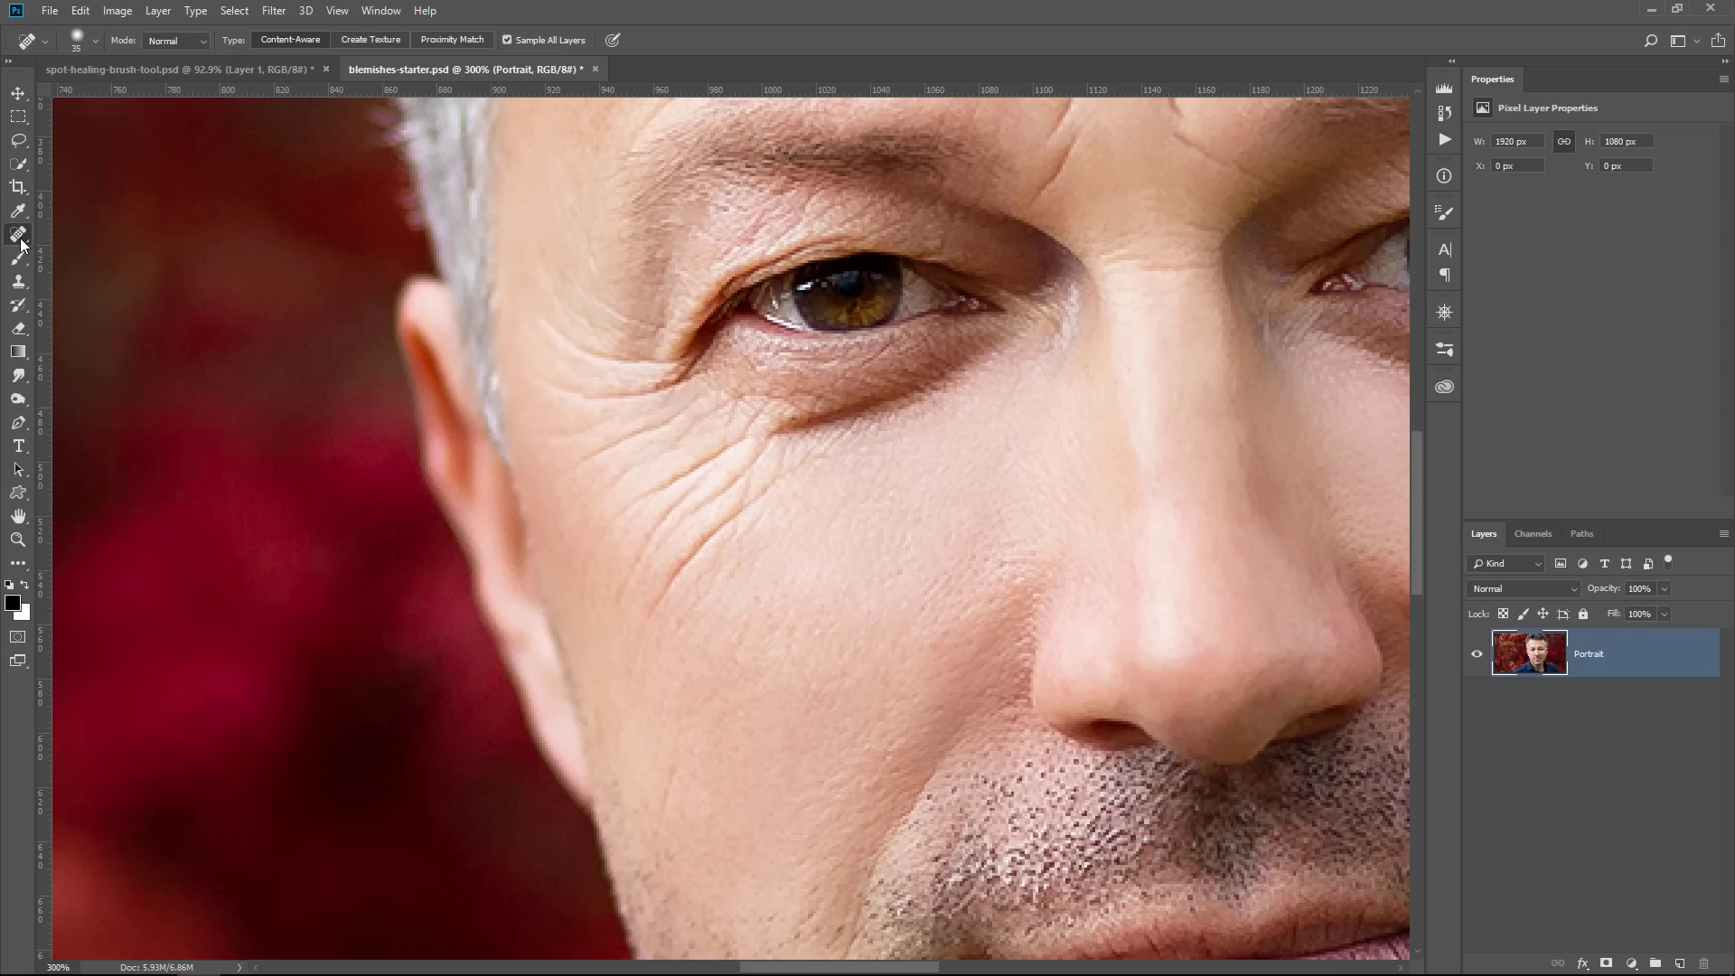
{"action": "right_click", "coordinate": [22, 243]}
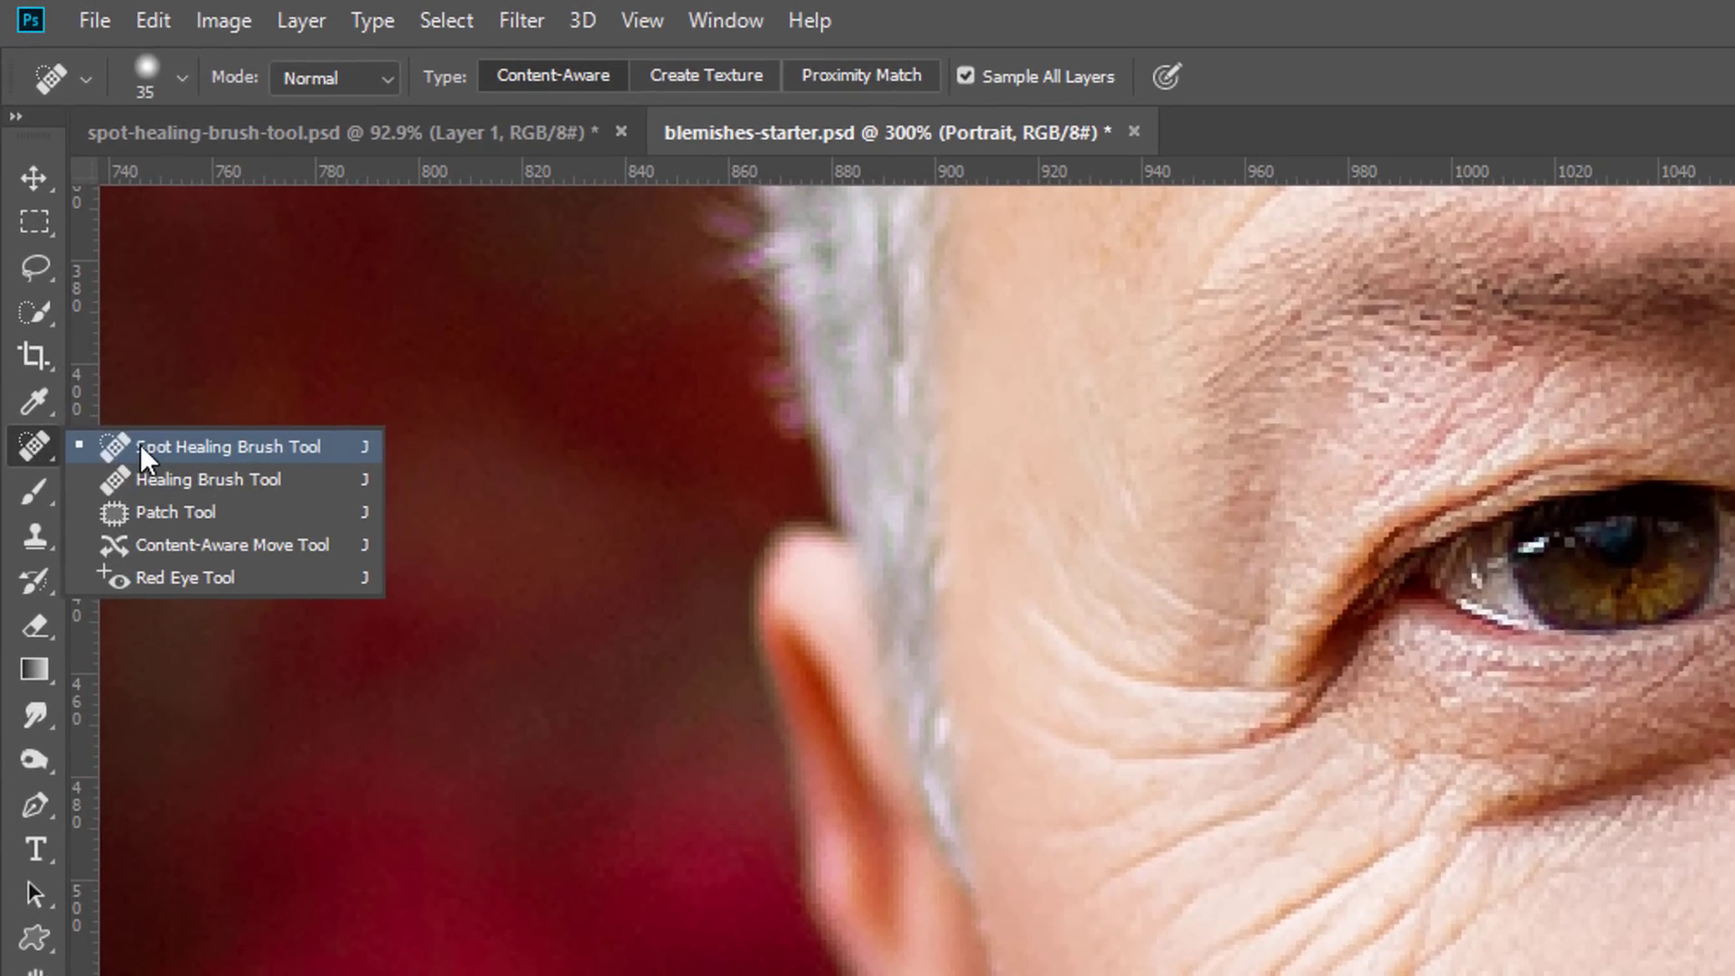
{"action": "left_click", "coordinate": [82, 255]}
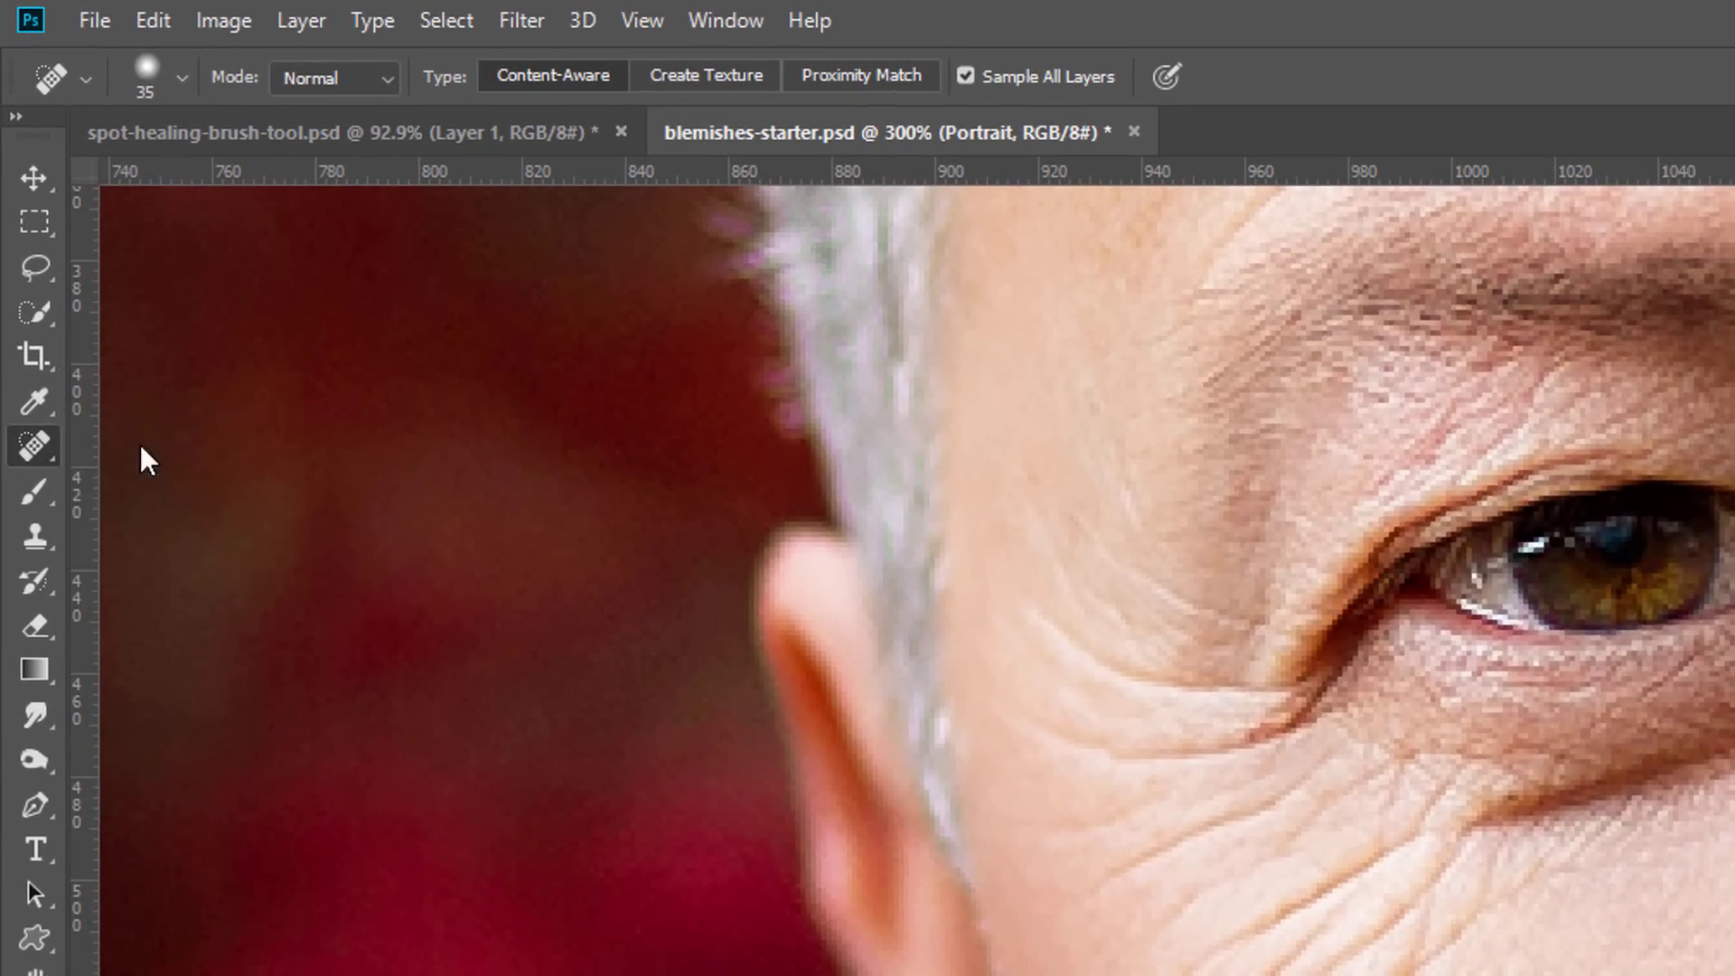
{"action": "left_click", "coordinate": [966, 77]}
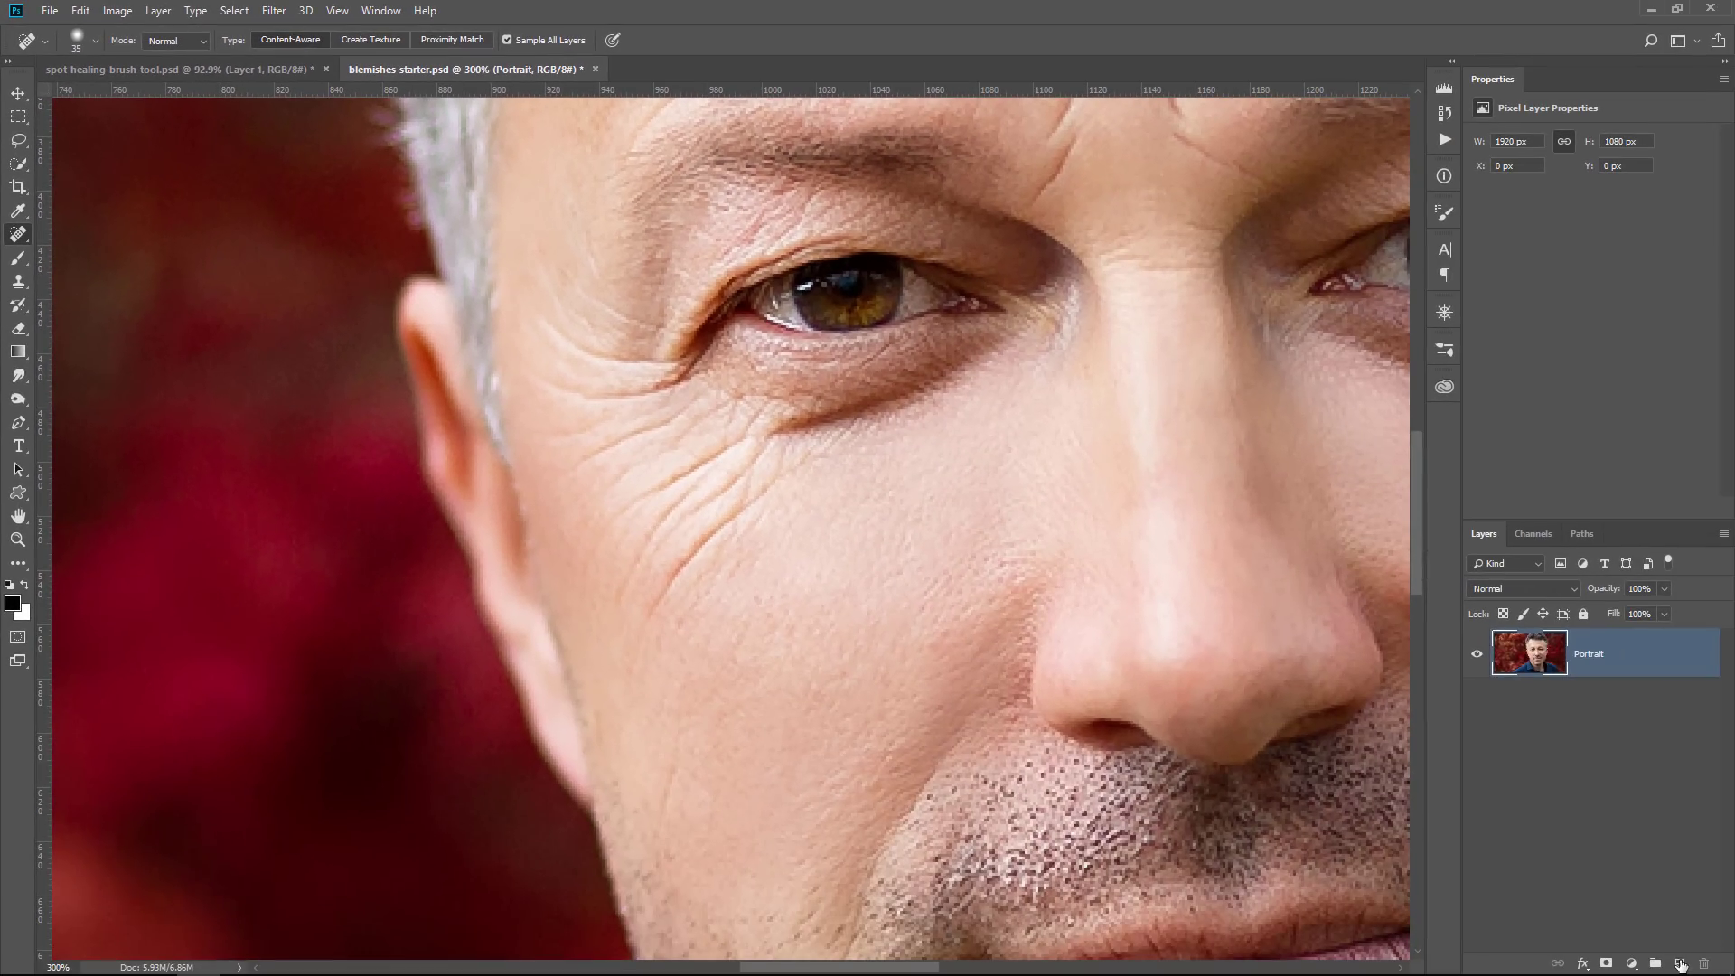
{"action": "left_click", "coordinate": [1681, 964]}
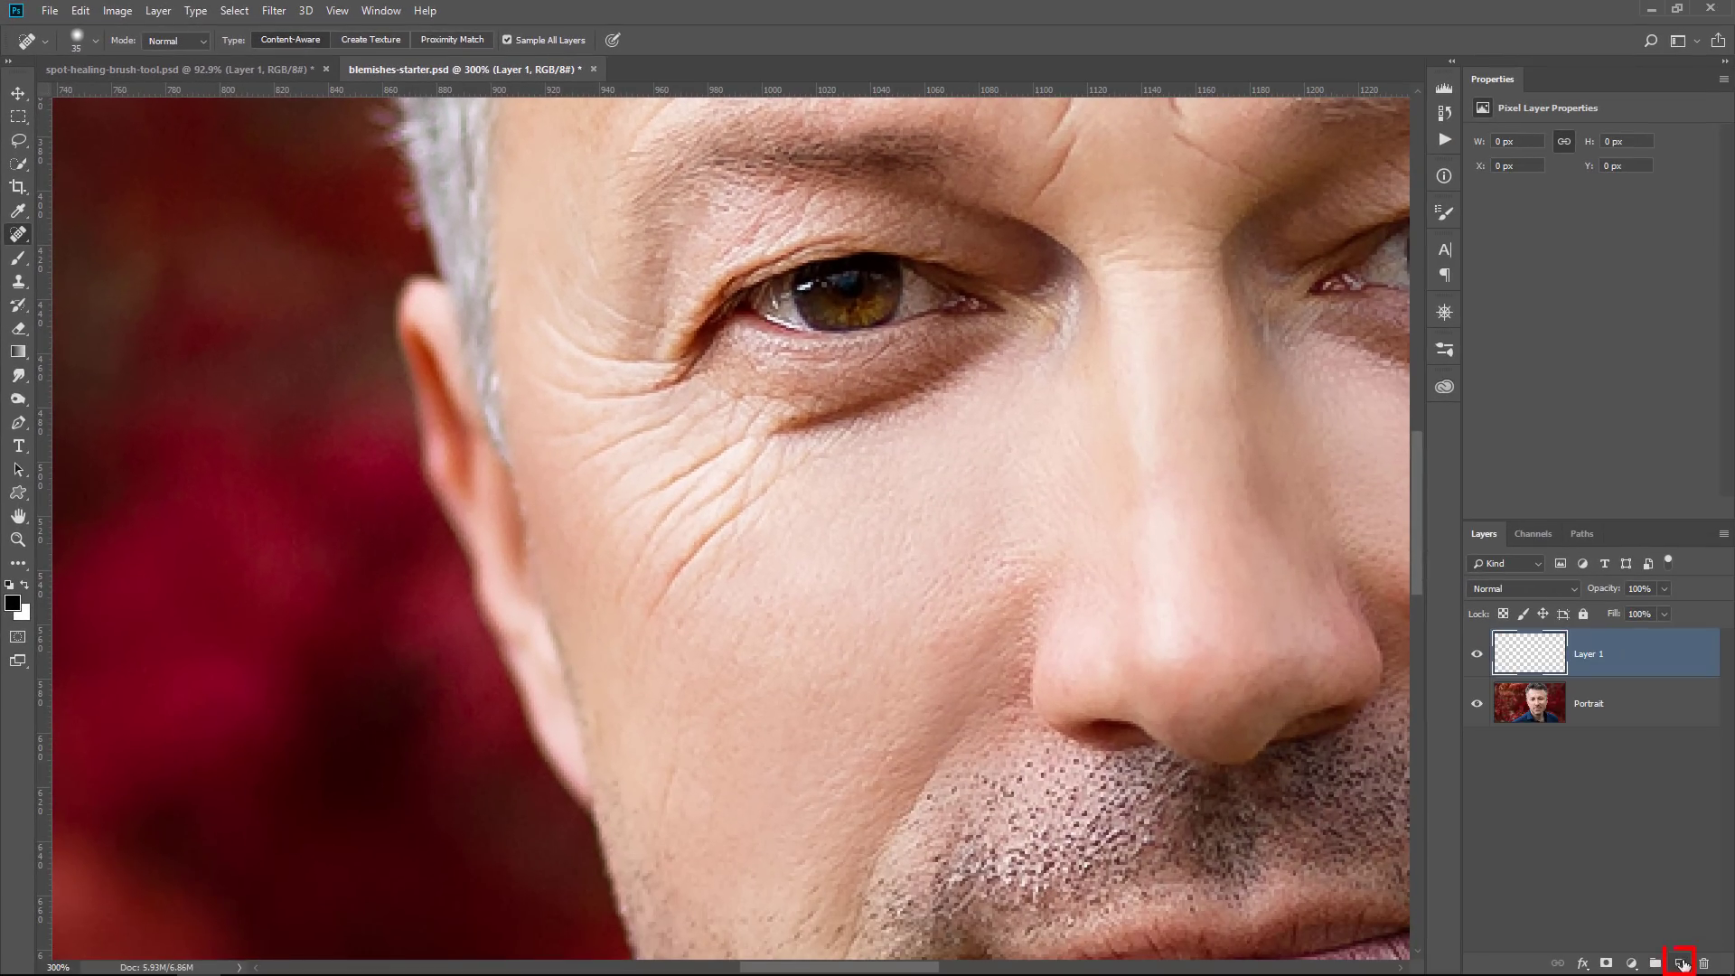
{"action": "left_click", "coordinate": [1476, 705]}
{"action": "left_click", "coordinate": [1477, 705]}
{"action": "mouse_move", "coordinate": [748, 496]}
{"action": "left_mouse_down"}
{"action": "mouse_move", "coordinate": [627, 594]}
{"action": "mouse_move", "coordinate": [709, 500]}
{"action": "mouse_move", "coordinate": [673, 562]}
{"action": "mouse_move", "coordinate": [712, 513]}
{"action": "mouse_move", "coordinate": [677, 554]}
{"action": "left_mouse_up"}
{"action": "left_click", "coordinate": [1477, 705]}
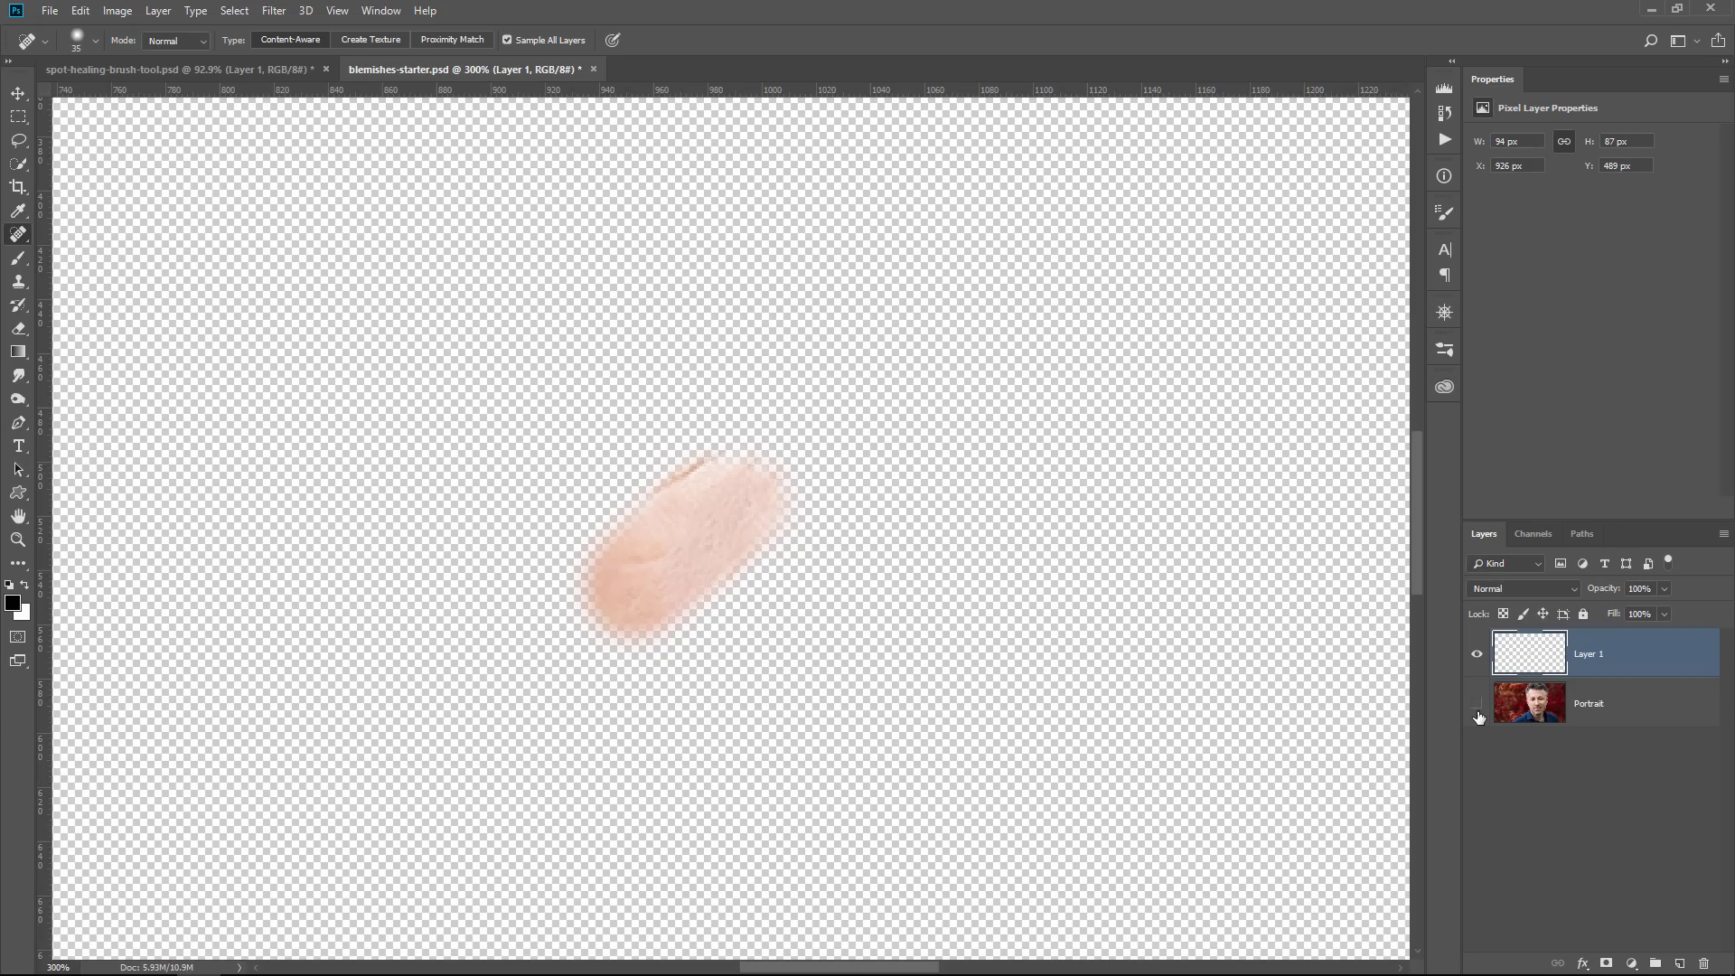
{"action": "left_click", "coordinate": [1477, 653]}
{"action": "left_click", "coordinate": [1477, 653]}
{"action": "left_click", "coordinate": [1477, 704]}
{"action": "left_click", "coordinate": [1478, 657]}
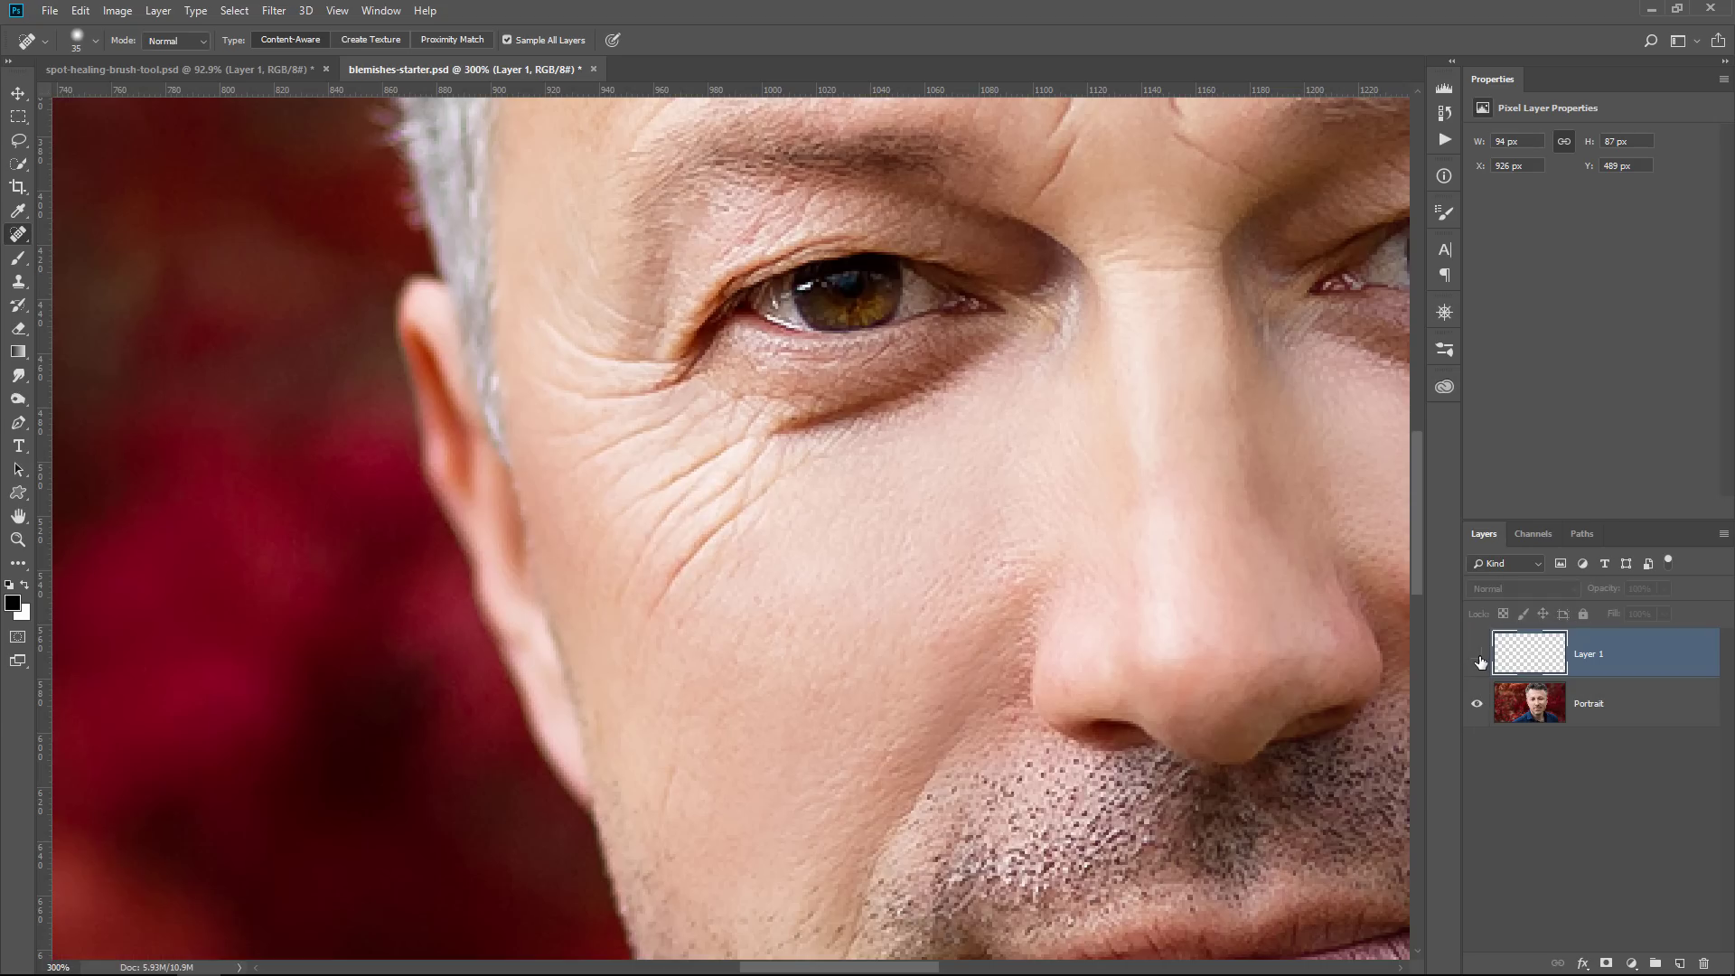
{"action": "left_click", "coordinate": [1478, 657]}
{"action": "left_click", "coordinate": [1478, 656]}
{"action": "left_click", "coordinate": [1479, 657]}
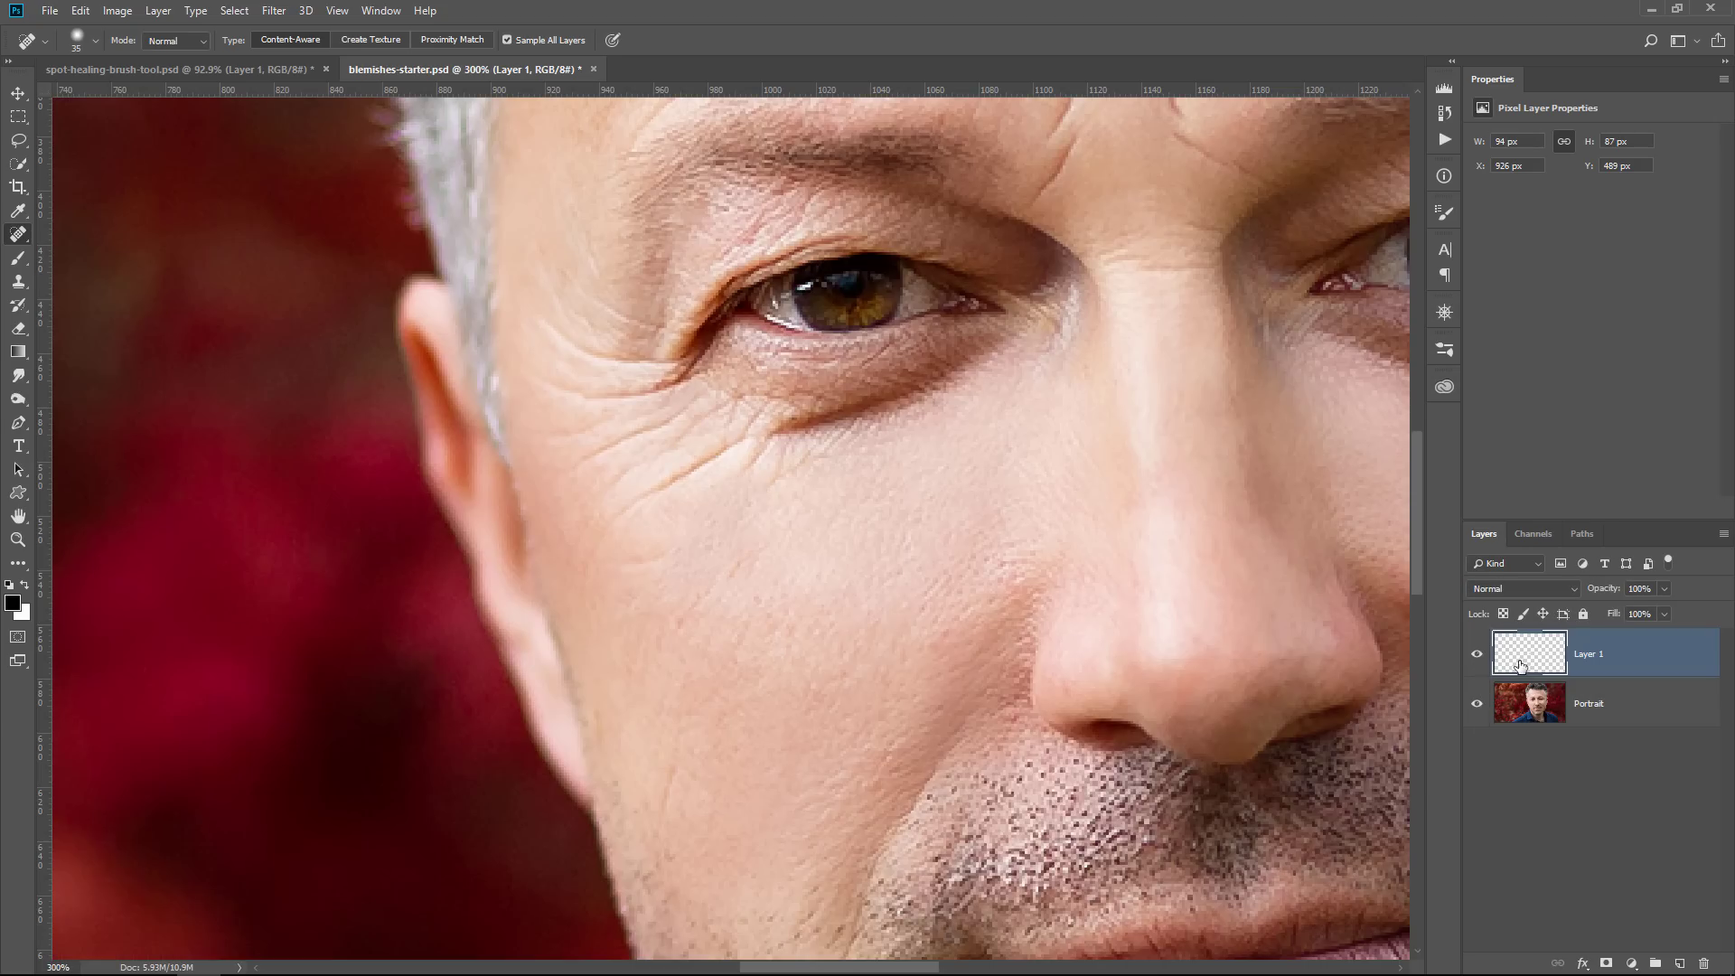
{"action": "left_click_drag", "start_coordinate": [1510, 664], "coordinate": [1702, 961]}
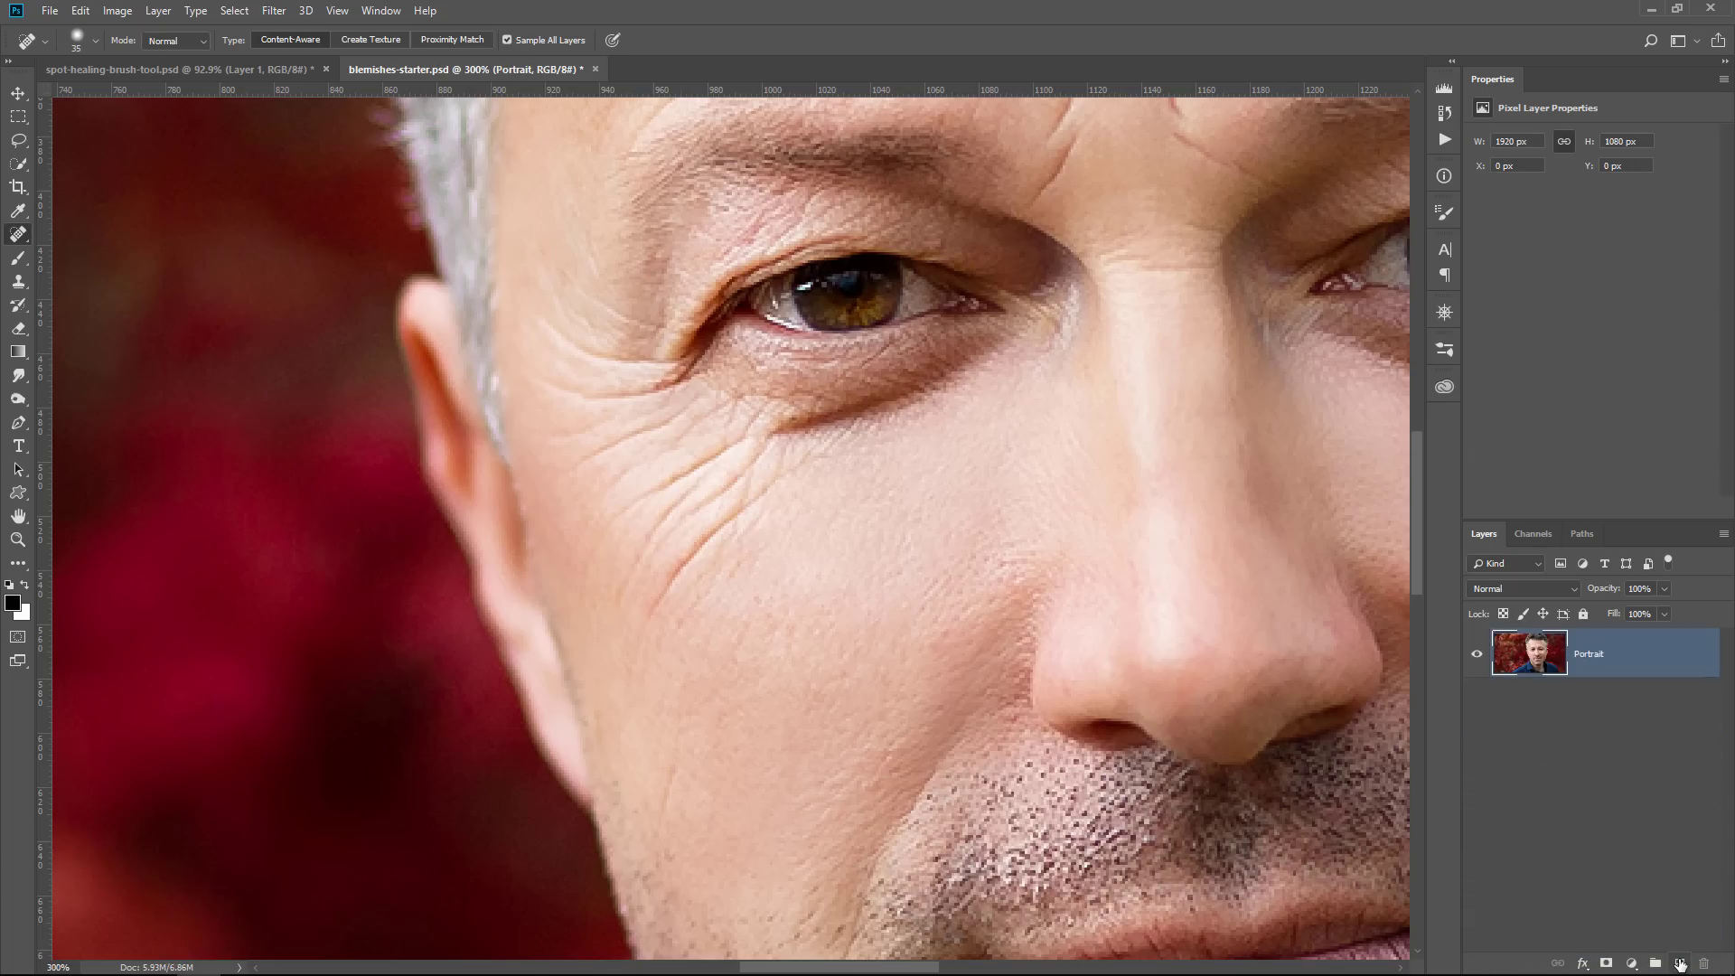
Step: Add an empty Layer 1, shrink the brush, heal the cheek wrinkle, then enlarge the brush again
{"action": "left_click", "coordinate": [1679, 963]}
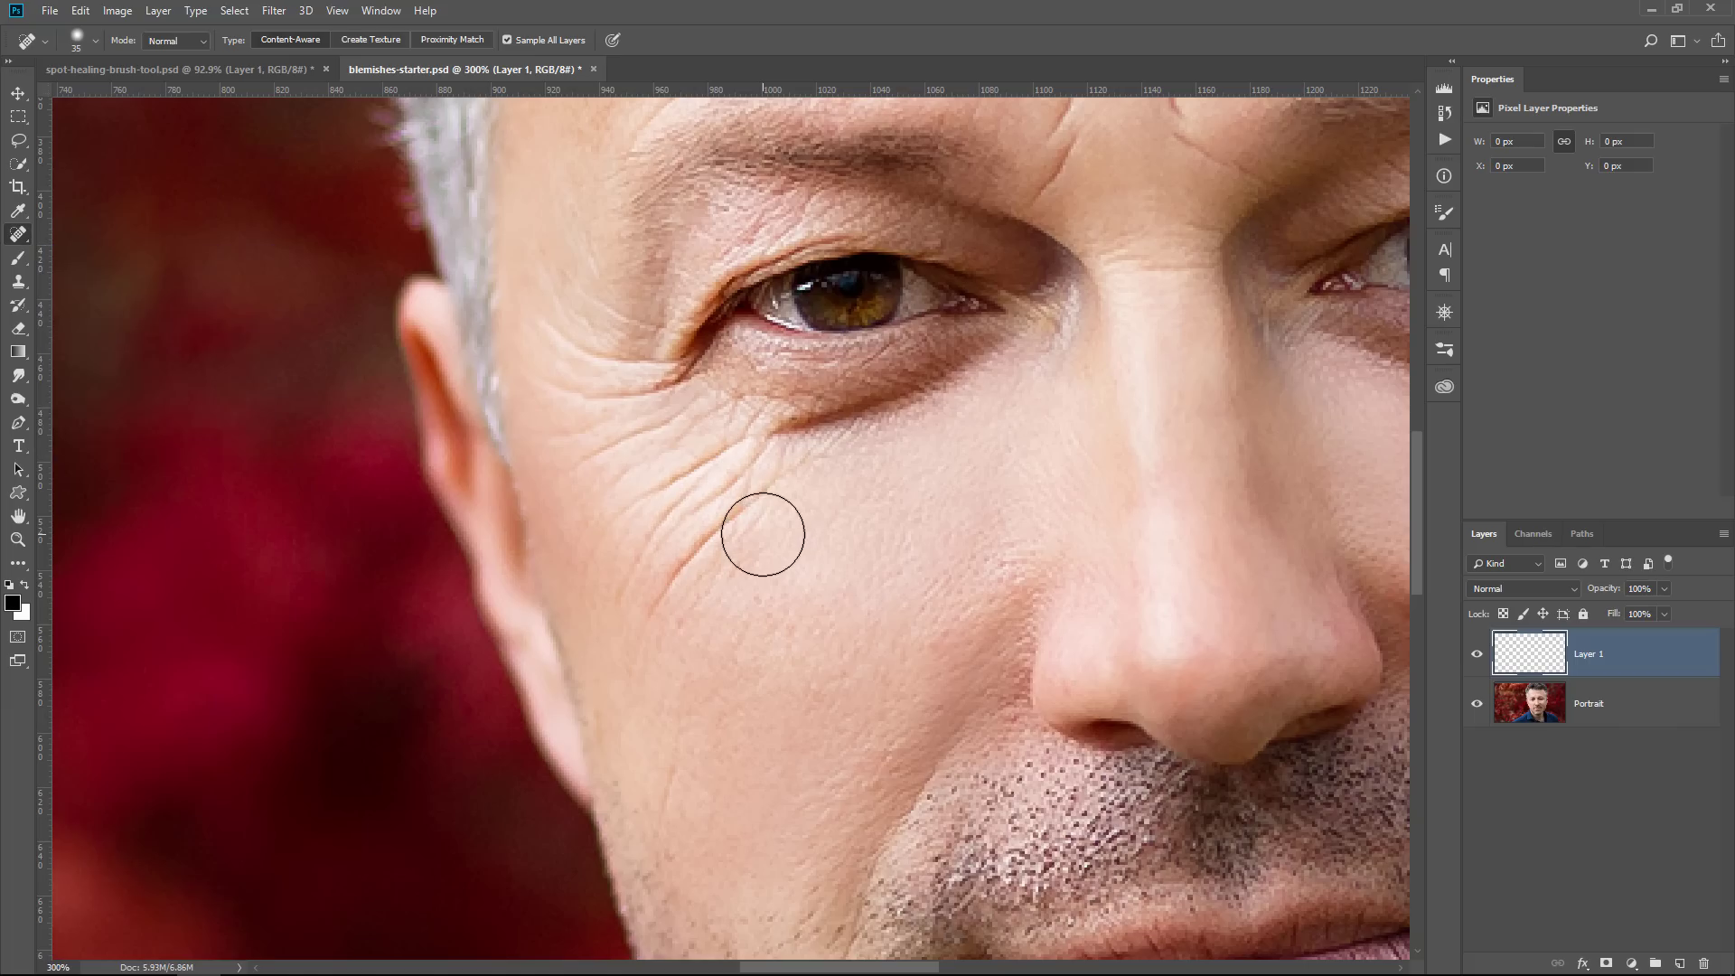
{"action": "key", "text": "bracketleft"}
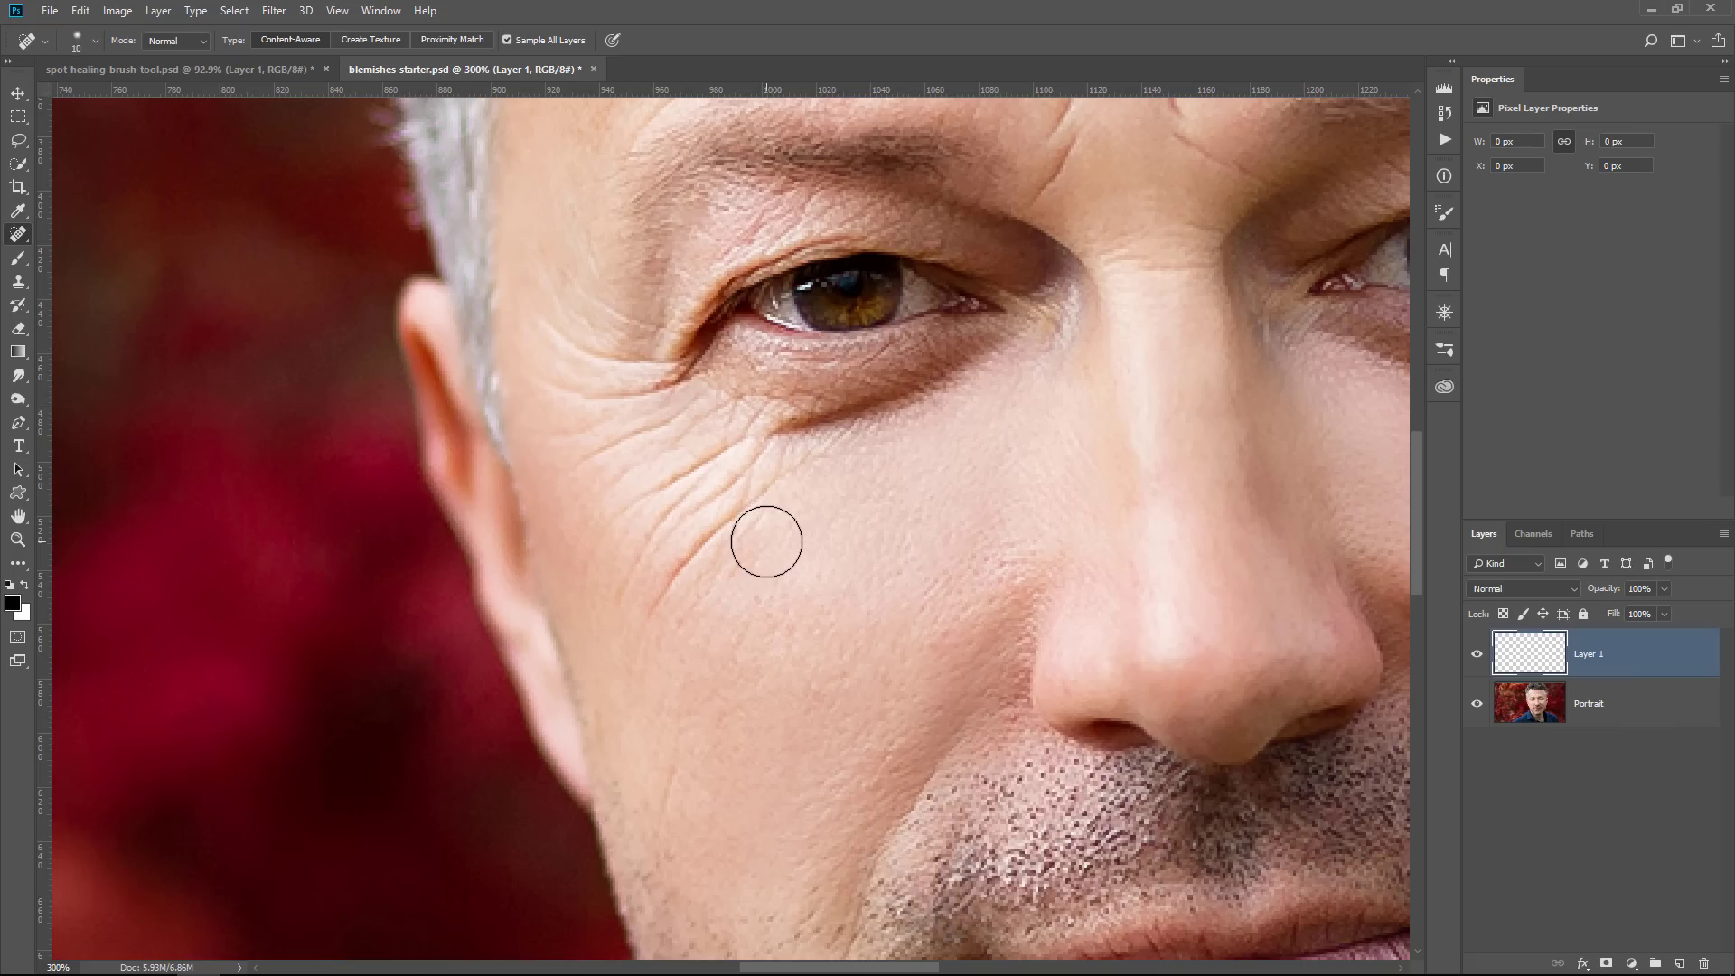
{"action": "key", "text": "bracketleft"}
{"action": "key", "text": "bracketleft"}
{"action": "mouse_move", "coordinate": [650, 626]}
{"action": "left_mouse_down"}
{"action": "mouse_move", "coordinate": [702, 536]}
{"action": "mouse_move", "coordinate": [792, 468]}
{"action": "left_mouse_up"}
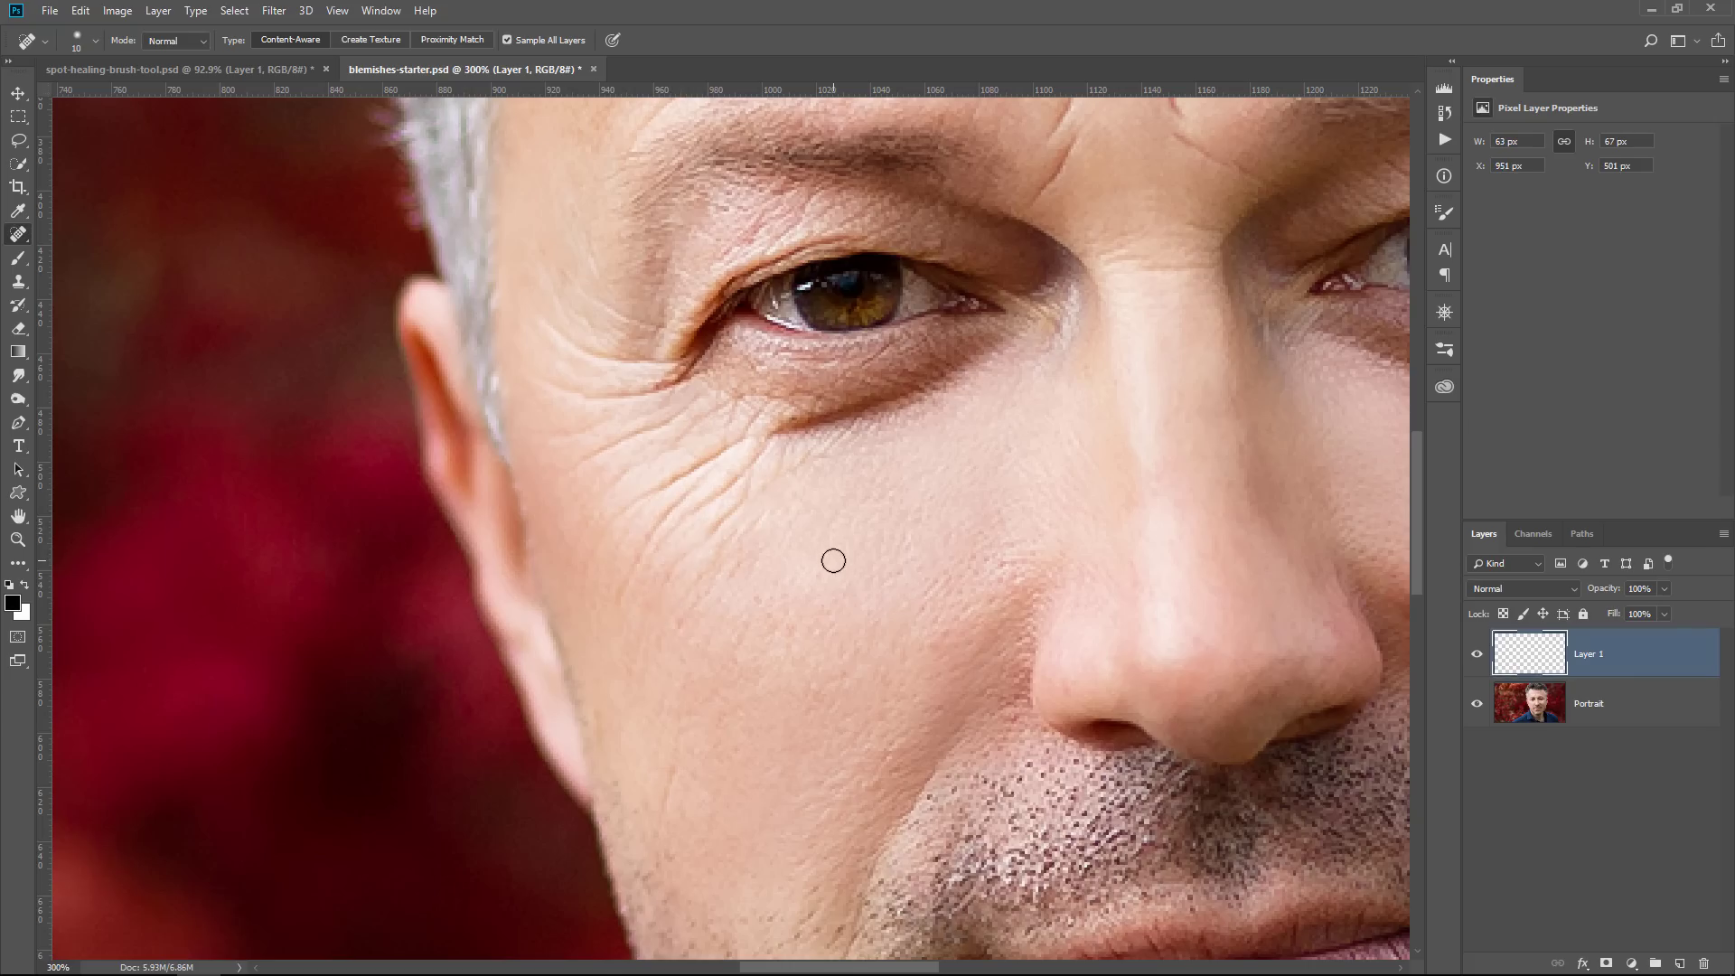
{"action": "key", "text": "bracketright"}
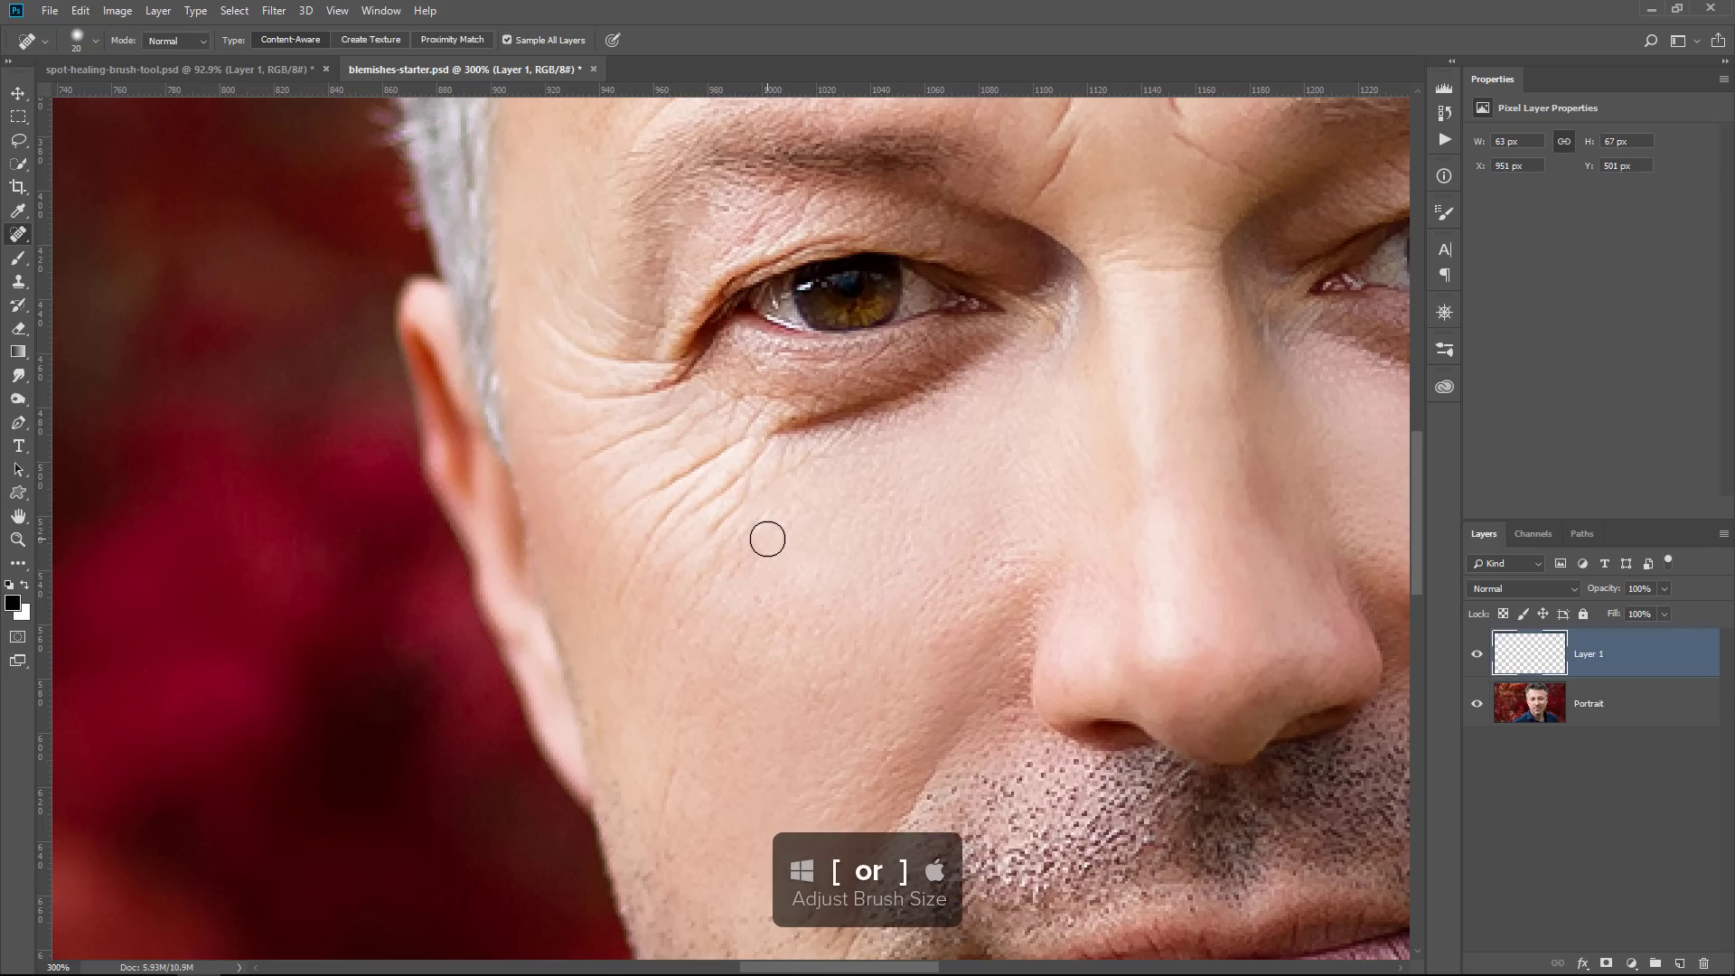
{"action": "key", "text": "bracketright"}
{"action": "key", "text": "bracketright"}
{"action": "key", "text": "bracketright"}
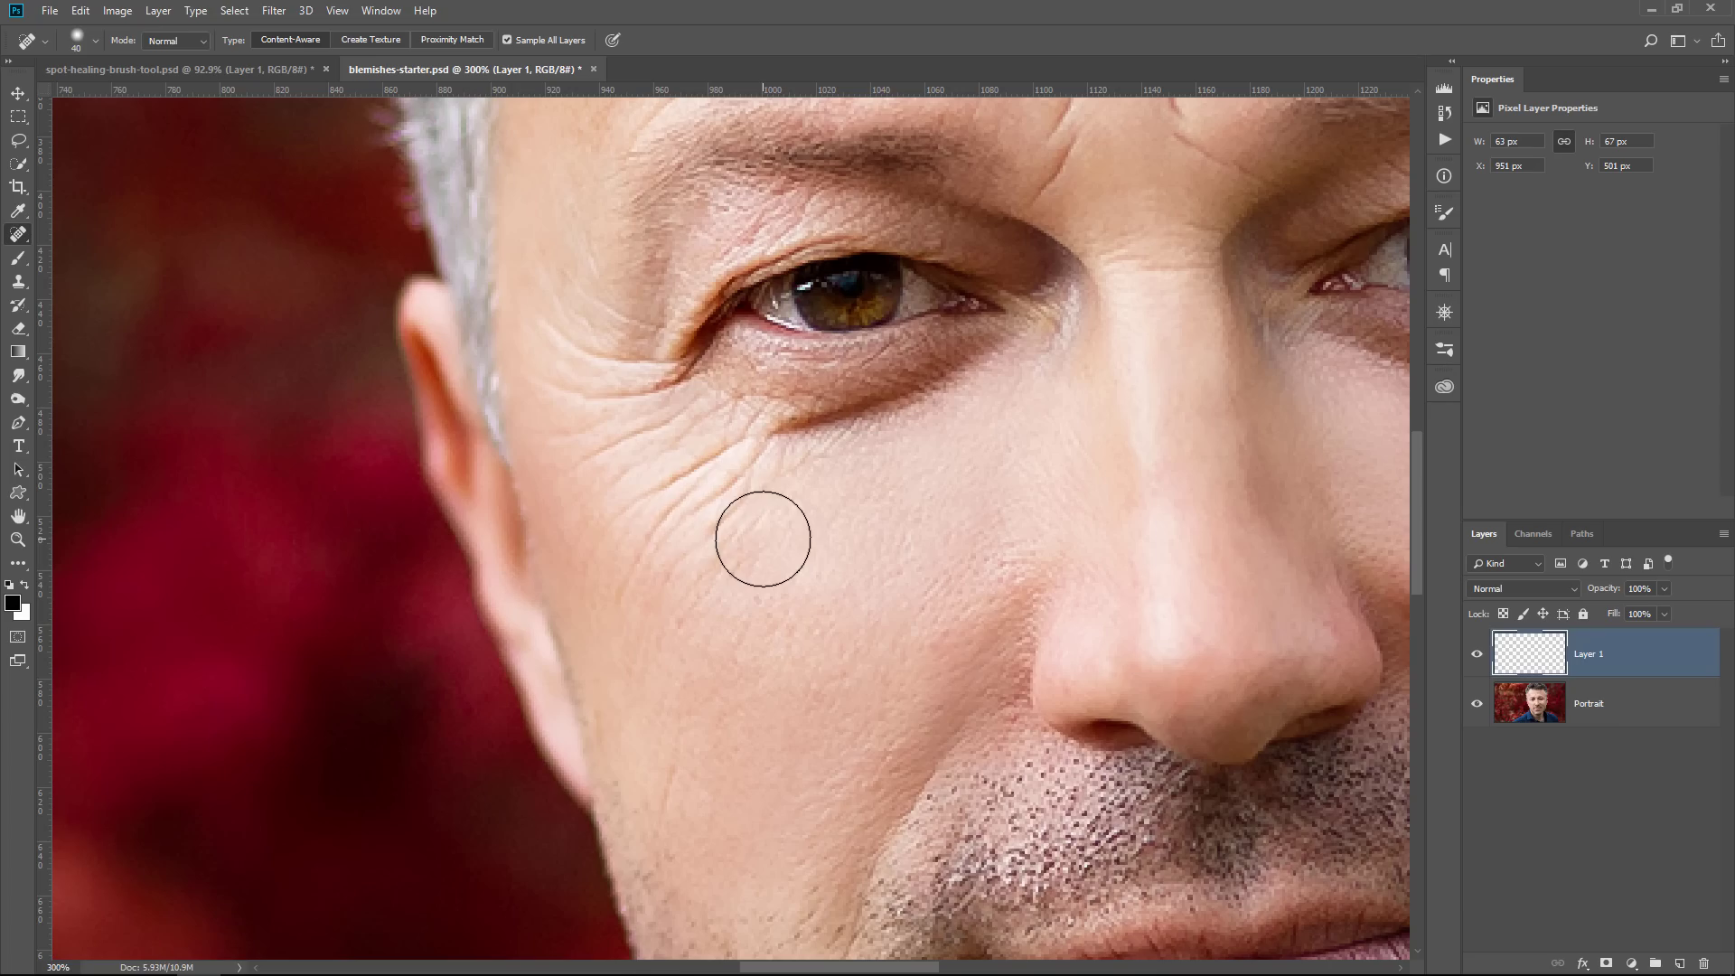
Step: Paint another Spot Healing stroke over the cheek wrinkles below the eye on Layer 1
{"action": "mouse_move", "coordinate": [728, 506]}
{"action": "left_mouse_down"}
{"action": "mouse_move", "coordinate": [688, 498]}
{"action": "mouse_move", "coordinate": [664, 555]}
{"action": "left_mouse_up"}
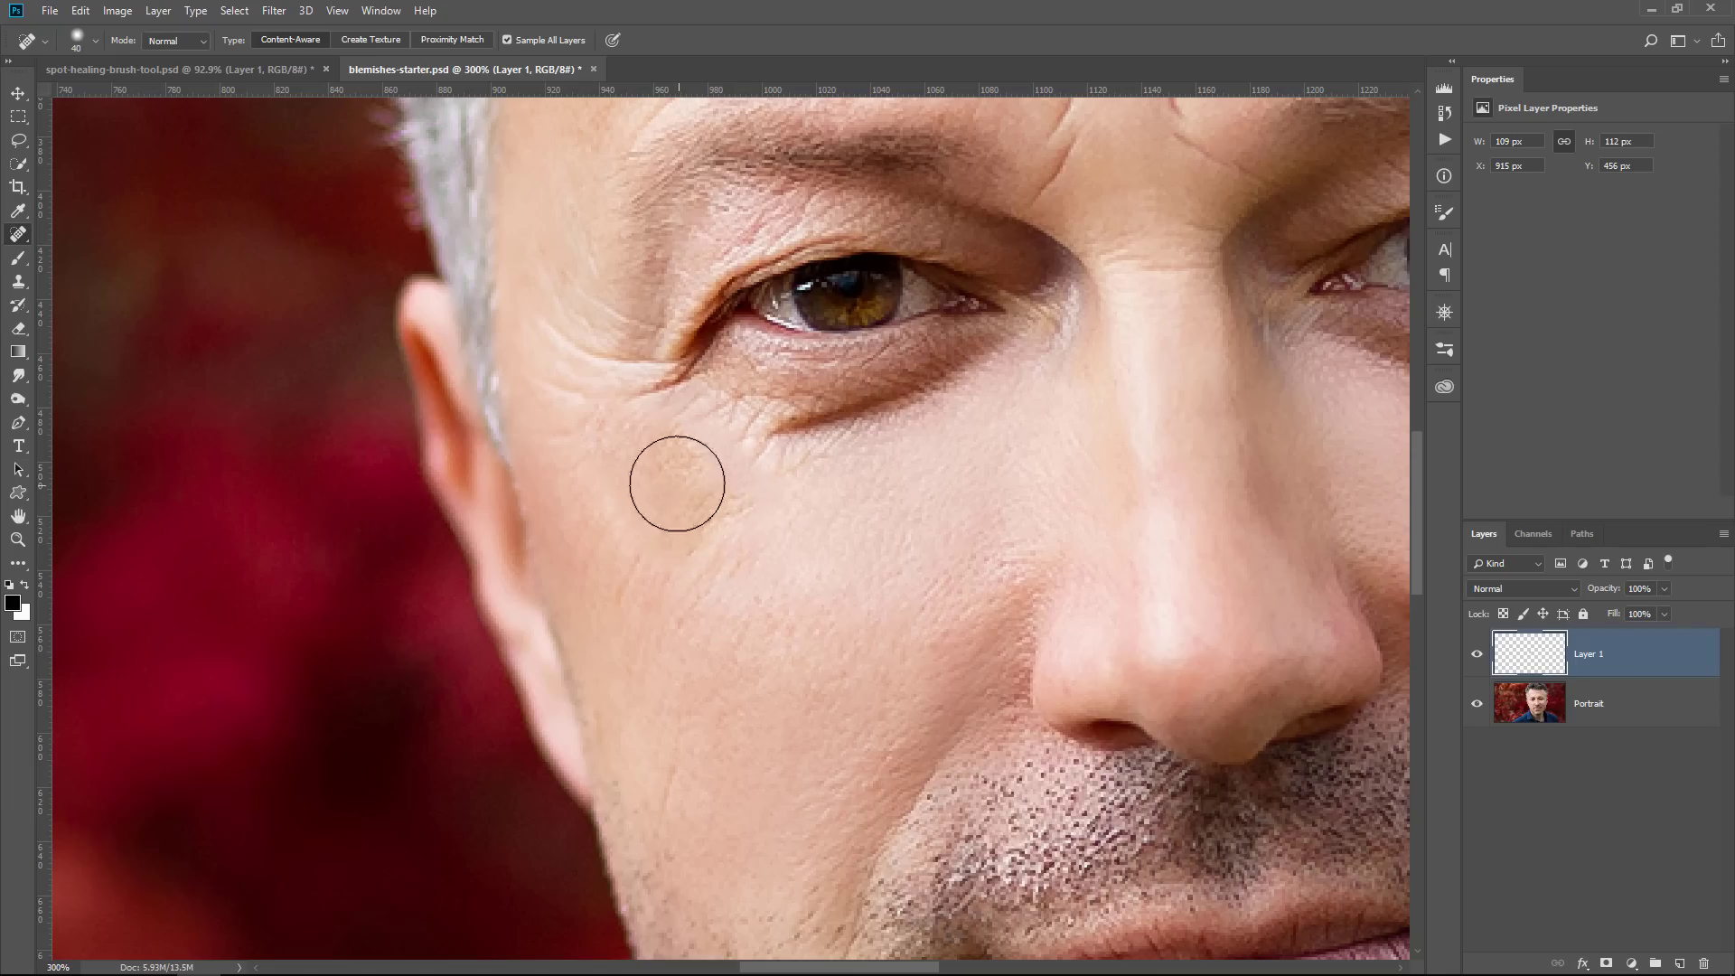
Step: Heal the cheek blemish streak, then use a smaller brush on the fine wrinkle and a small spot
{"action": "left_click", "coordinate": [716, 544]}
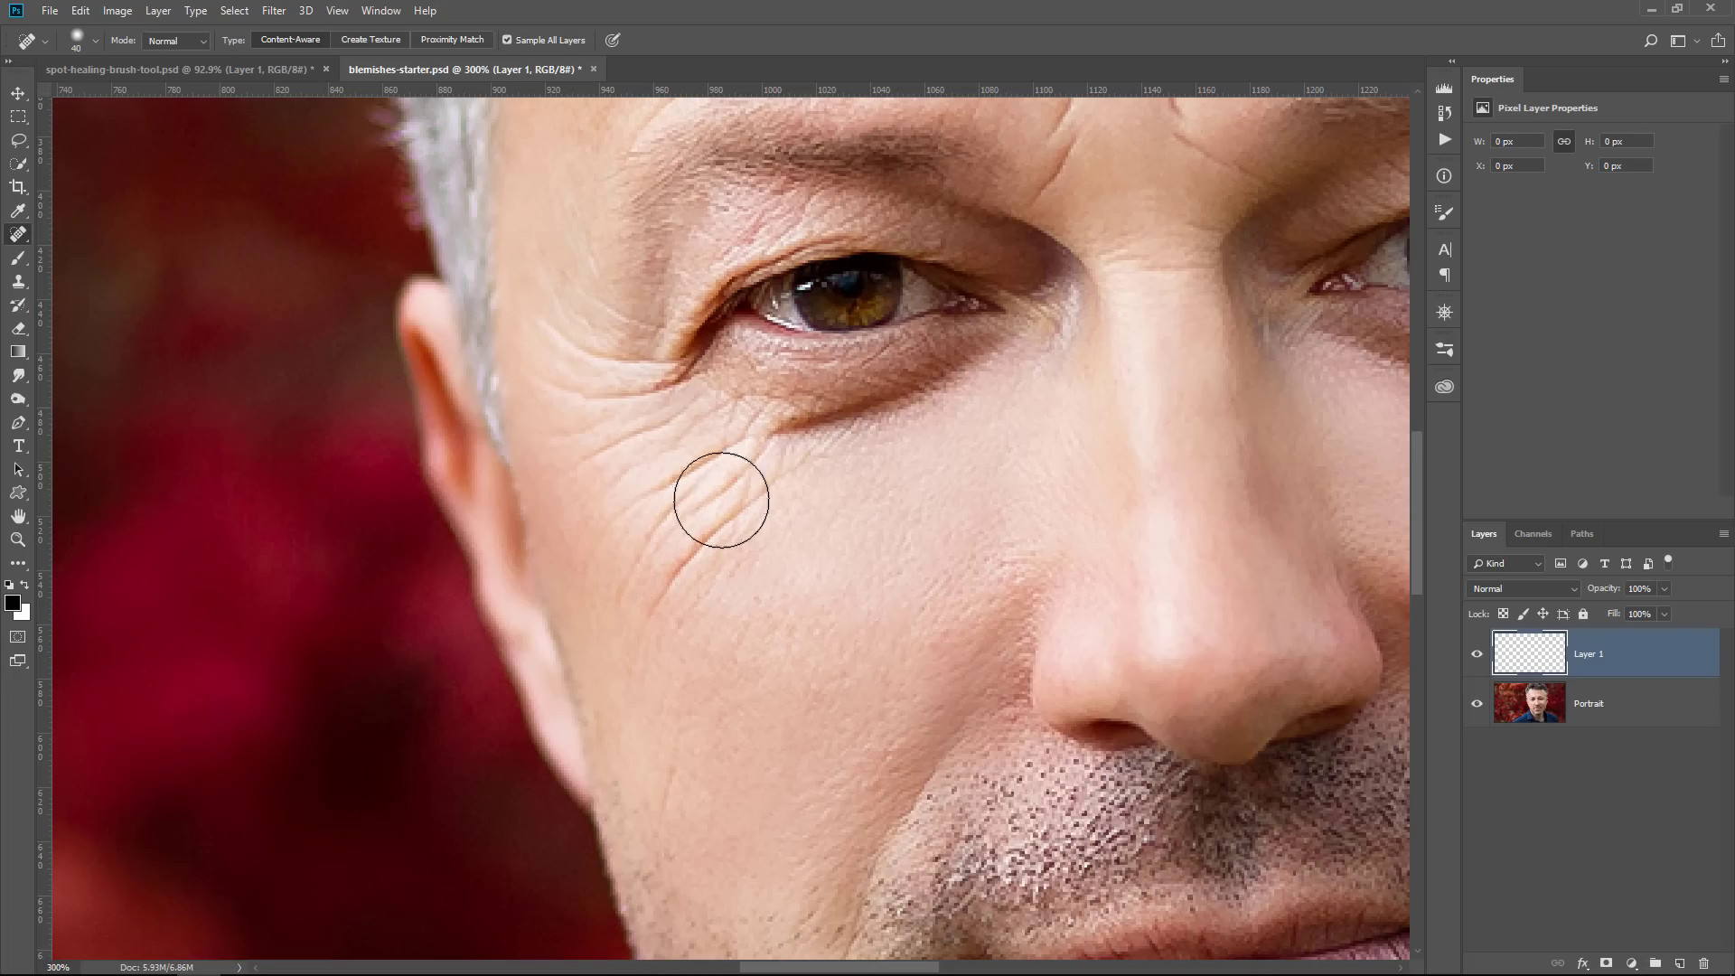
{"action": "key", "text": "bracketleft"}
{"action": "key", "text": "bracketleft"}
{"action": "key", "text": "bracketleft"}
{"action": "key", "text": "bracketleft"}
{"action": "key", "text": "bracketleft"}
{"action": "key", "text": "bracketleft"}
{"action": "key", "text": "bracketleft"}
{"action": "left_click_drag", "start_coordinate": [723, 517], "coordinate": [643, 619]}
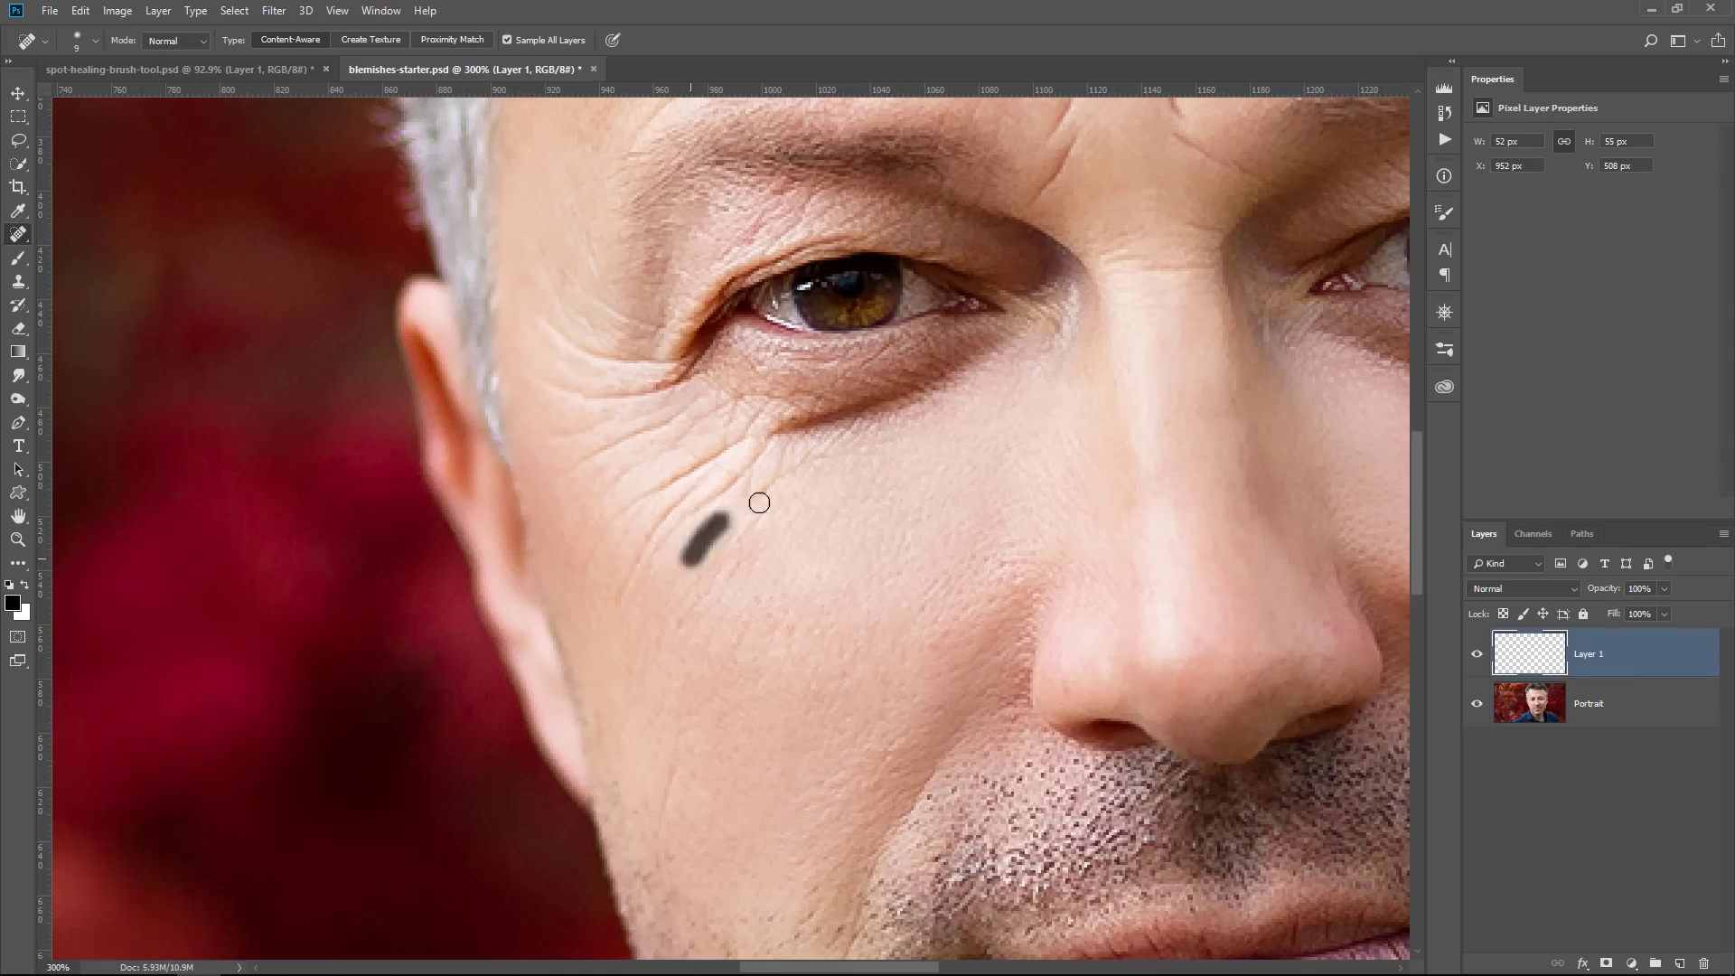
{"action": "left_click", "coordinate": [646, 579]}
{"action": "mouse_move", "coordinate": [723, 461]}
{"action": "left_mouse_down"}
{"action": "mouse_move", "coordinate": [666, 530]}
{"action": "mouse_move", "coordinate": [647, 523]}
{"action": "mouse_move", "coordinate": [624, 588]}
{"action": "left_mouse_up"}
Step: Finish healing the cheek wrinkle, then toggle Layer 1 off and on to compare with the original
{"action": "left_click_drag", "start_coordinate": [669, 535], "coordinate": [649, 556]}
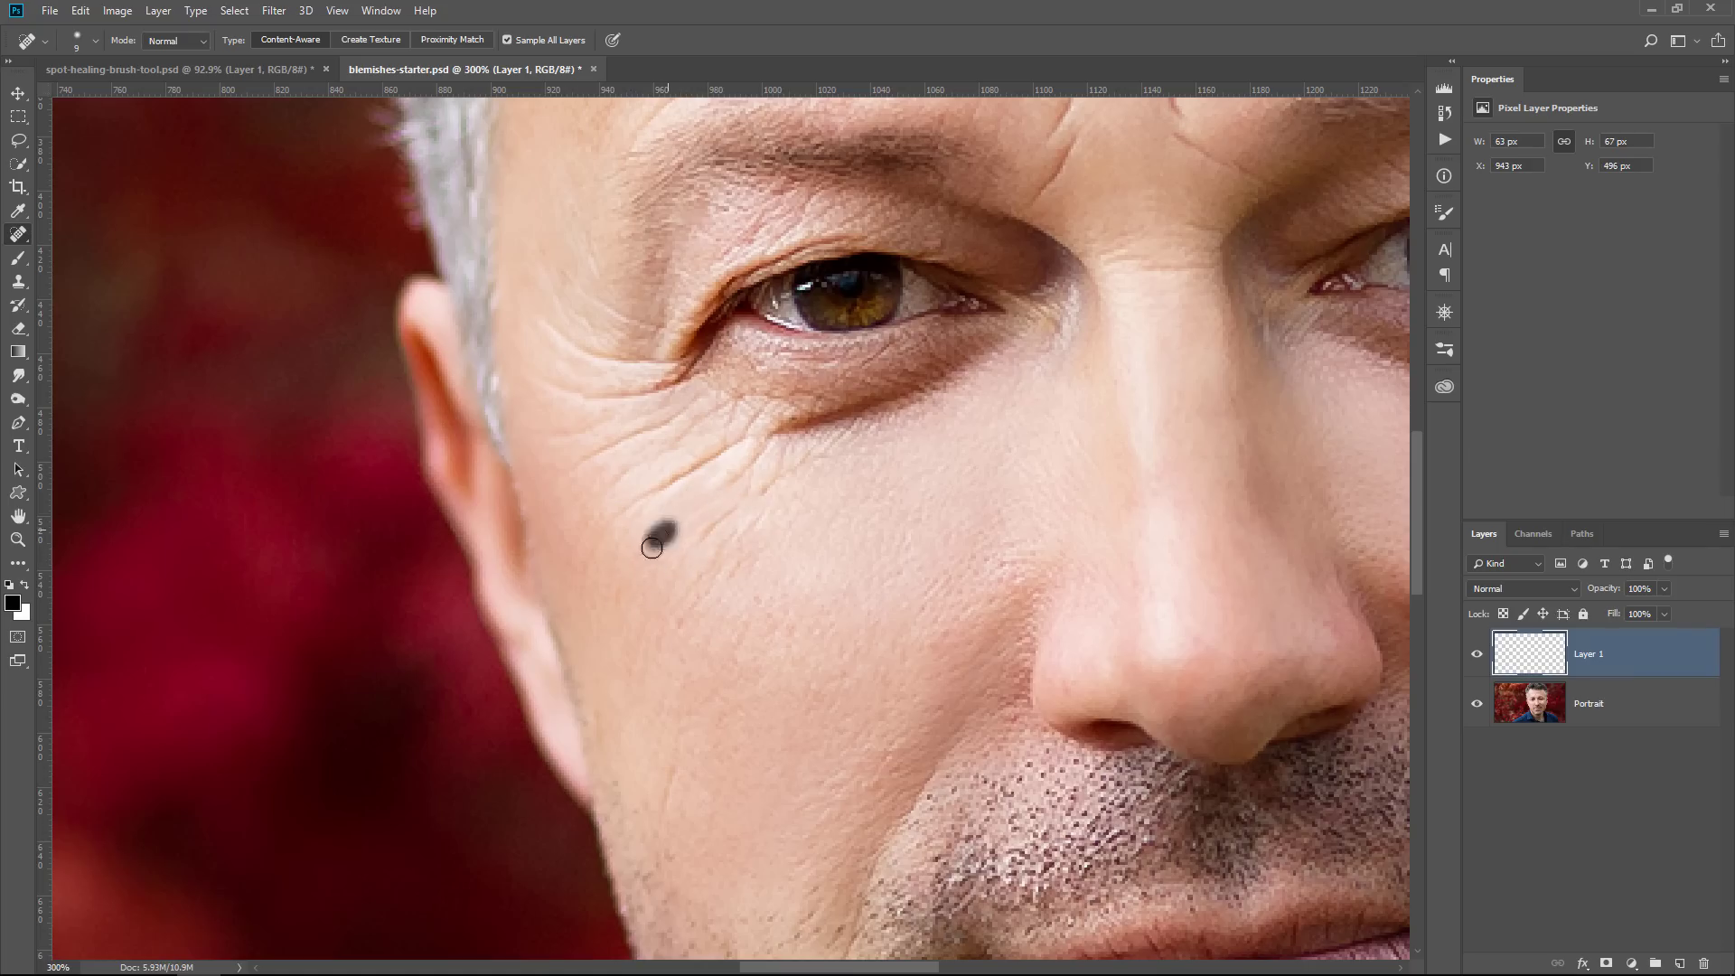
{"action": "left_click_drag", "start_coordinate": [750, 502], "coordinate": [633, 585]}
{"action": "left_click_drag", "start_coordinate": [614, 519], "coordinate": [743, 443]}
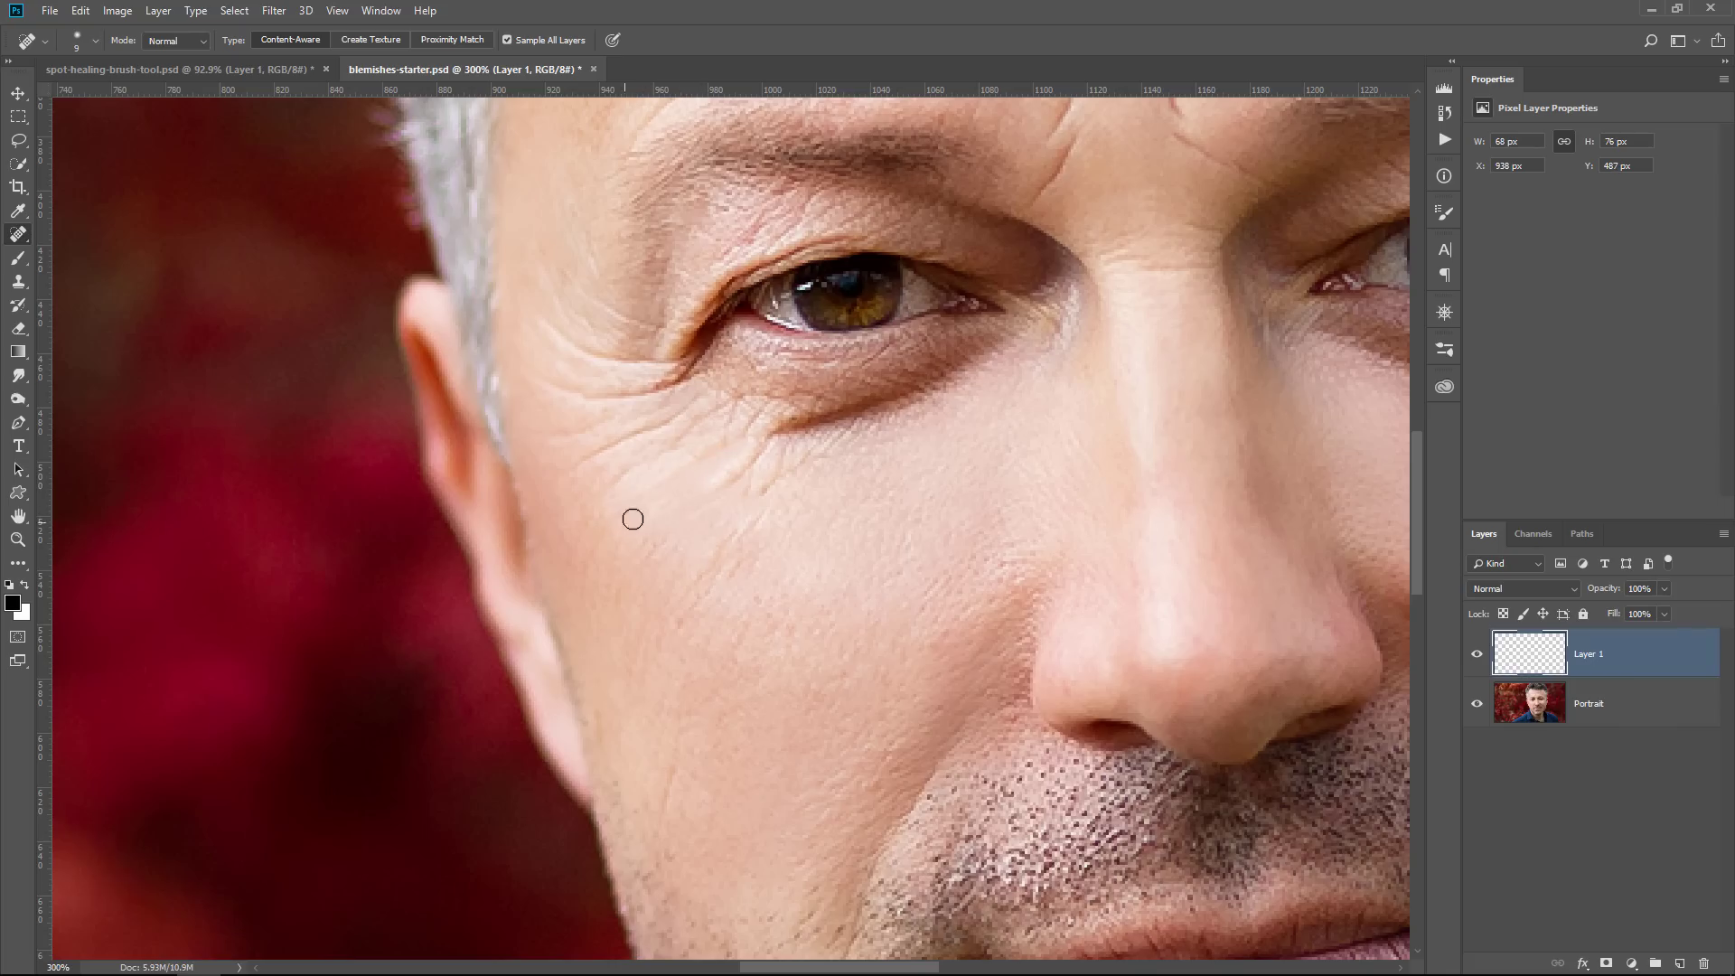
{"action": "left_click", "coordinate": [1480, 654]}
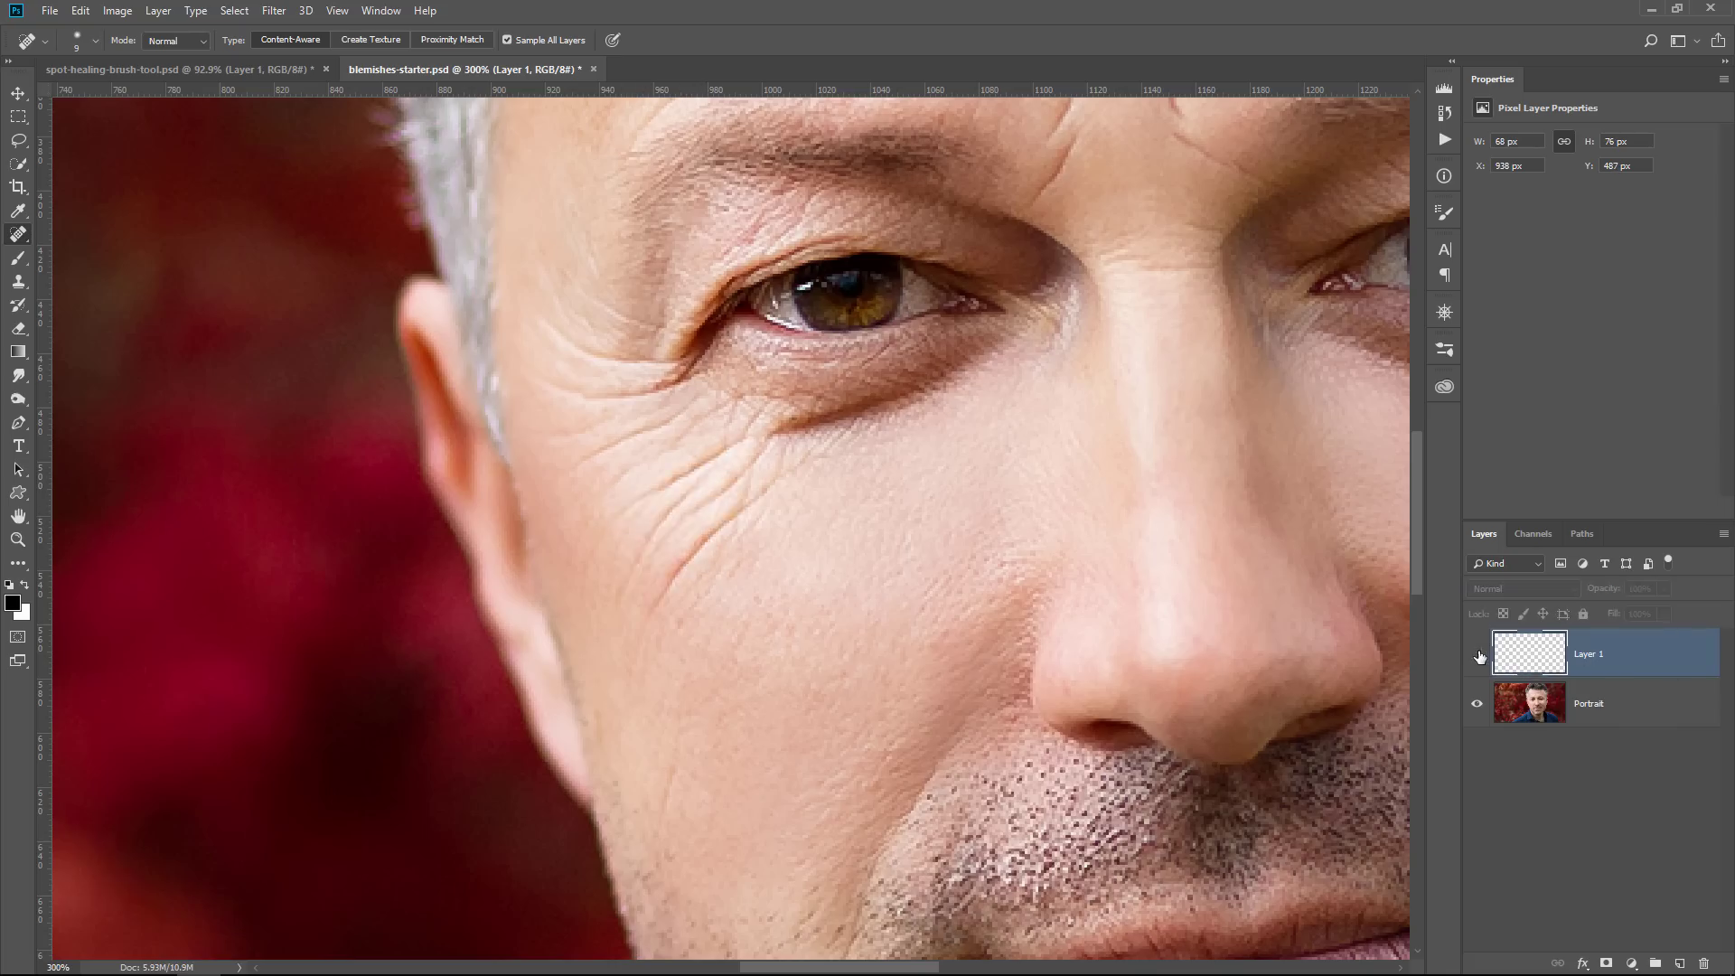
{"action": "left_click", "coordinate": [1479, 656]}
Step: Delete Layer 1, add a fresh empty layer, and set the healing mode to Lighten
{"action": "left_click_drag", "start_coordinate": [1534, 667], "coordinate": [1704, 964]}
{"action": "left_click", "coordinate": [1682, 961]}
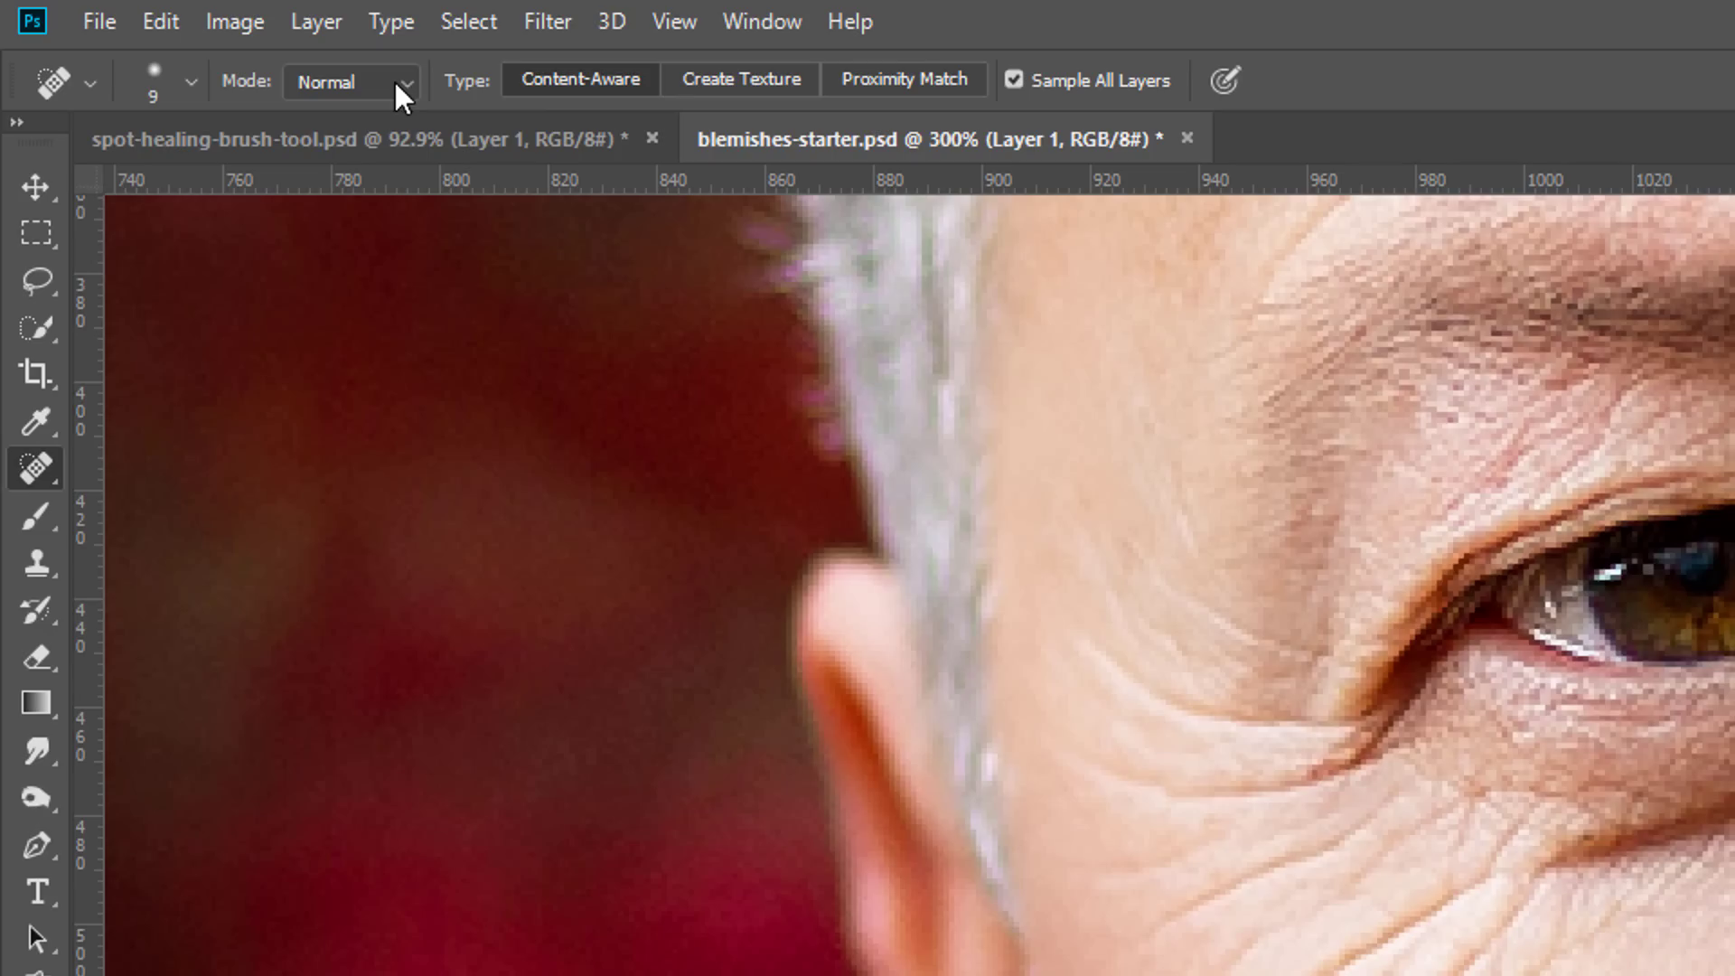
{"action": "left_click", "coordinate": [393, 79]}
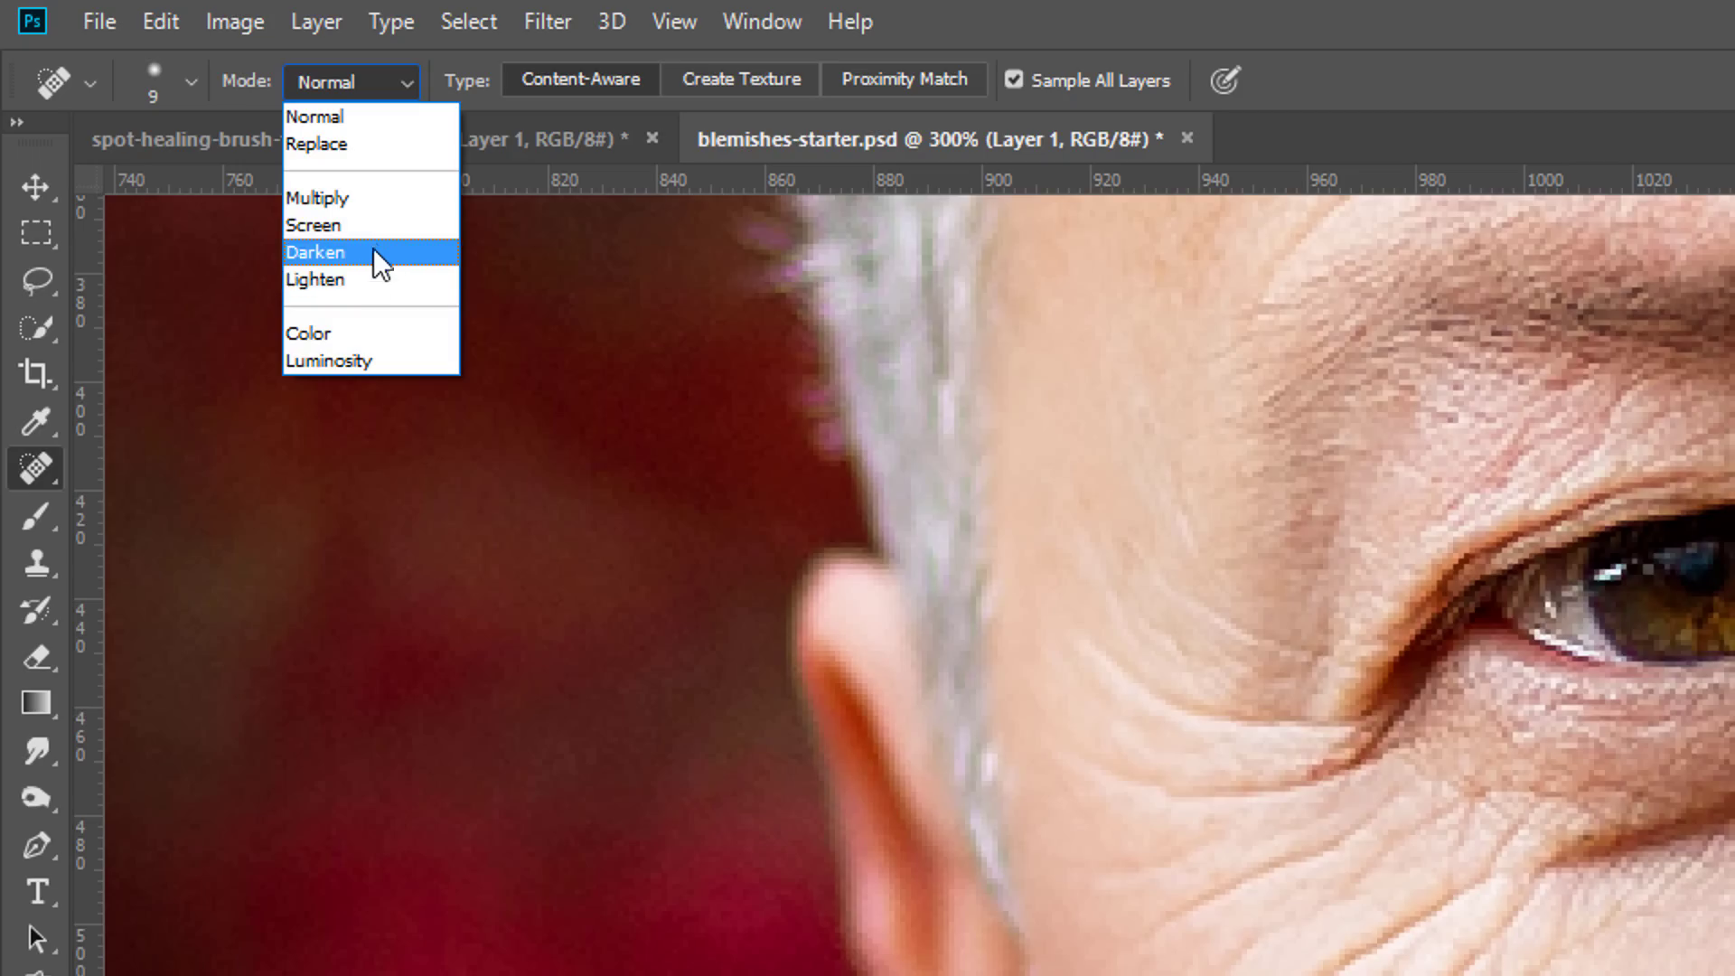
{"action": "left_click", "coordinate": [366, 279]}
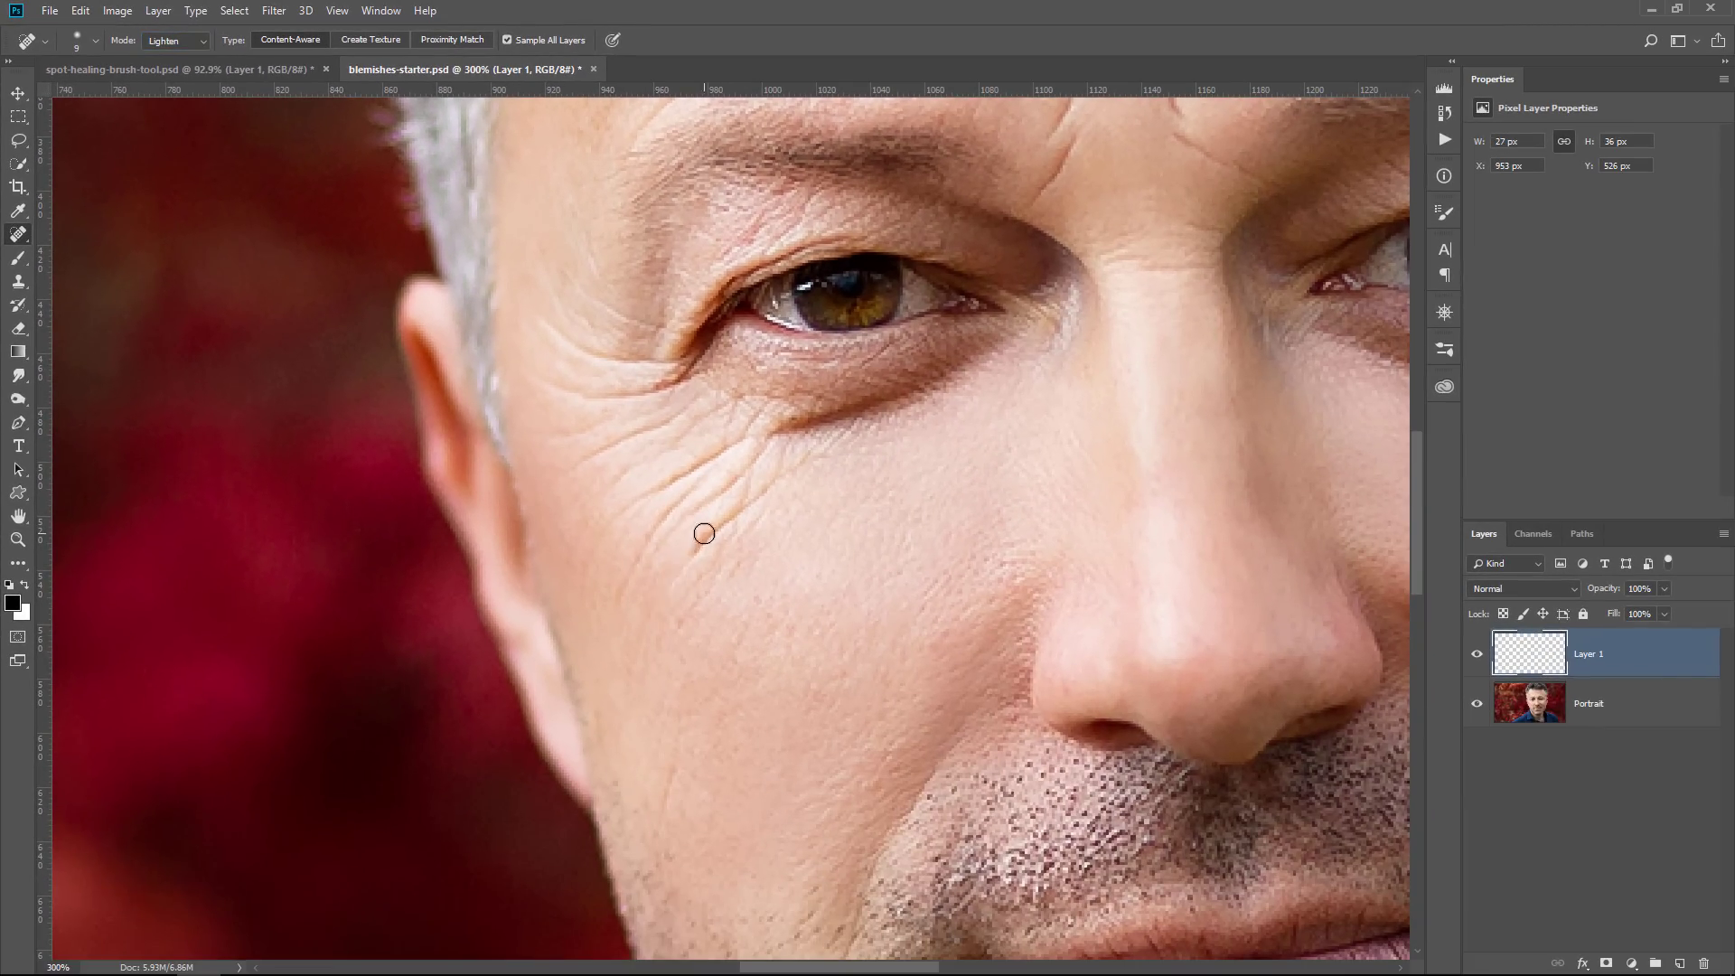
Step: Heal the under-eye cheek wrinkles, small spots, and the eye-corner wrinkle in Lighten mode, then pan up
{"action": "mouse_move", "coordinate": [662, 596]}
{"action": "left_mouse_down"}
{"action": "mouse_move", "coordinate": [764, 475]}
{"action": "mouse_move", "coordinate": [784, 476]}
{"action": "mouse_move", "coordinate": [739, 479]}
{"action": "mouse_move", "coordinate": [640, 550]}
{"action": "mouse_move", "coordinate": [705, 471]}
{"action": "left_mouse_up"}
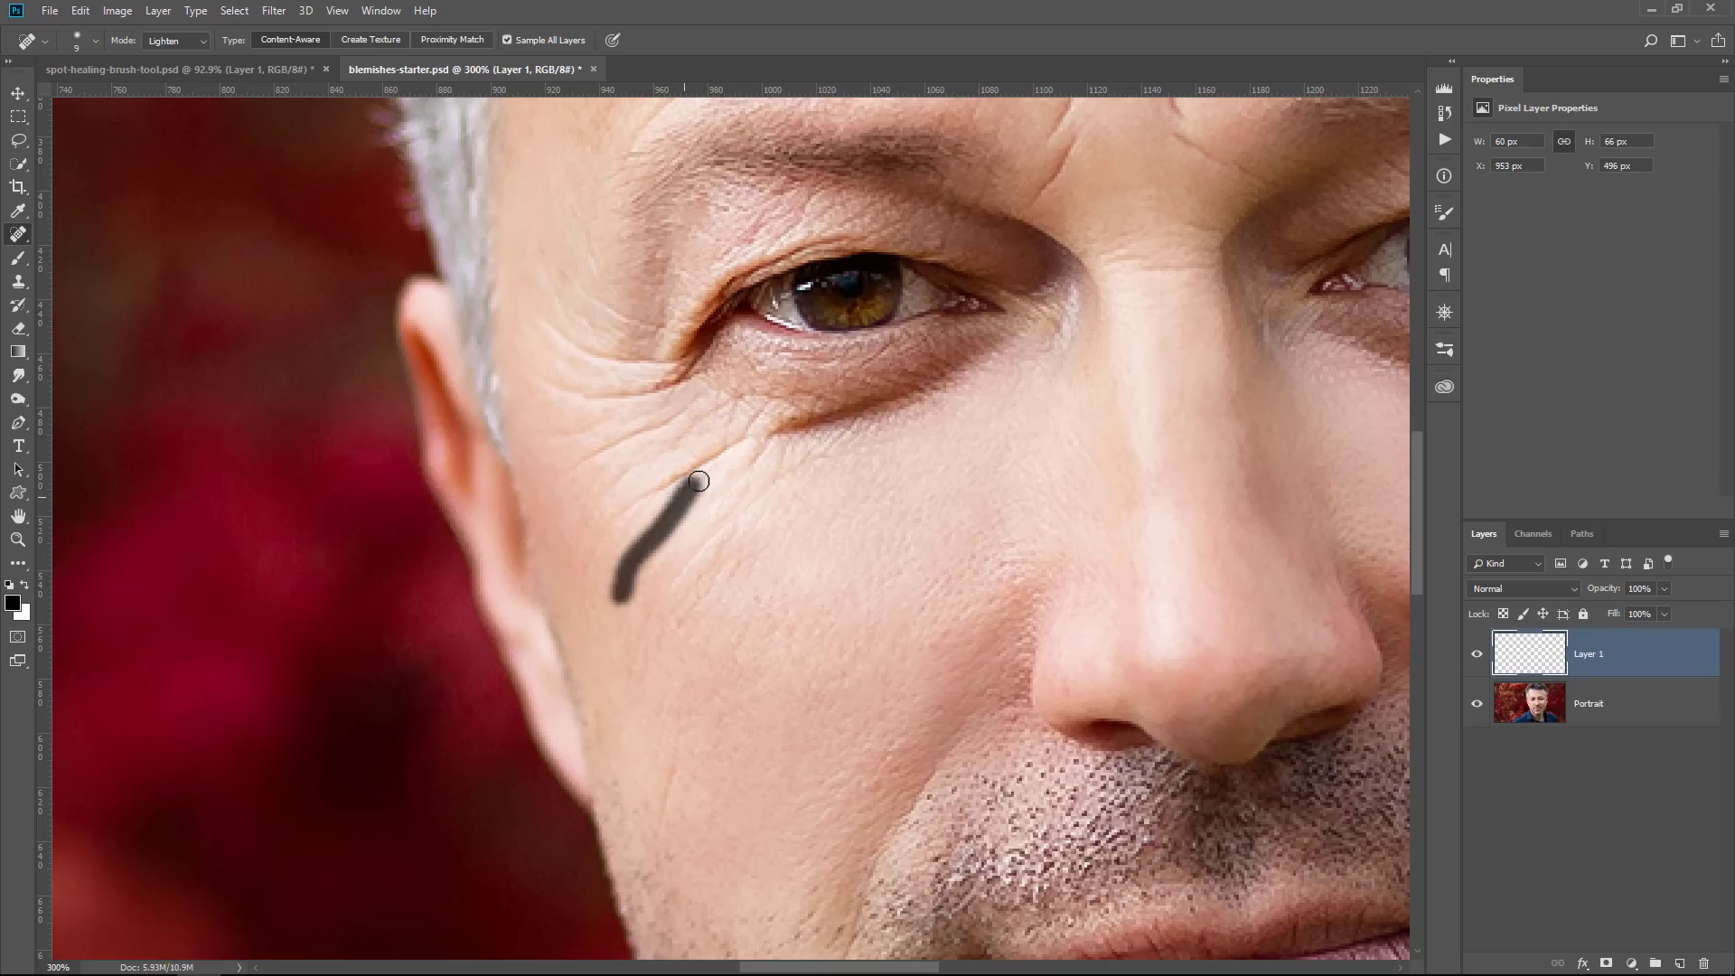
{"action": "mouse_move", "coordinate": [612, 542]}
{"action": "left_mouse_down"}
{"action": "mouse_move", "coordinate": [721, 452]}
{"action": "mouse_move", "coordinate": [772, 488]}
{"action": "mouse_move", "coordinate": [925, 408]}
{"action": "mouse_move", "coordinate": [859, 425]}
{"action": "mouse_move", "coordinate": [928, 412]}
{"action": "left_mouse_up"}
{"action": "left_click", "coordinate": [777, 462]}
{"action": "left_click_drag", "start_coordinate": [813, 463], "coordinate": [697, 549]}
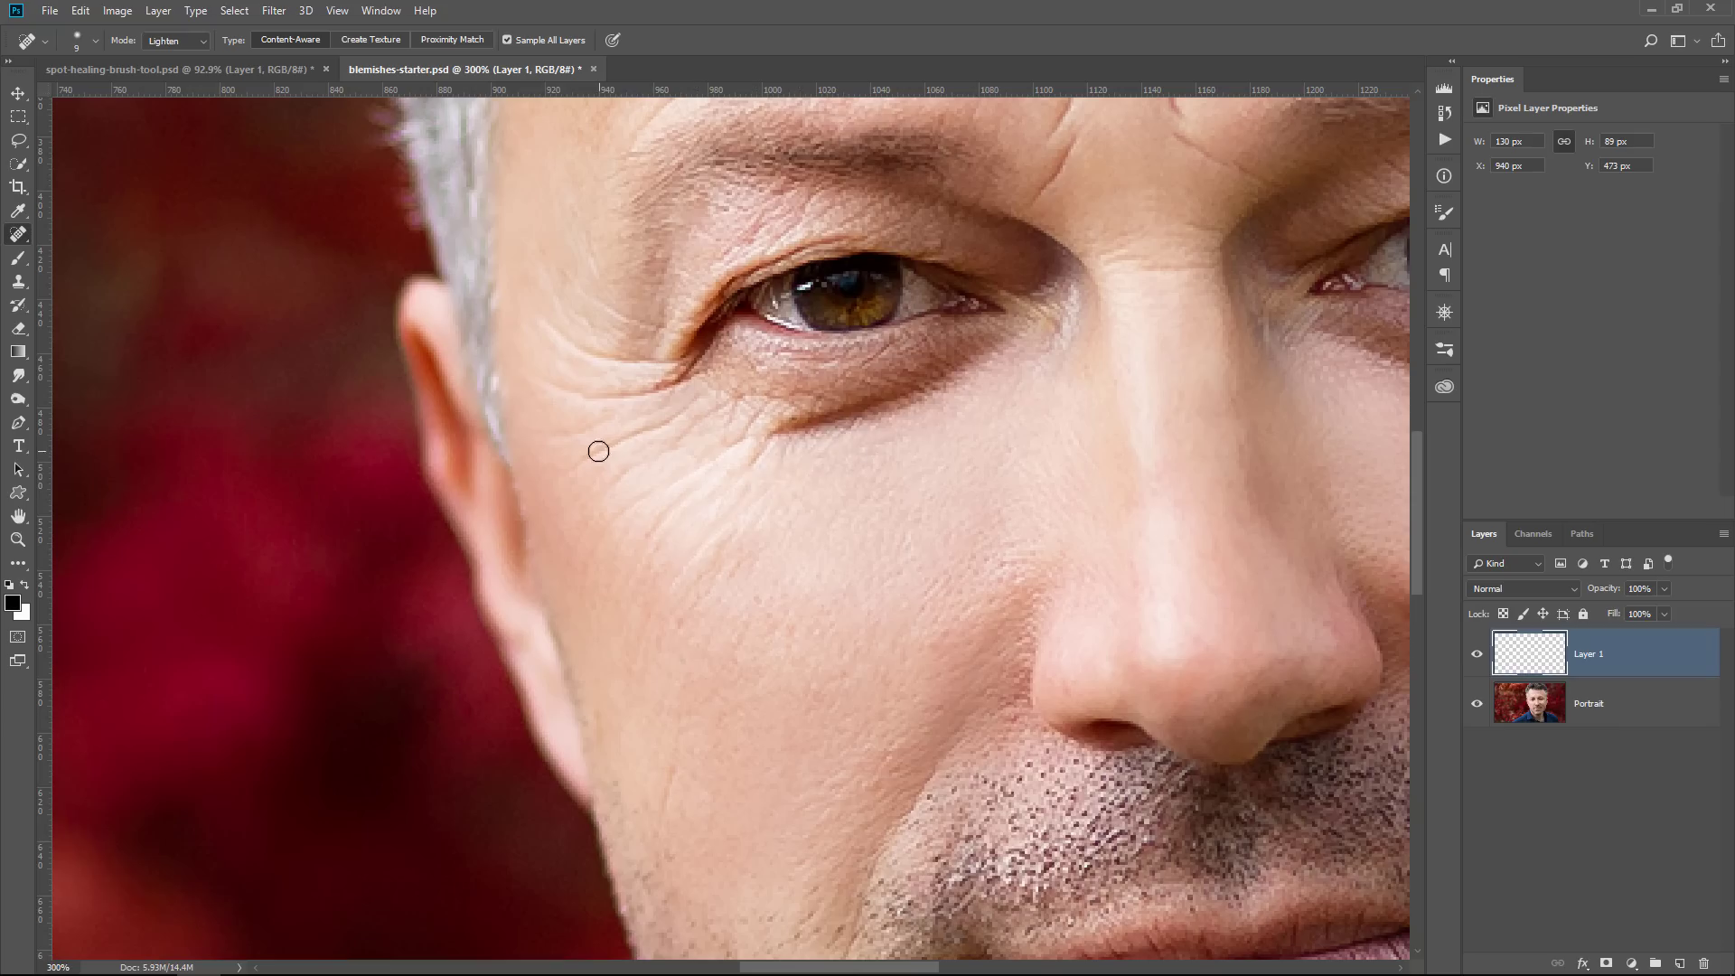
{"action": "left_click_drag", "start_coordinate": [579, 459], "coordinate": [685, 410]}
{"action": "left_click_drag", "start_coordinate": [948, 376], "coordinate": [732, 630]}
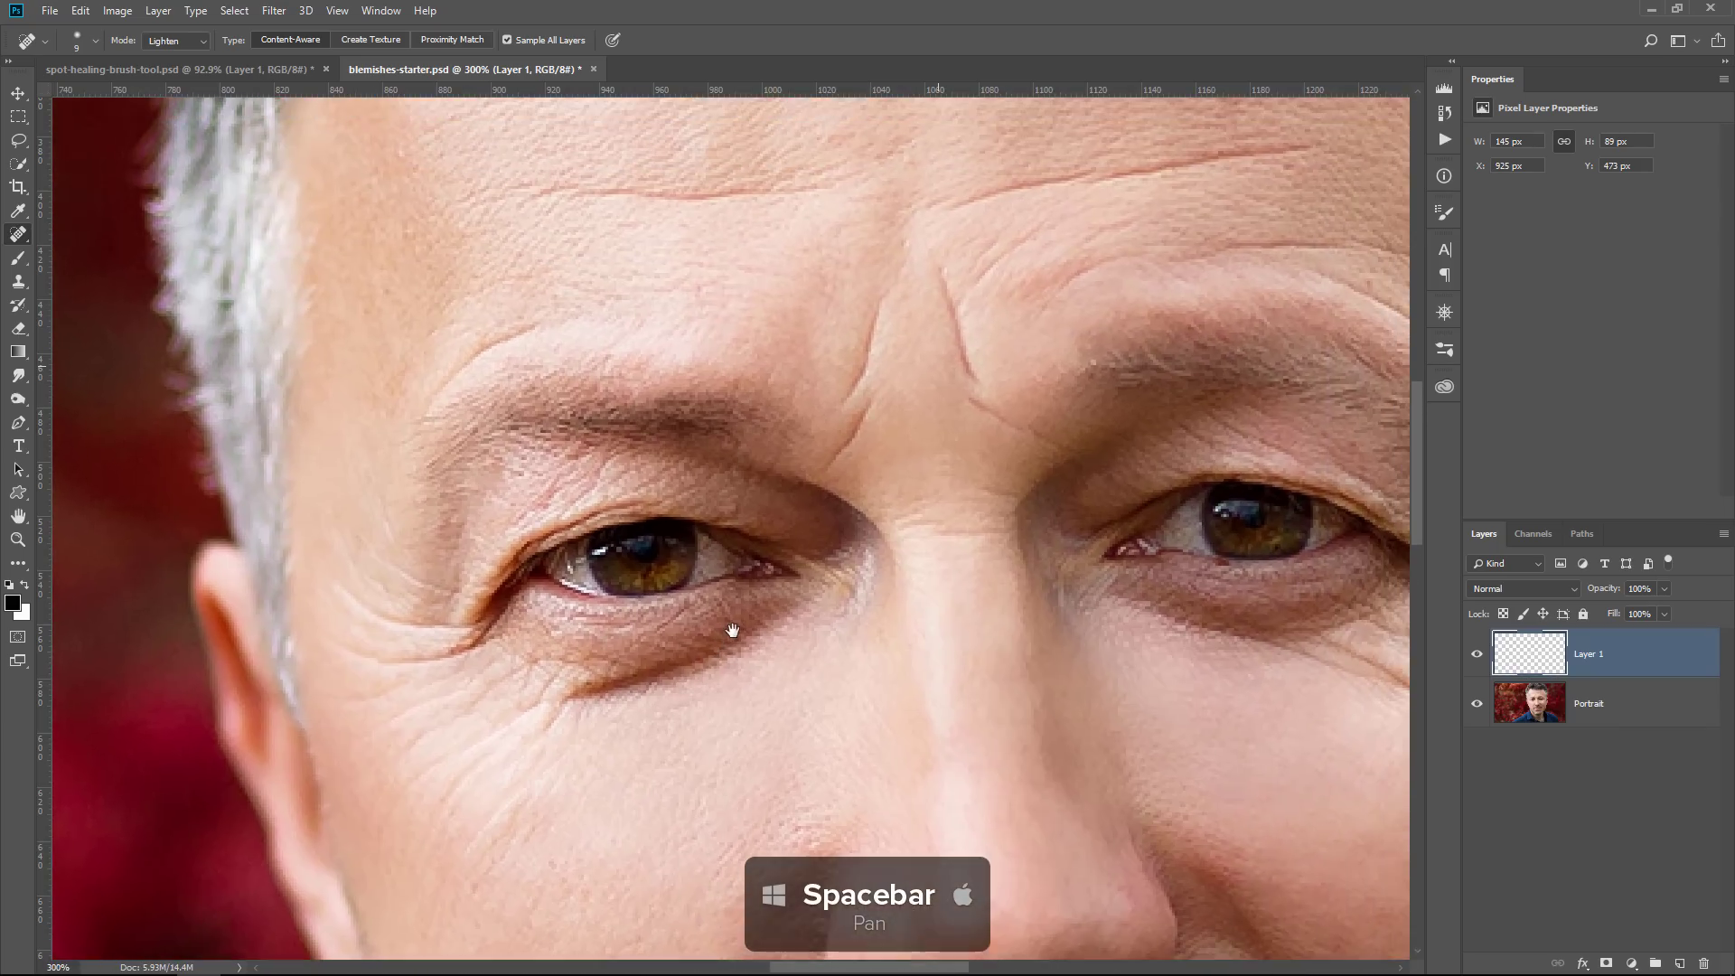
Step: Heal two forehead wrinkles and the frown line between the brows, then fit the portrait on screen
{"action": "left_click_drag", "start_coordinate": [879, 303], "coordinate": [845, 405]}
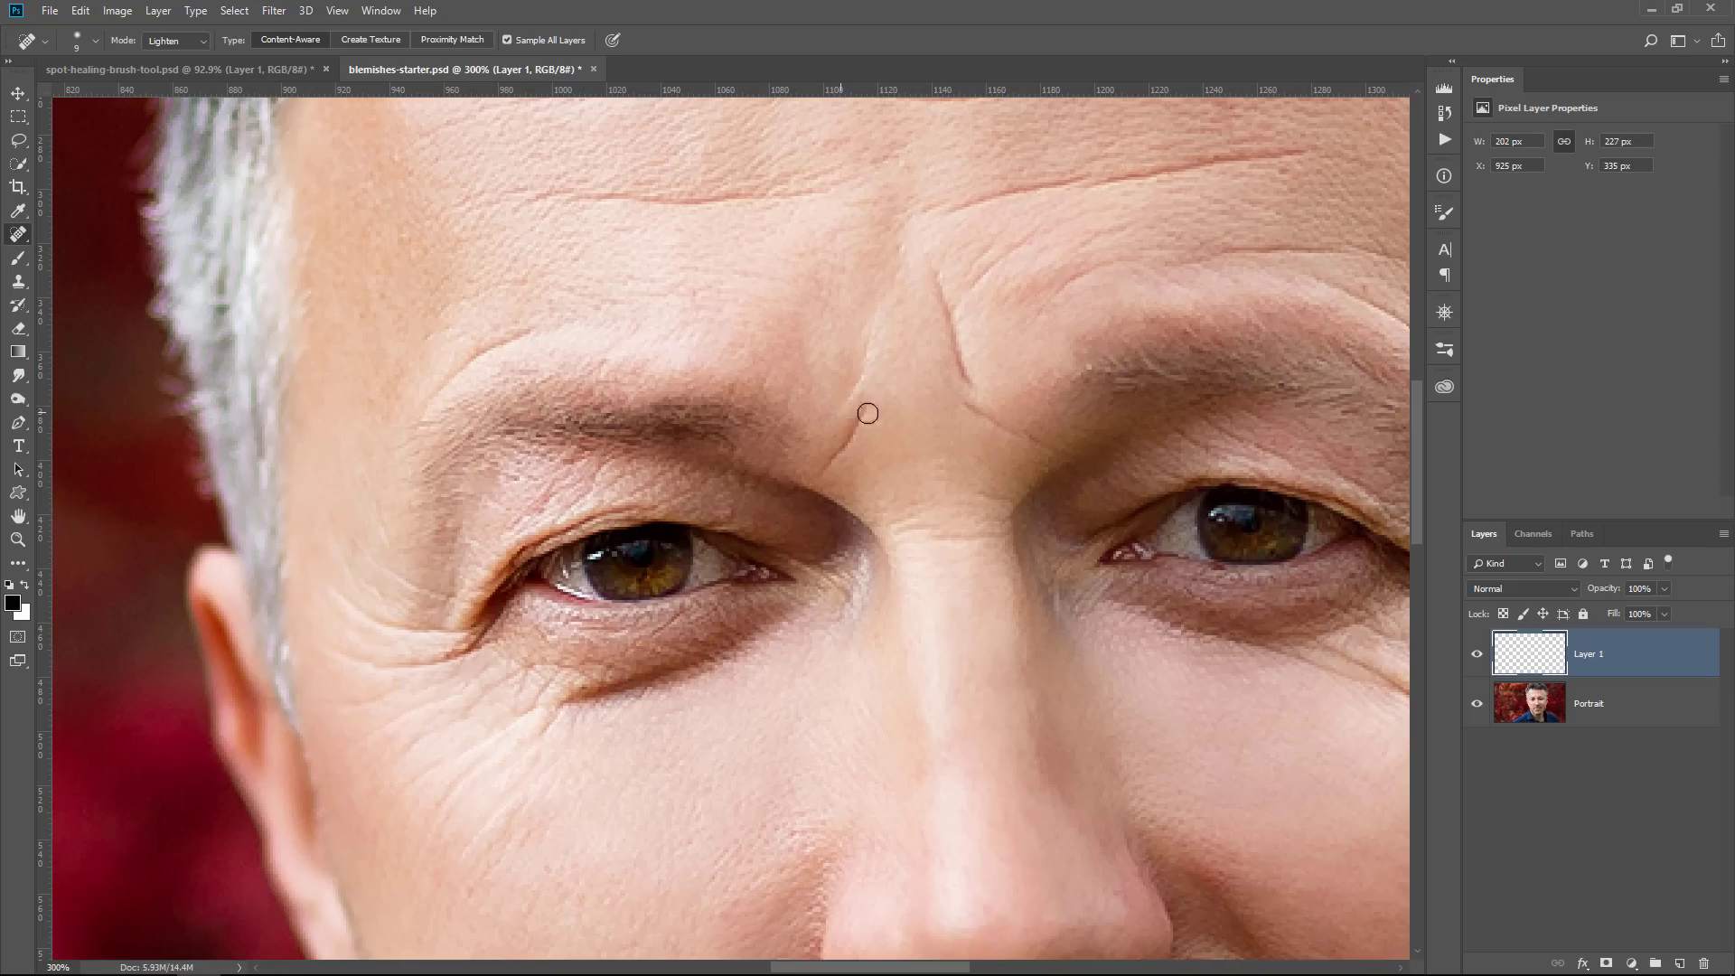
{"action": "left_click_drag", "start_coordinate": [832, 471], "coordinate": [873, 398]}
{"action": "mouse_move", "coordinate": [938, 282]}
{"action": "left_mouse_down"}
{"action": "mouse_move", "coordinate": [978, 390]}
{"action": "mouse_move", "coordinate": [1010, 250]}
{"action": "mouse_move", "coordinate": [1046, 226]}
{"action": "left_mouse_up"}
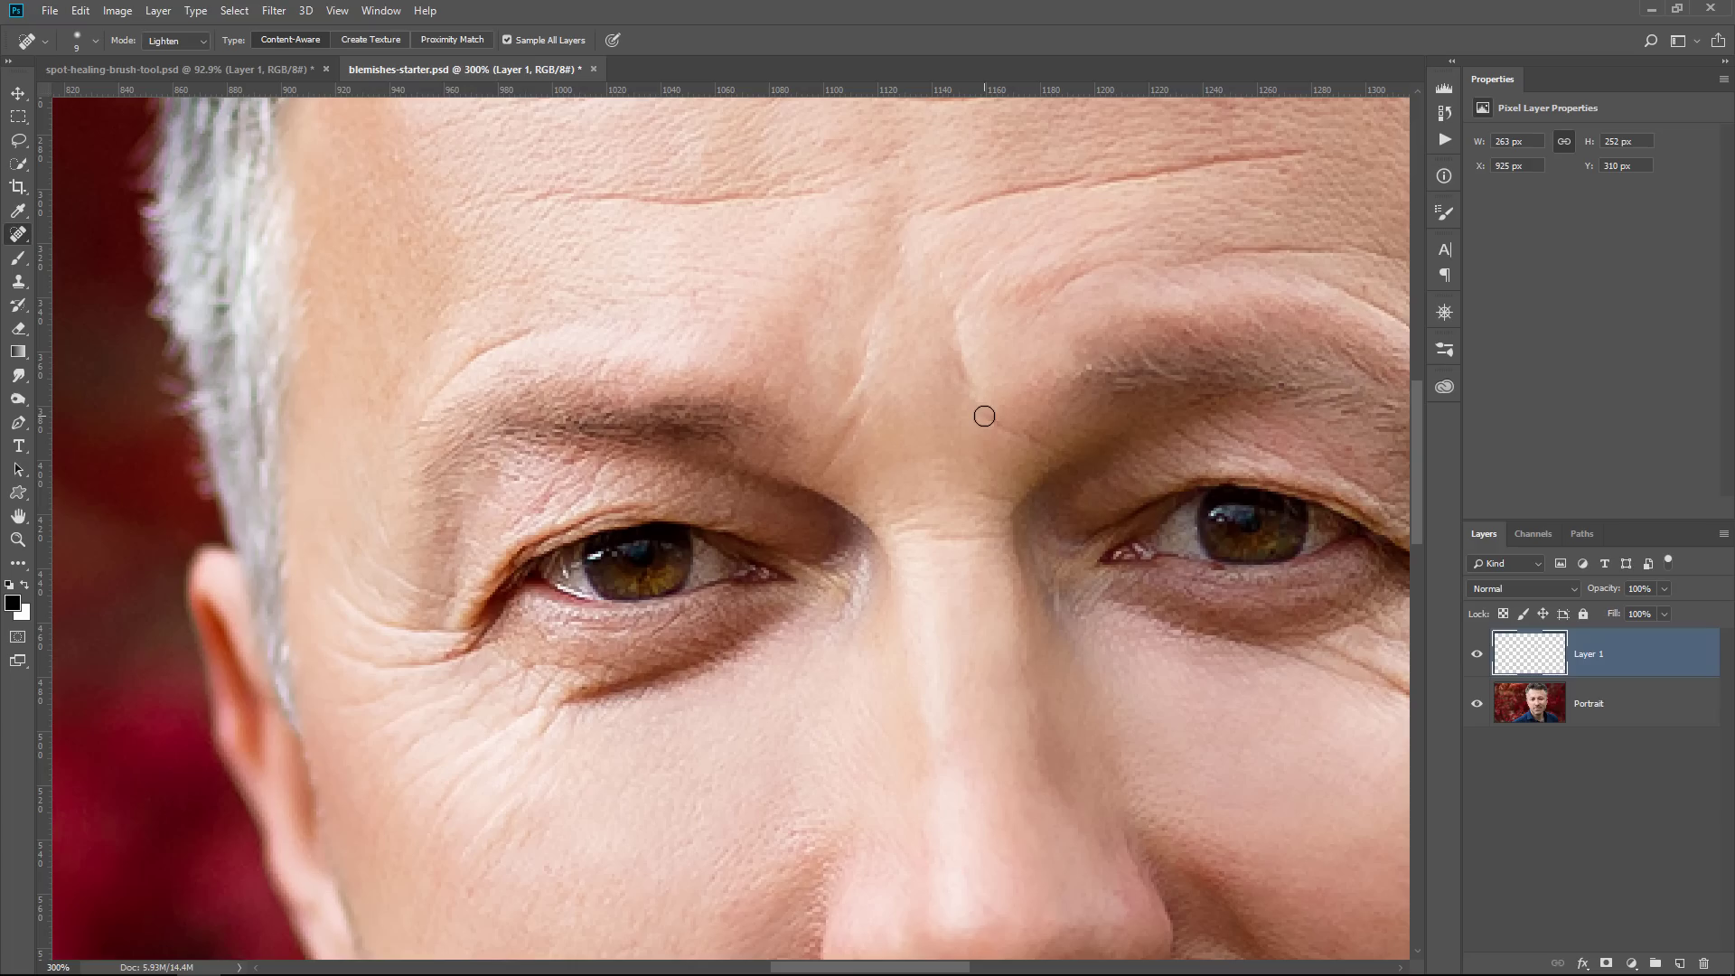
{"action": "double_click", "coordinate": [18, 518]}
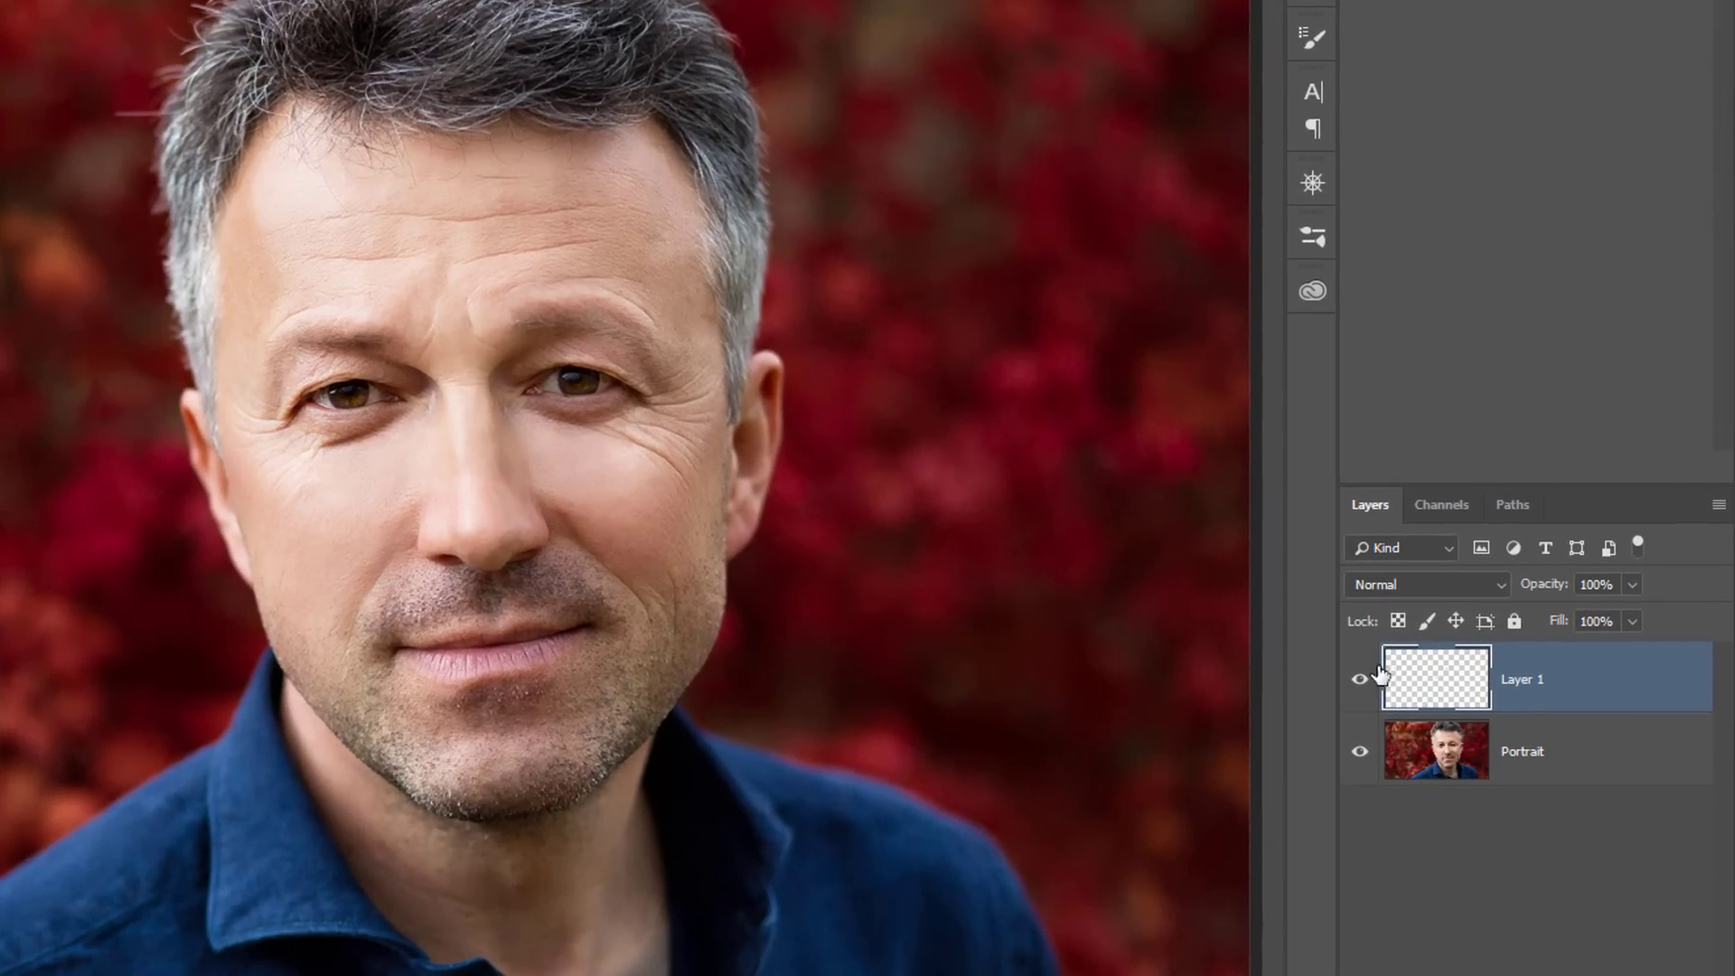
Step: Compare Layer 1 on and off, then set its opacity to 68%
{"action": "left_click", "coordinate": [1353, 691]}
{"action": "left_click", "coordinate": [1352, 691]}
{"action": "left_click", "coordinate": [1352, 692]}
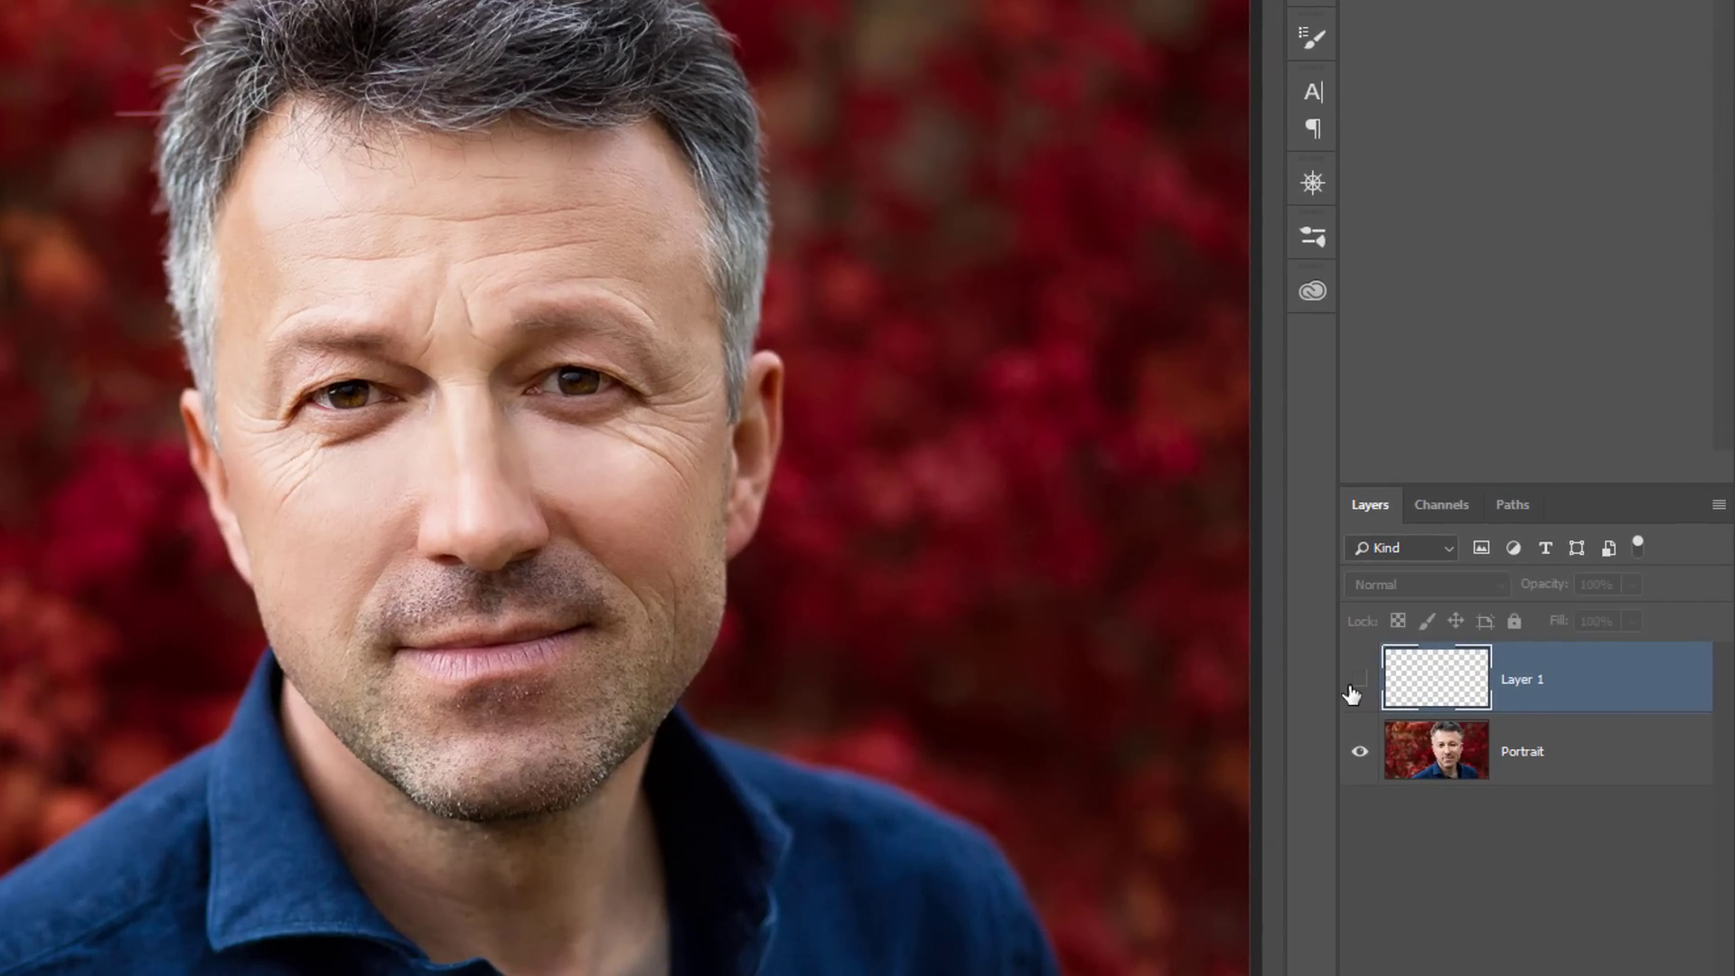
{"action": "left_click", "coordinate": [1352, 692]}
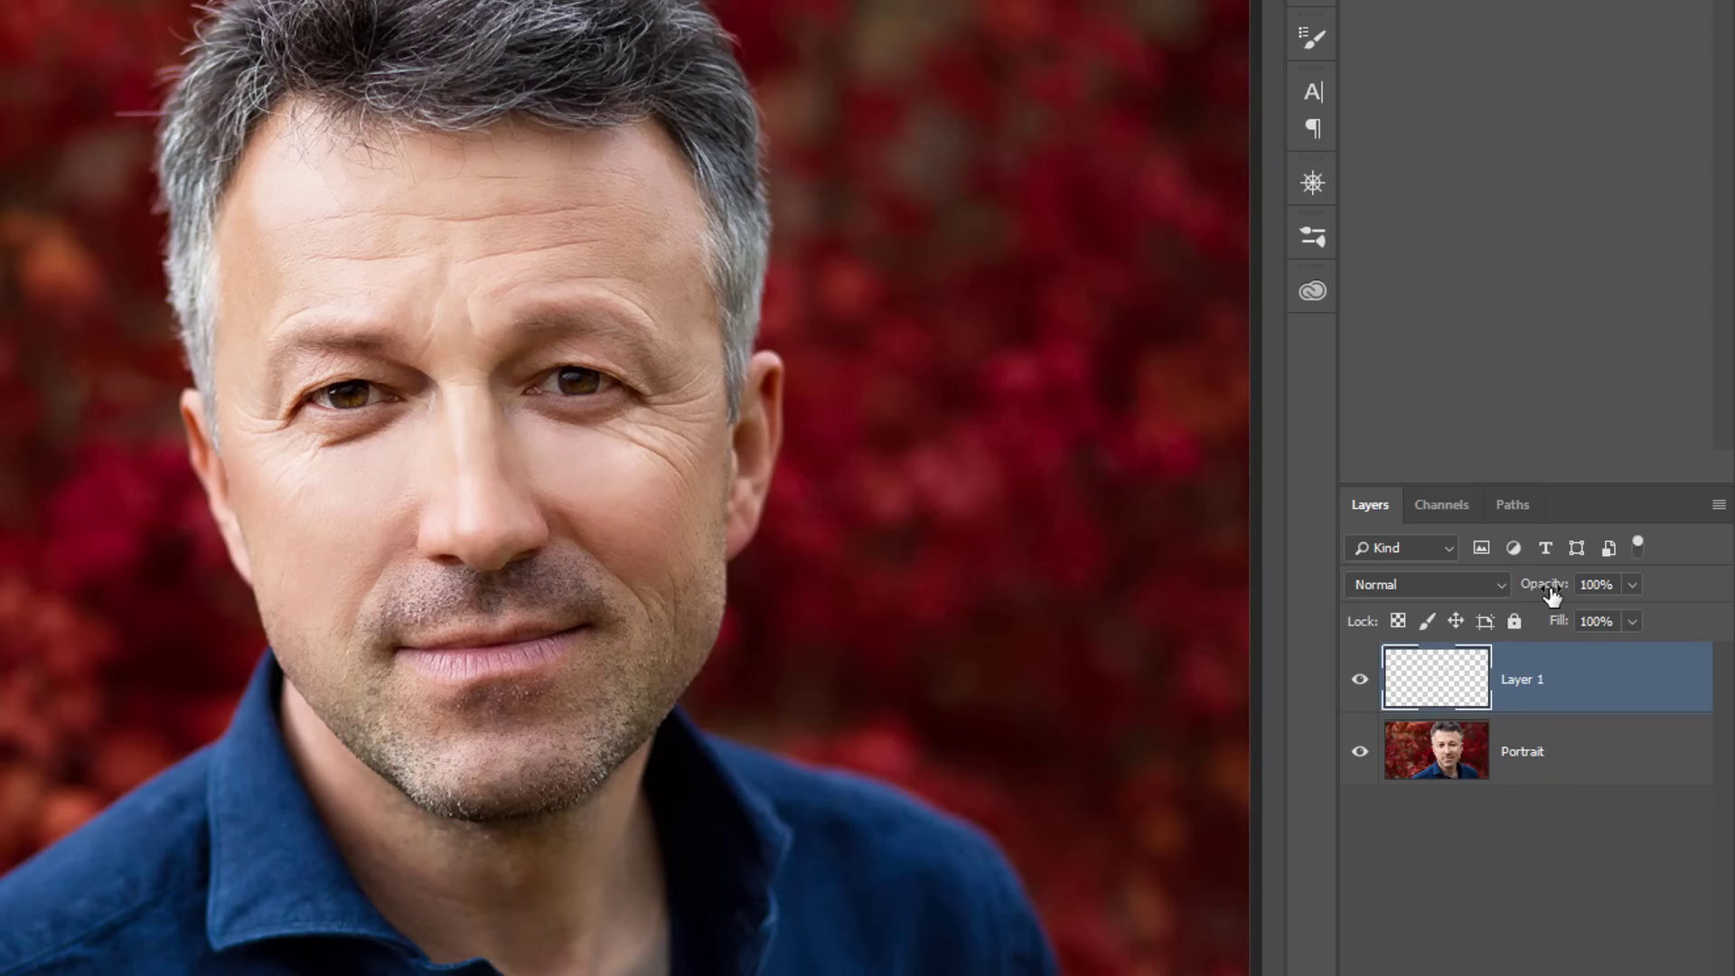
{"action": "left_click_drag", "start_coordinate": [1546, 593], "coordinate": [1259, 573]}
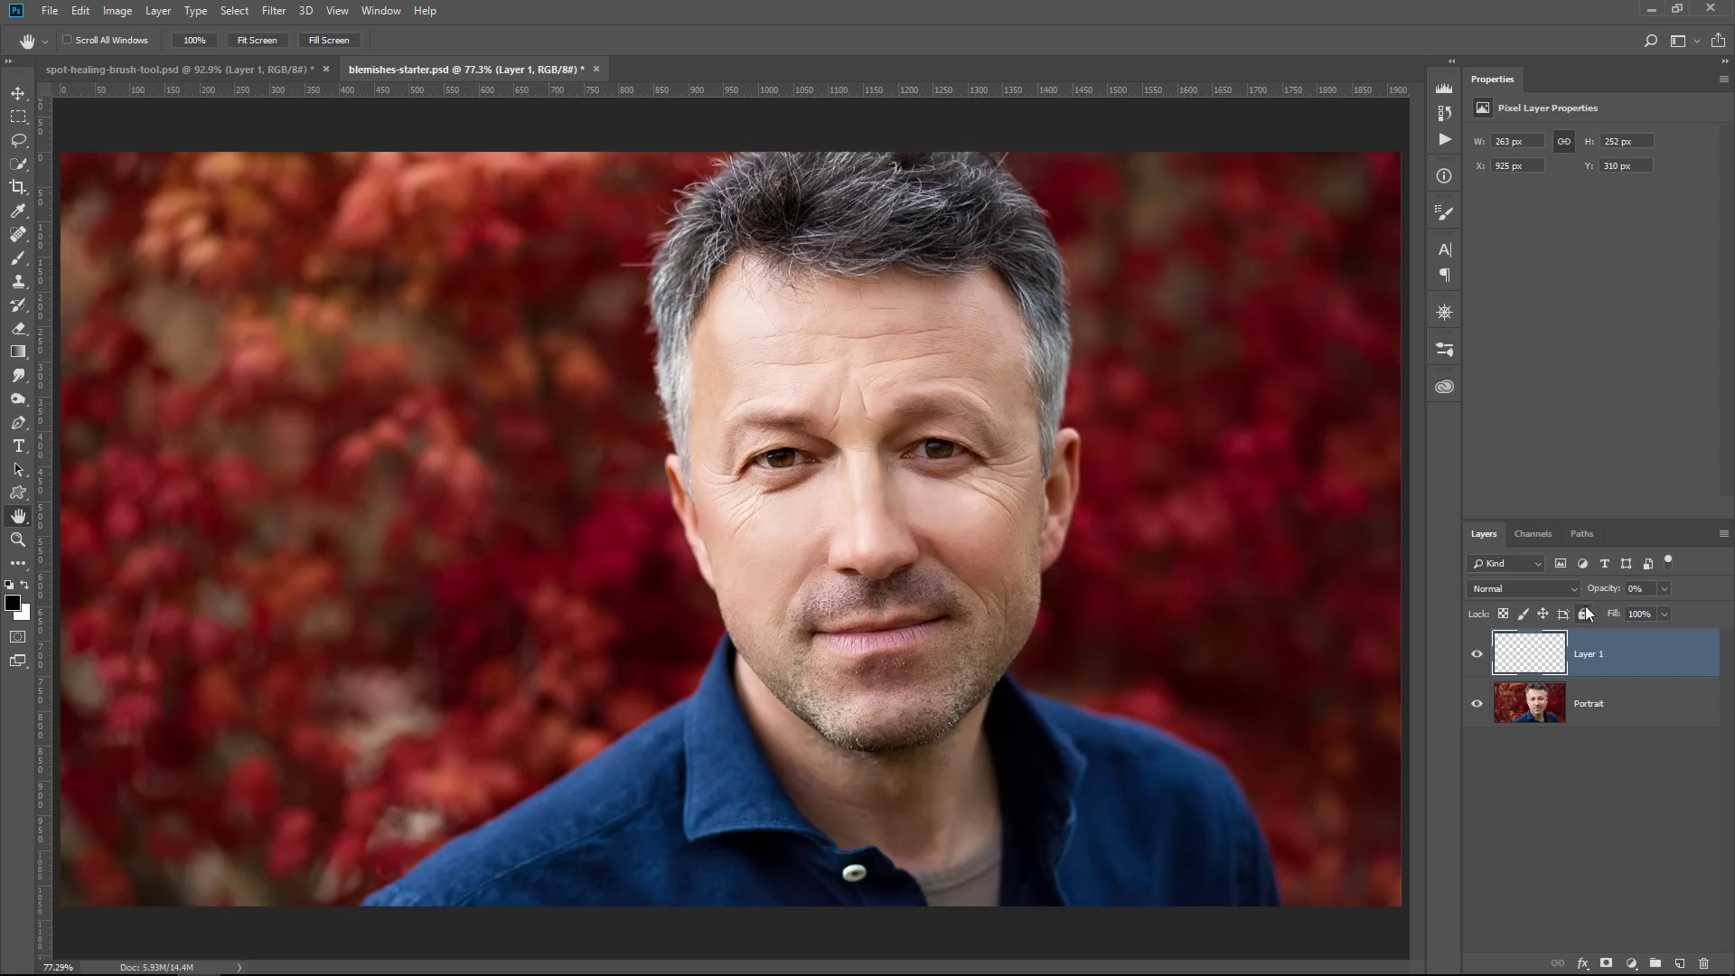
{"action": "left_click_drag", "start_coordinate": [1601, 596], "coordinate": [1600, 596]}
Step: Check Layer 1 at 68% against the original, then switch to spot-healing-brush-tool.psd
{"action": "left_click", "coordinate": [1477, 660]}
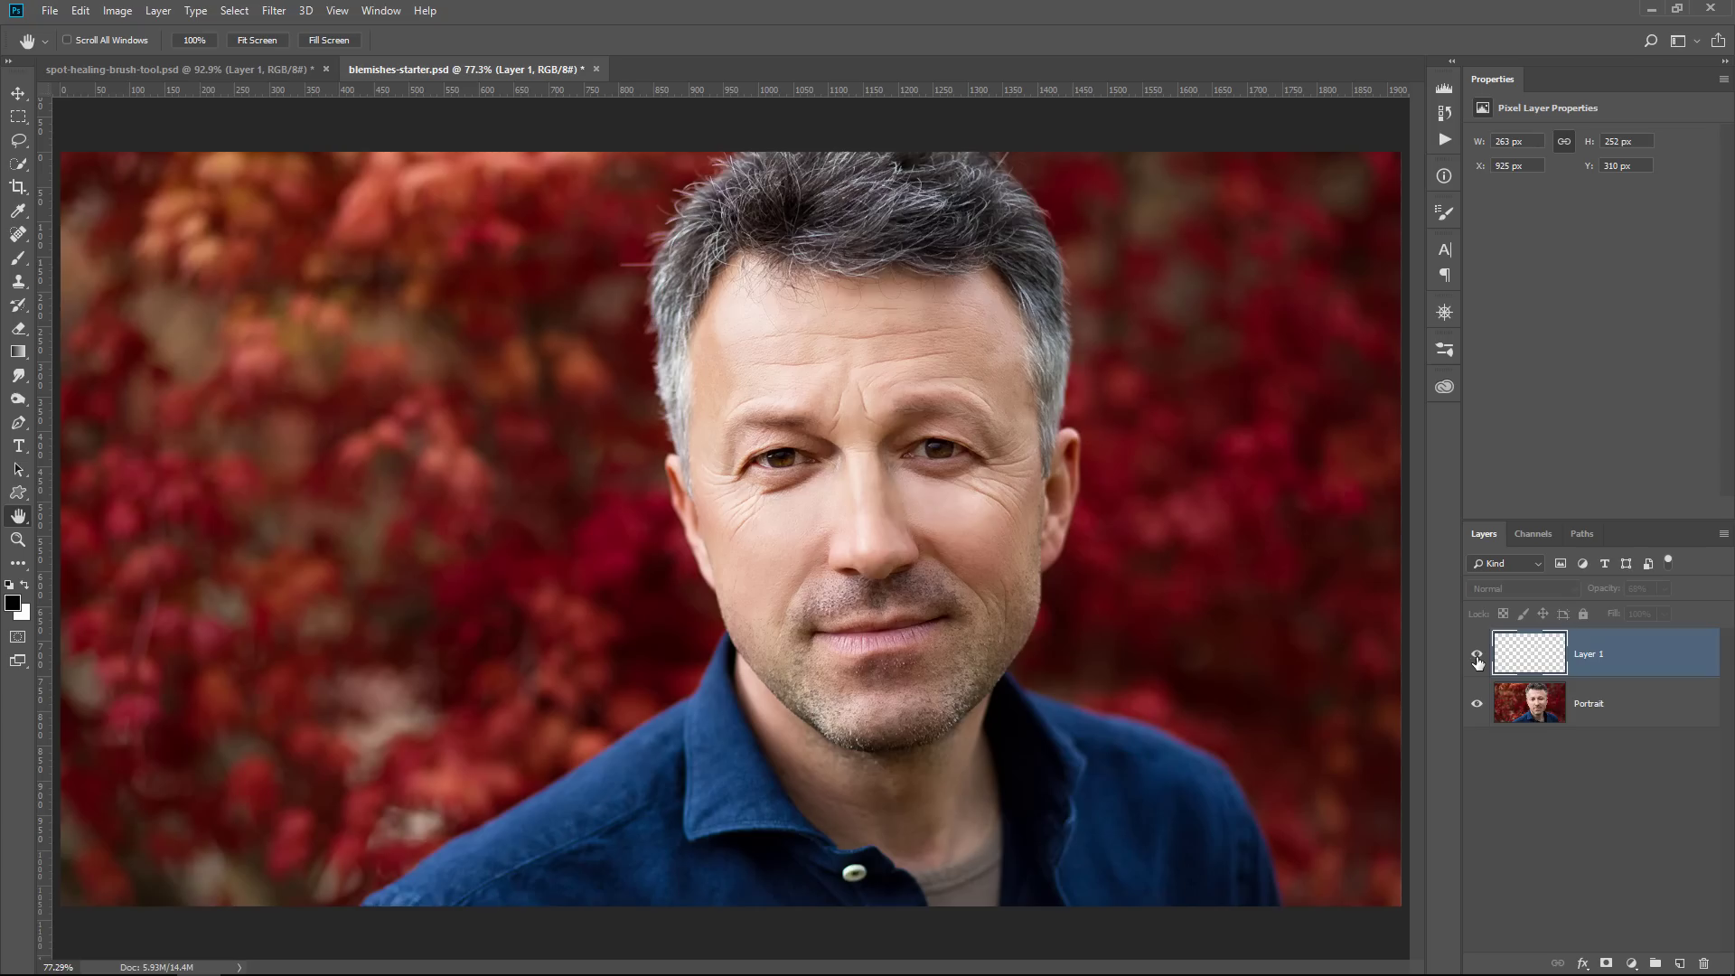
{"action": "left_click", "coordinate": [1478, 661]}
{"action": "key", "text": "z"}
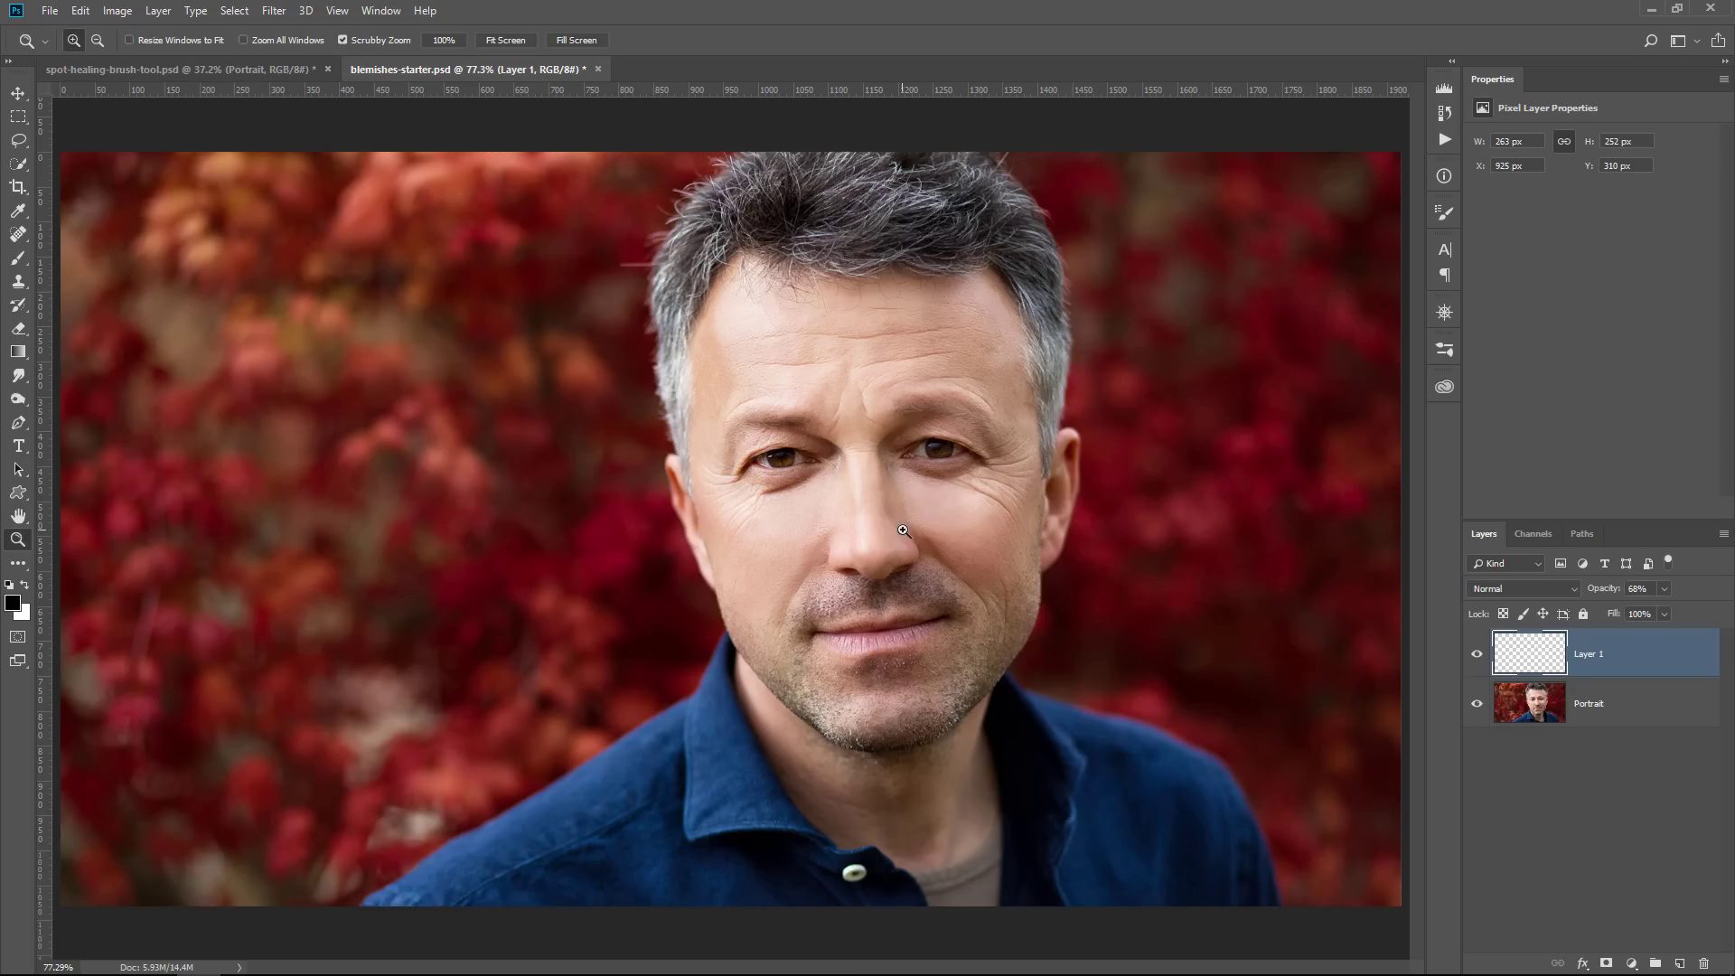
{"action": "left_click", "coordinate": [247, 70]}
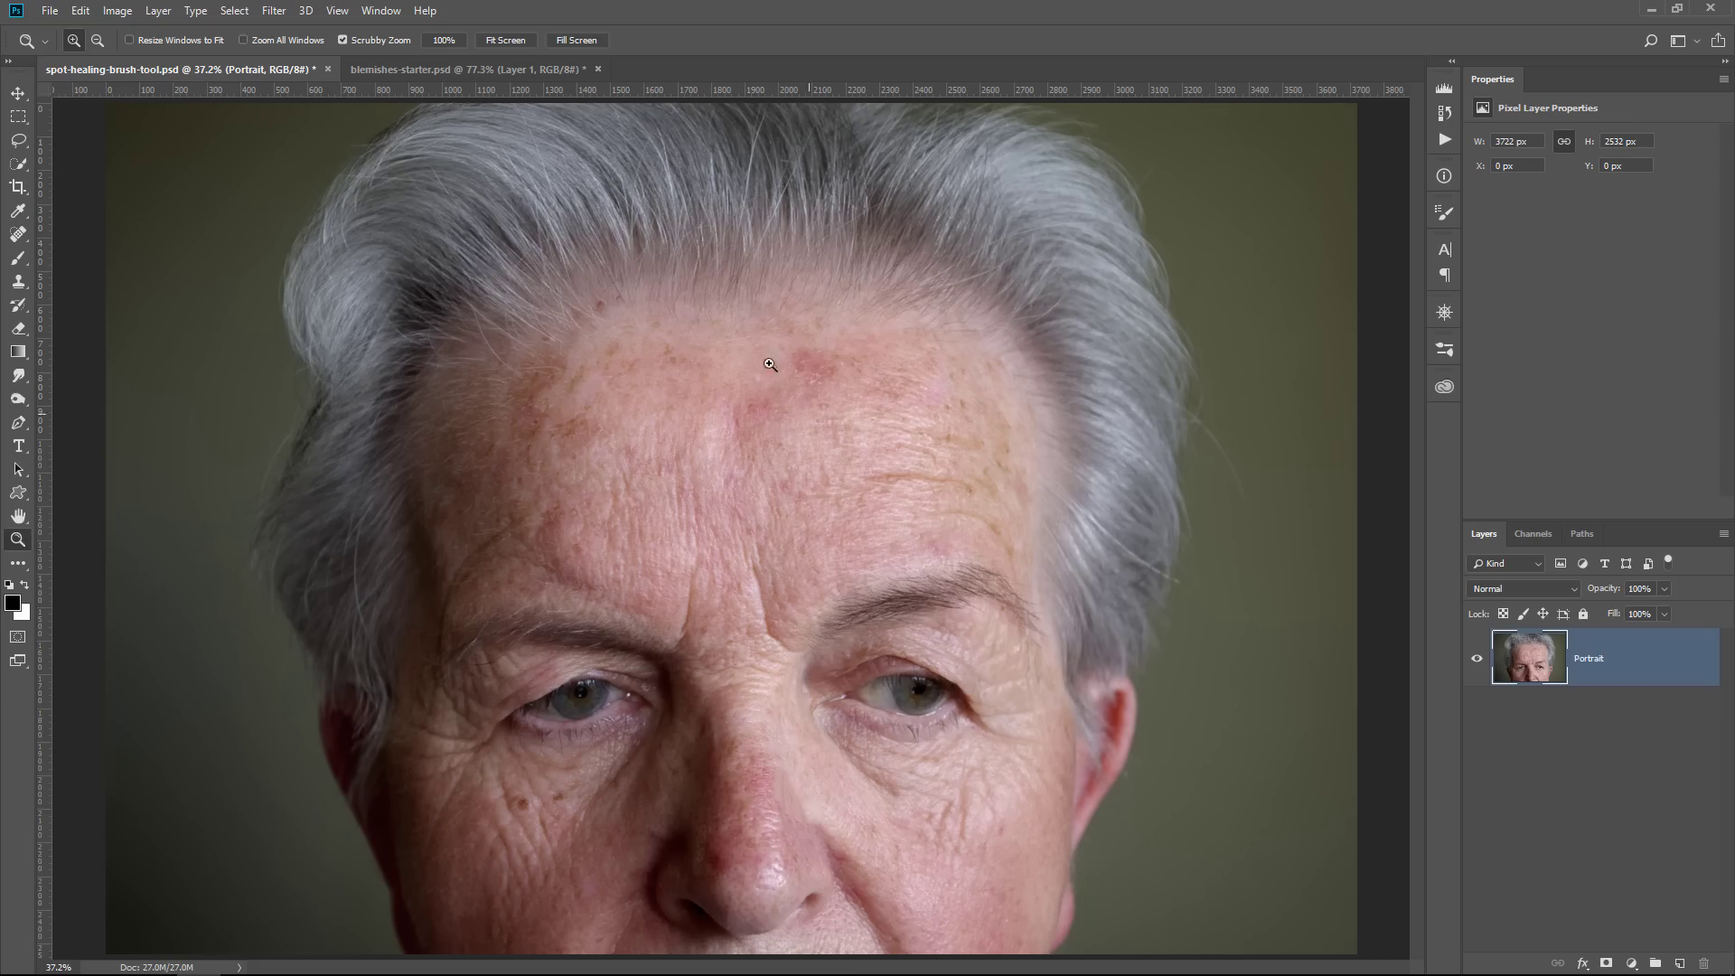
Step: Zoom the forehead to 100%, add an empty Layer 1 above Portrait, and select the Spot Healing Brush
{"action": "left_click", "coordinate": [542, 435]}
{"action": "left_click", "coordinate": [547, 452]}
{"action": "left_click", "coordinate": [553, 470]}
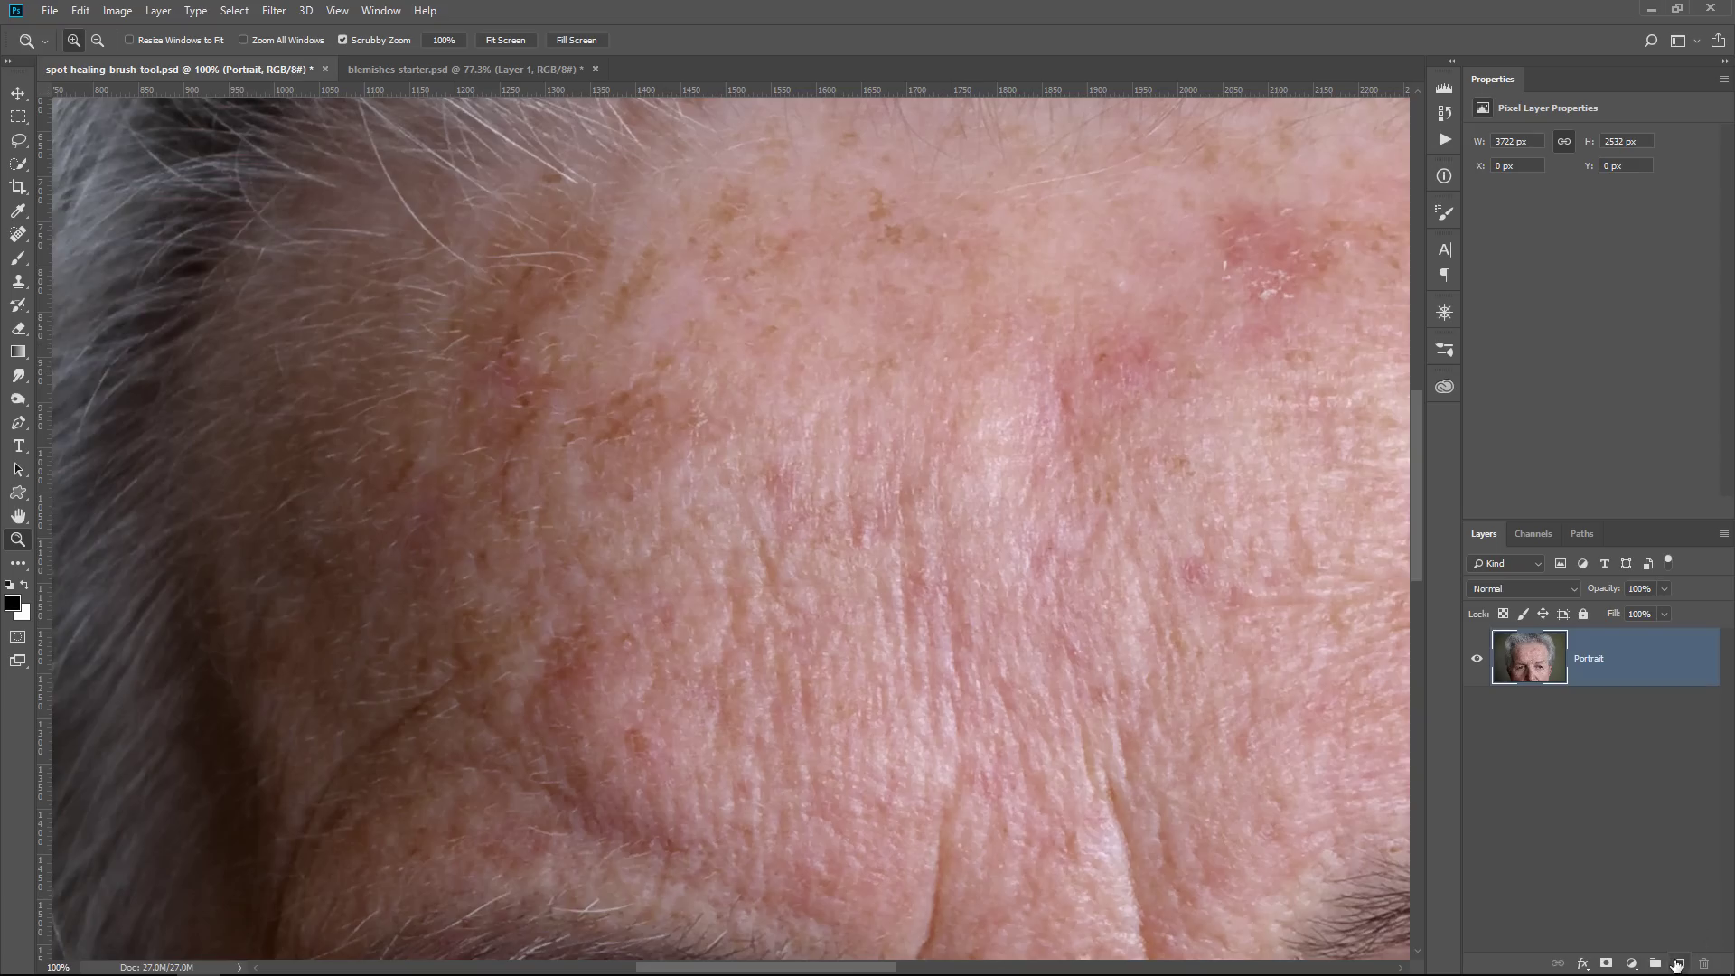
{"action": "left_click", "coordinate": [1677, 963]}
{"action": "left_click_drag", "start_coordinate": [18, 234], "coordinate": [99, 235]}
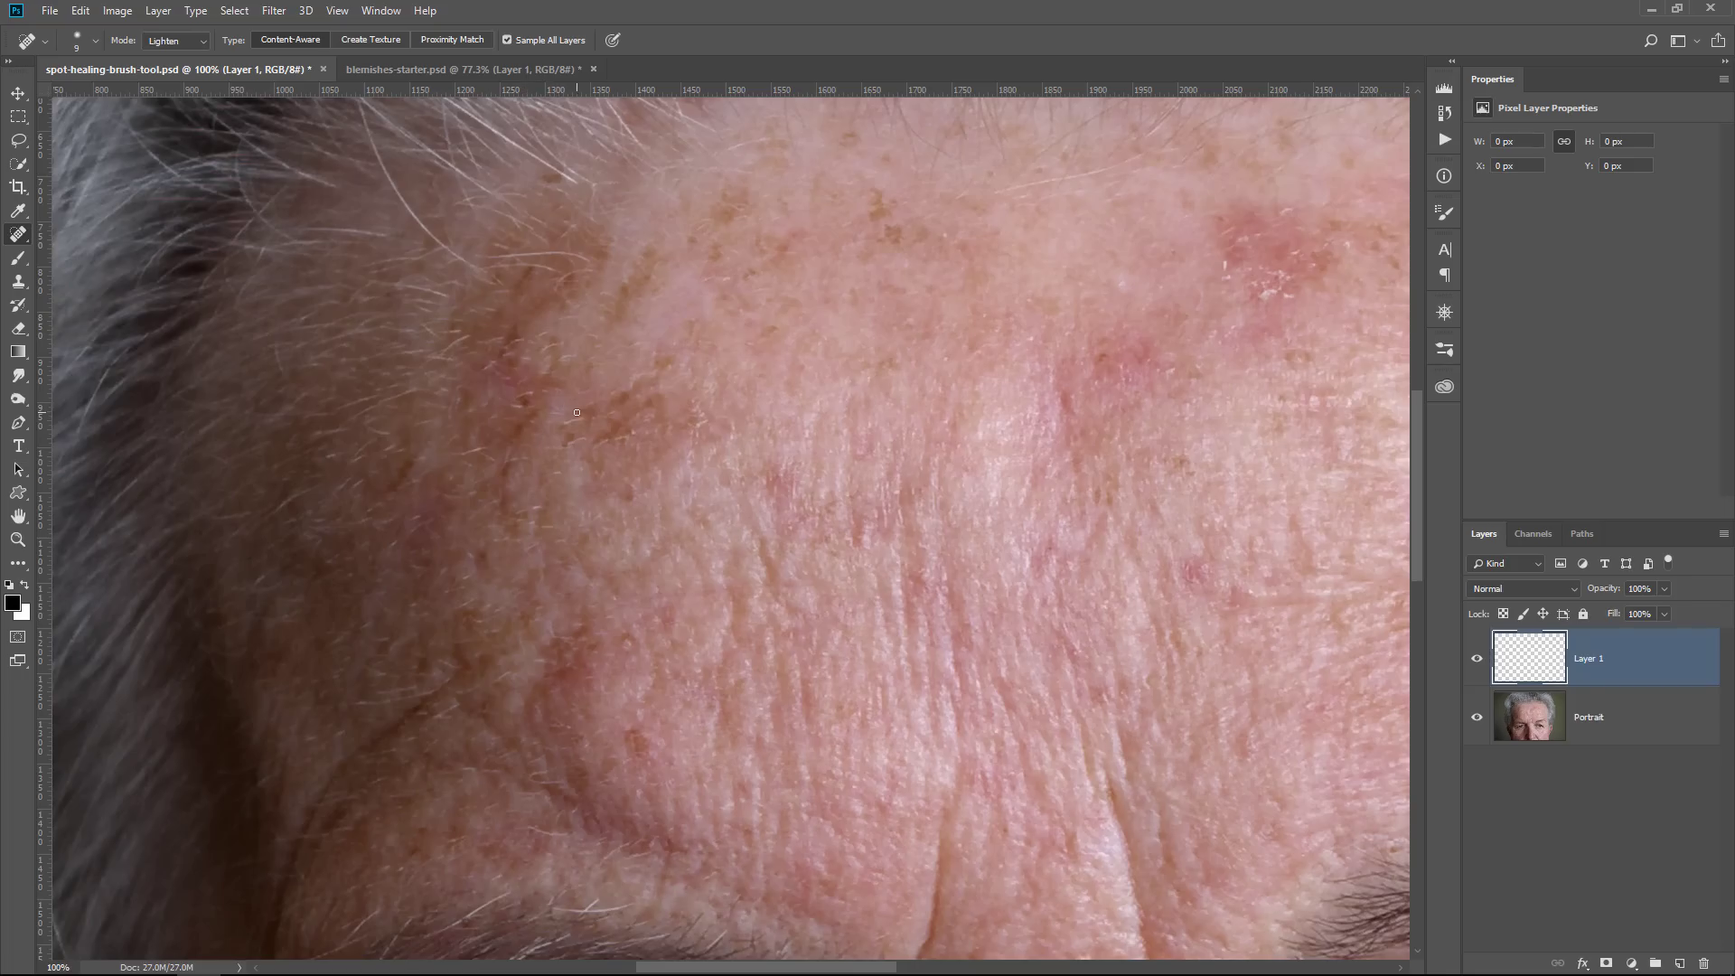
Step: Set the healing mode to Lighten, then heal a forehead spot and the wrinkles near the brow
{"action": "left_click", "coordinate": [197, 42]}
{"action": "left_click", "coordinate": [213, 141]}
{"action": "left_click", "coordinate": [586, 447]}
{"action": "left_click_drag", "start_coordinate": [581, 408], "coordinate": [666, 356]}
{"action": "mouse_move", "coordinate": [554, 444]}
{"action": "left_mouse_down"}
{"action": "mouse_move", "coordinate": [627, 406]}
{"action": "mouse_move", "coordinate": [543, 405]}
{"action": "mouse_move", "coordinate": [539, 556]}
{"action": "mouse_move", "coordinate": [497, 564]}
{"action": "left_mouse_up"}
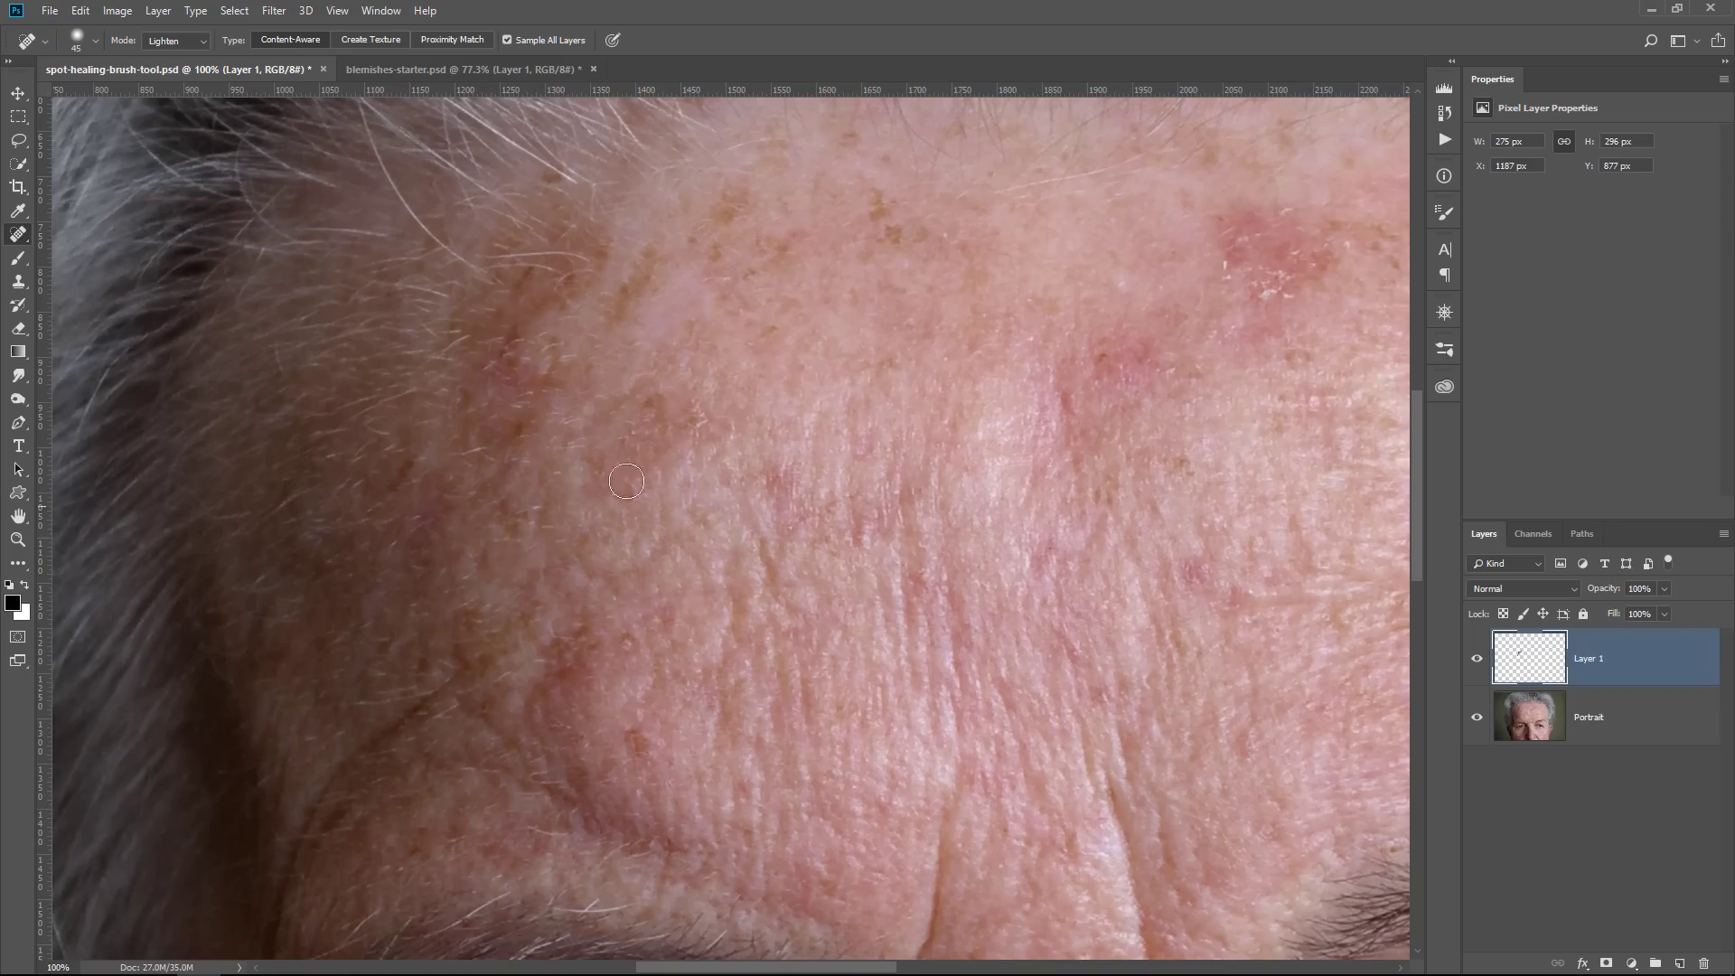
{"action": "mouse_move", "coordinate": [499, 327]}
{"action": "left_mouse_down"}
{"action": "mouse_move", "coordinate": [503, 384]}
{"action": "mouse_move", "coordinate": [568, 306]}
{"action": "mouse_move", "coordinate": [528, 282]}
{"action": "mouse_move", "coordinate": [606, 287]}
{"action": "left_mouse_up"}
Step: Heal the hairline dark spot, remaining forehead spots and another brow wrinkle, then fit the face on screen
{"action": "left_click", "coordinate": [548, 179]}
{"action": "left_click", "coordinate": [669, 242]}
{"action": "mouse_move", "coordinate": [641, 363]}
{"action": "left_mouse_down"}
{"action": "mouse_move", "coordinate": [780, 280]}
{"action": "mouse_move", "coordinate": [844, 304]}
{"action": "left_mouse_up"}
{"action": "left_click", "coordinate": [798, 341]}
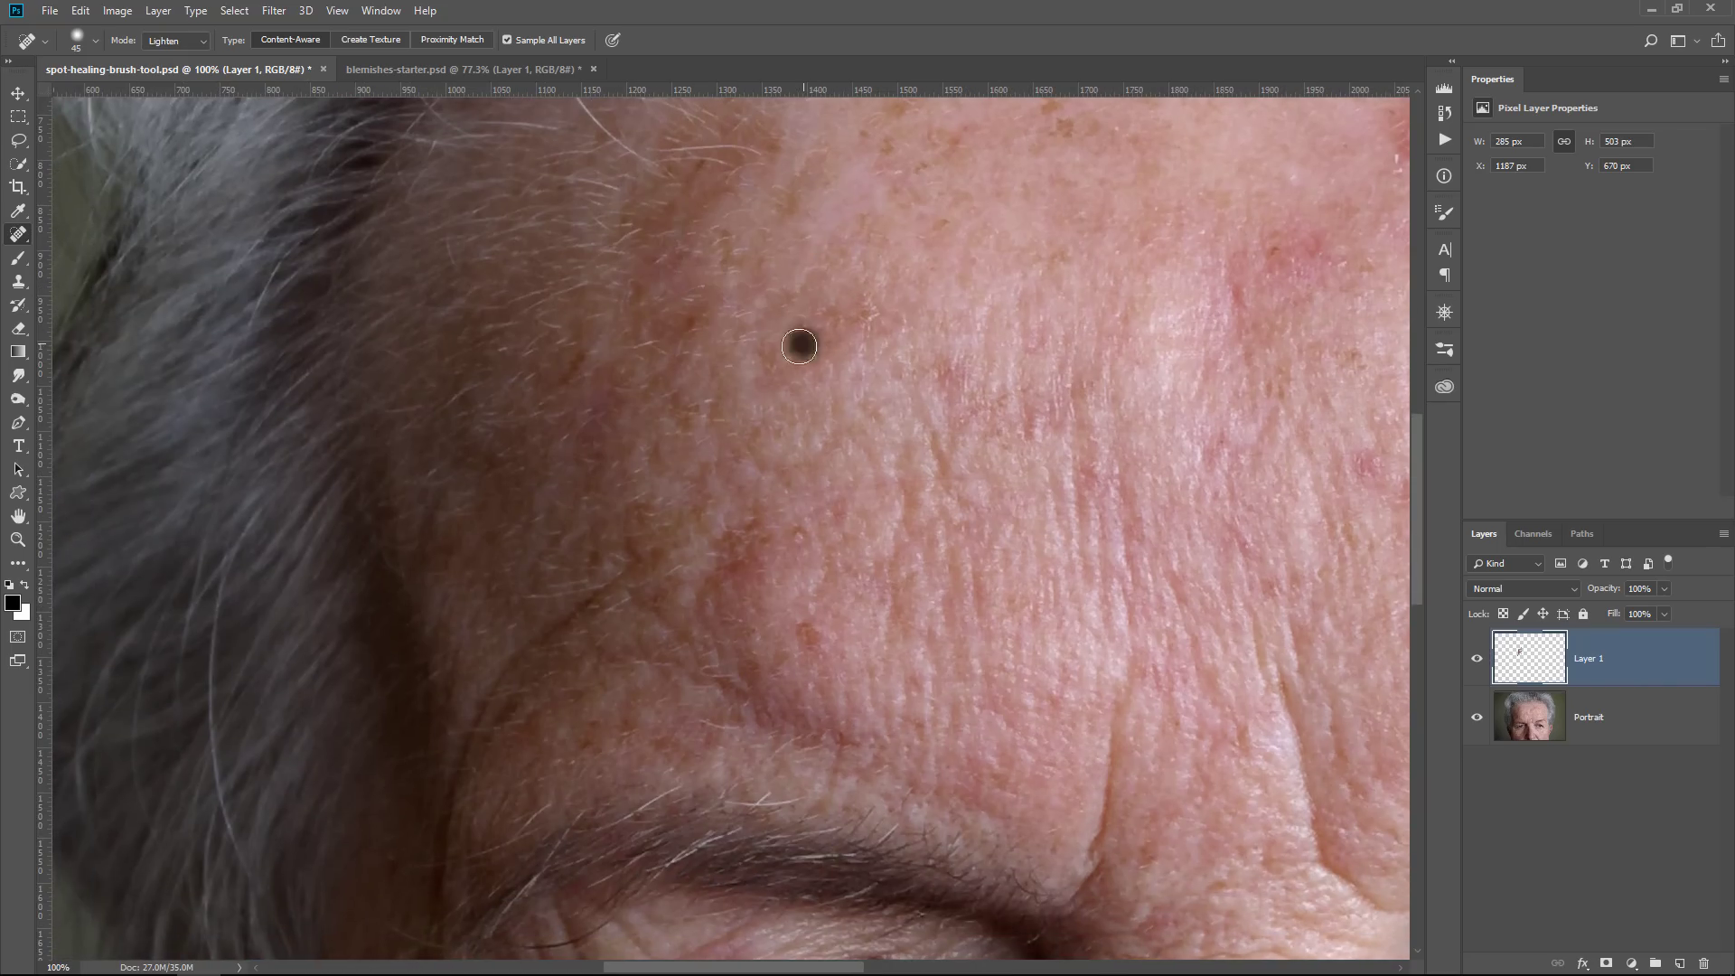
{"action": "left_click", "coordinate": [762, 365]}
{"action": "left_click_drag", "start_coordinate": [806, 621], "coordinate": [807, 656]}
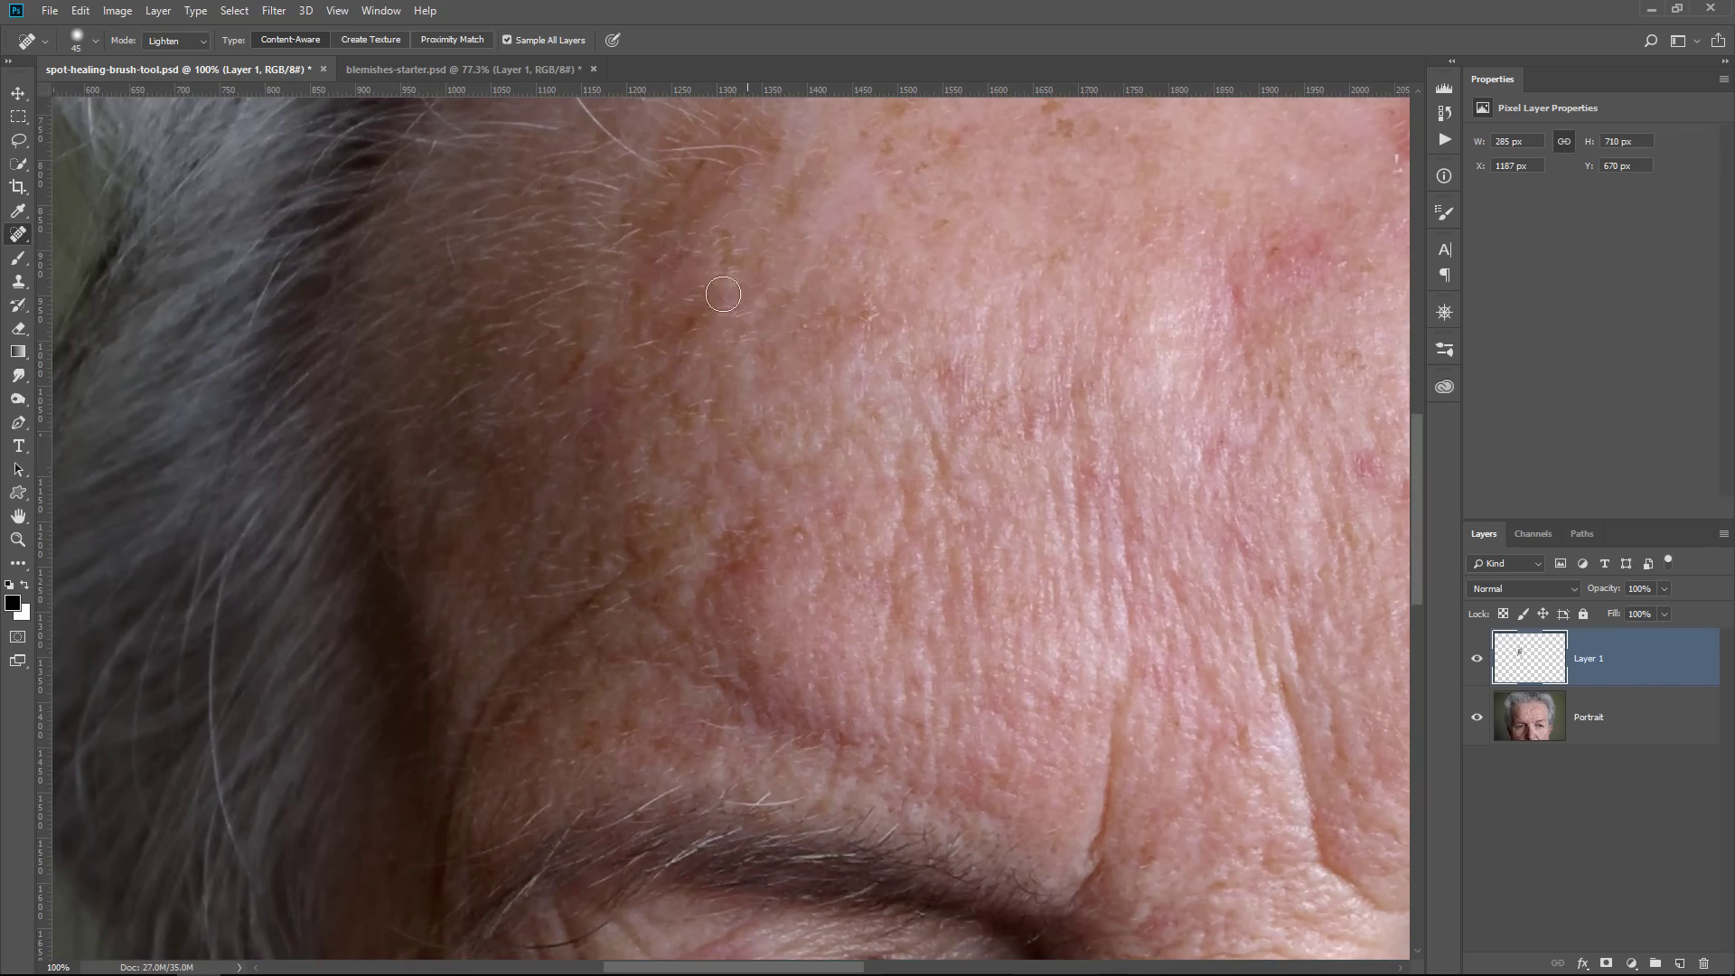
{"action": "left_click", "coordinate": [716, 245]}
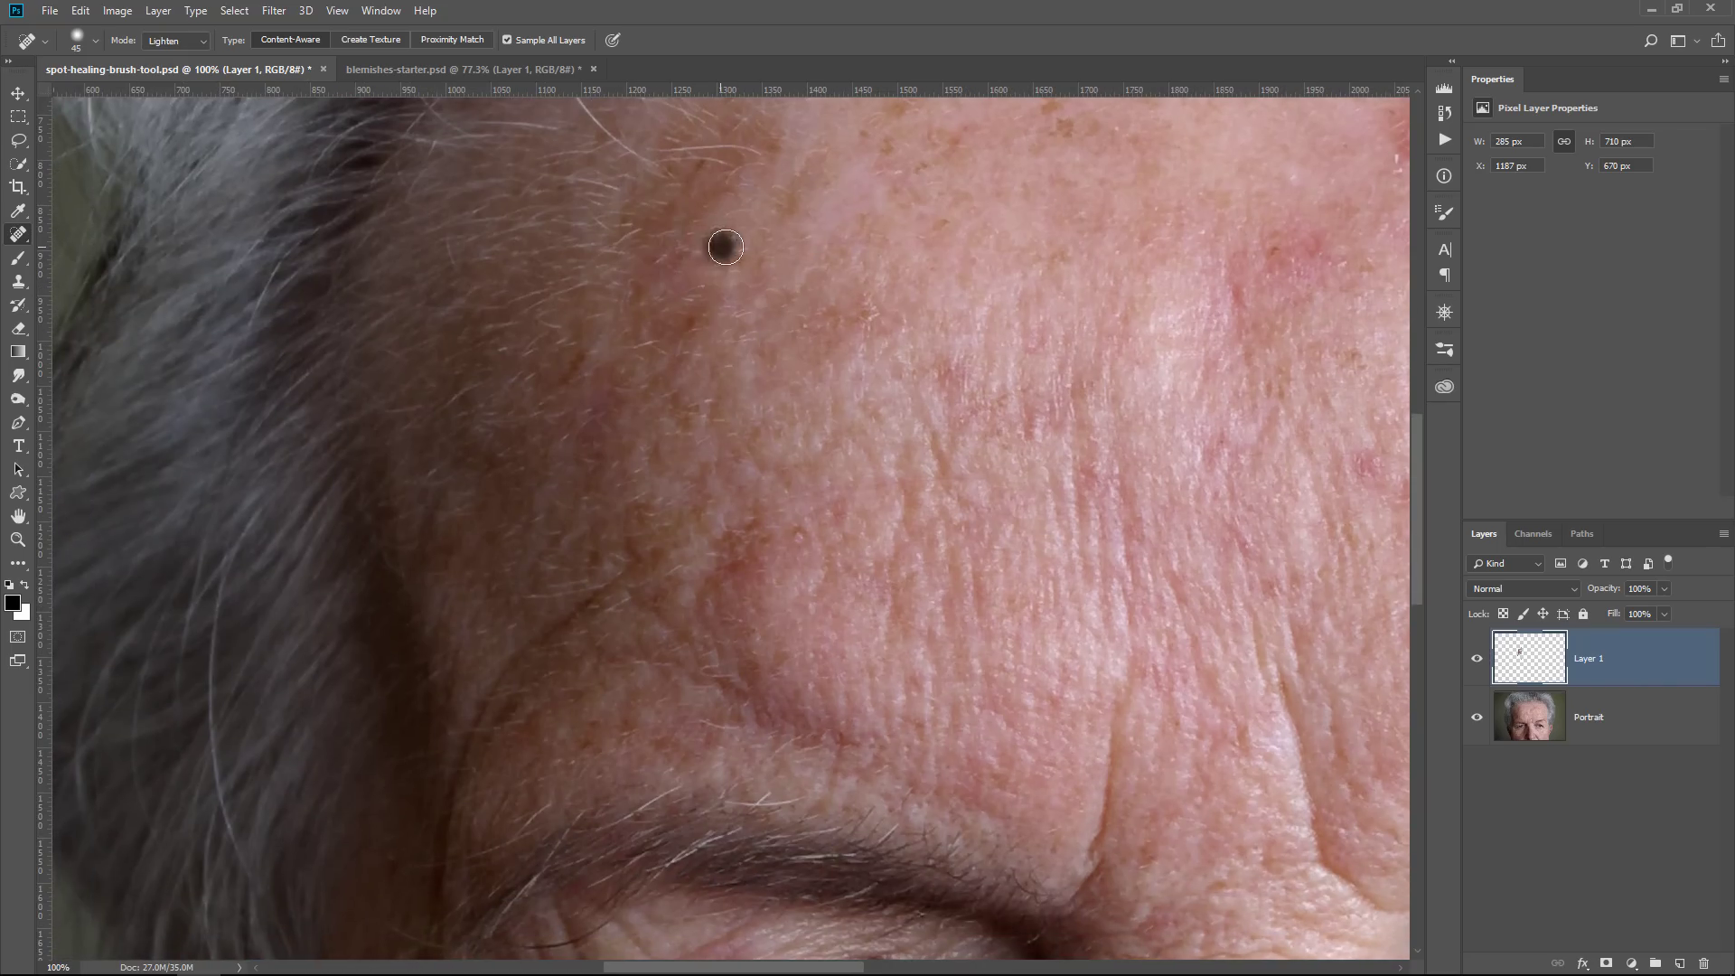
{"action": "double_click", "coordinate": [19, 516]}
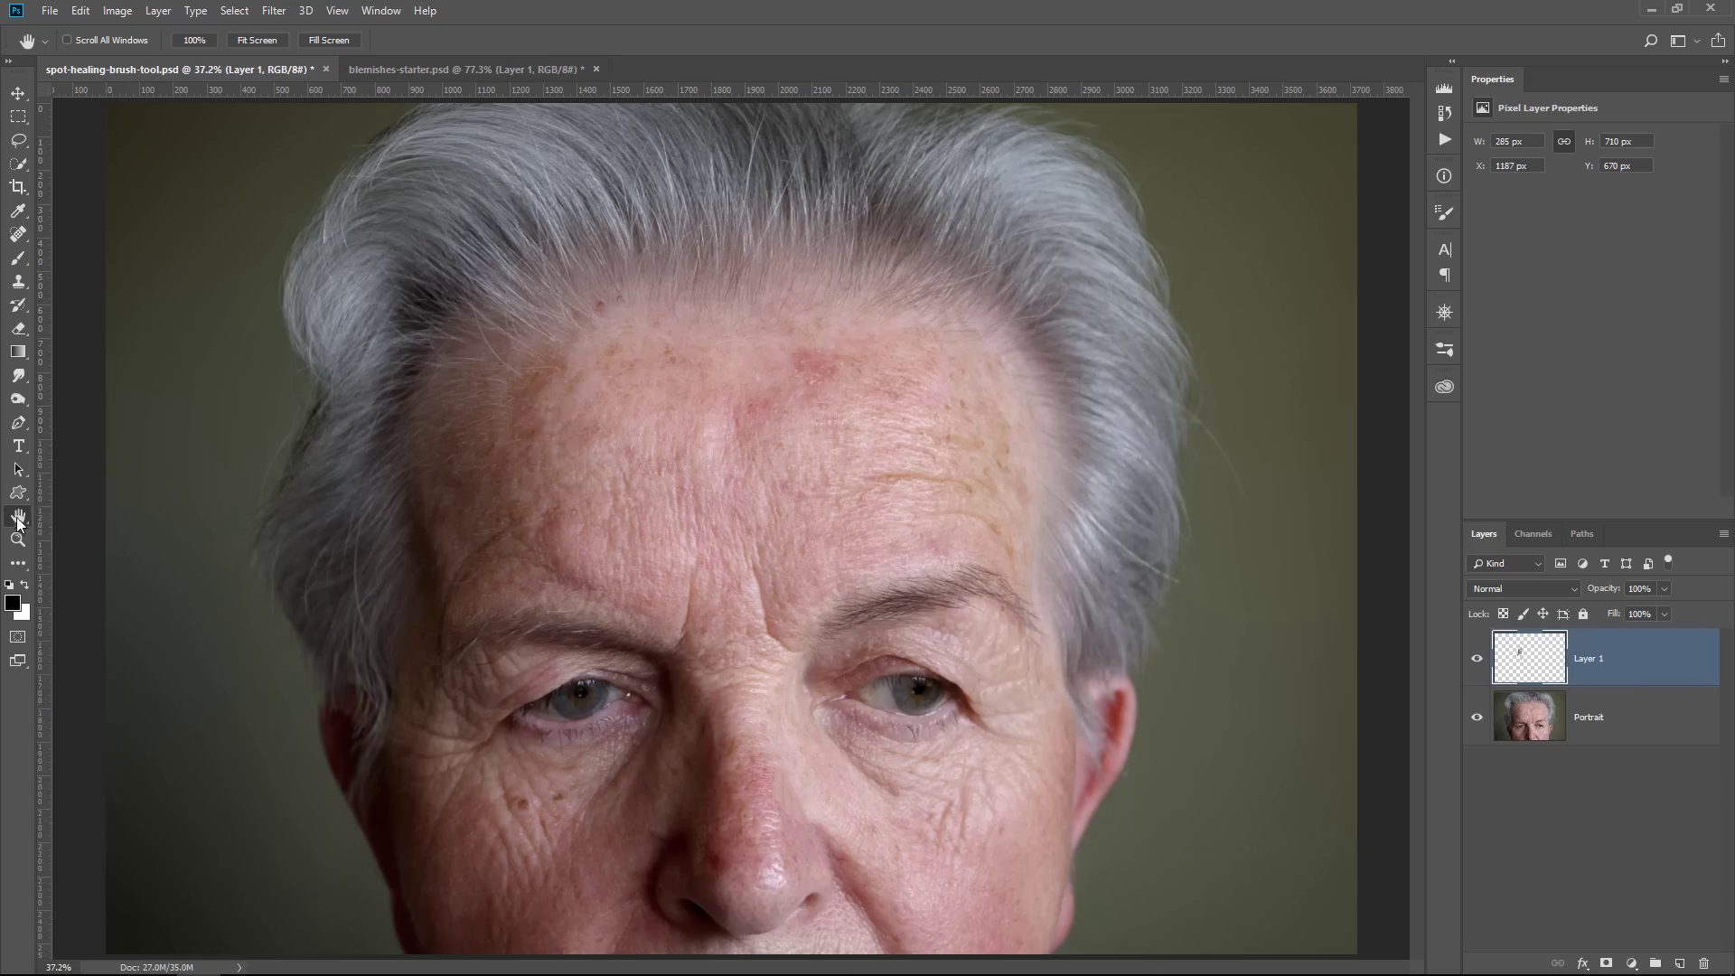
Step: Toggle Layer 1's visibility repeatedly to compare healed and original forehead skin
{"action": "left_click", "coordinate": [1476, 659]}
{"action": "left_click", "coordinate": [1473, 665]}
{"action": "left_click", "coordinate": [1473, 665]}
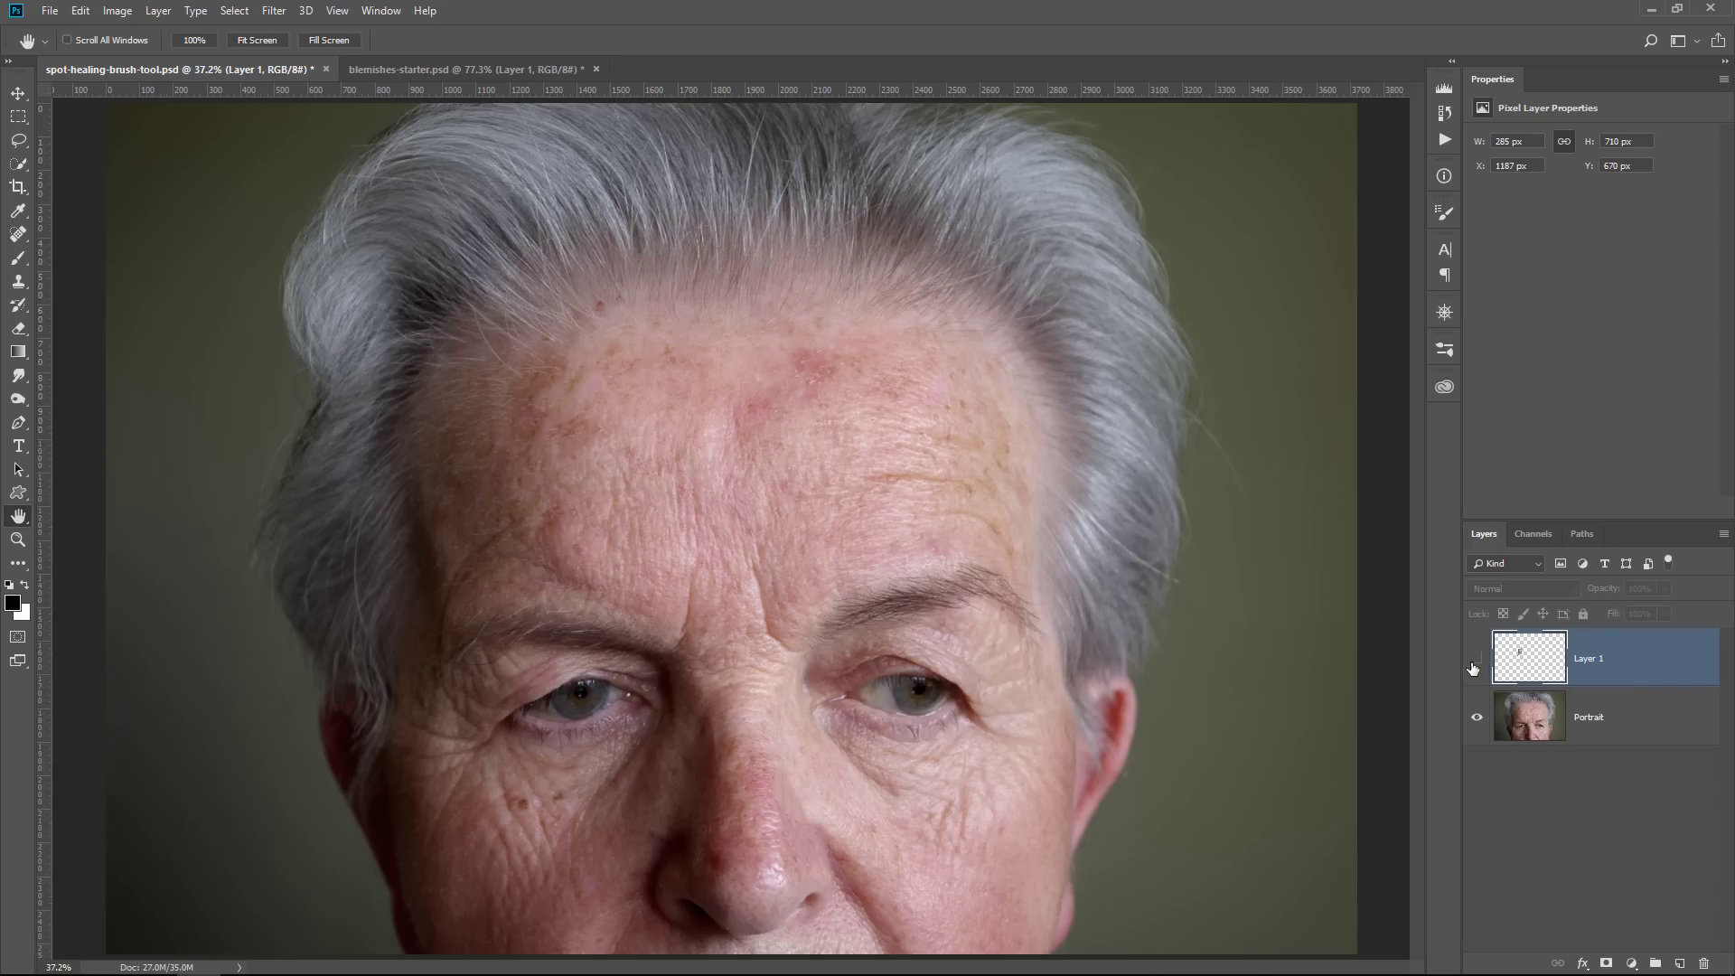
{"action": "left_click", "coordinate": [1472, 665]}
{"action": "left_click", "coordinate": [1472, 665]}
{"action": "left_click", "coordinate": [1473, 665]}
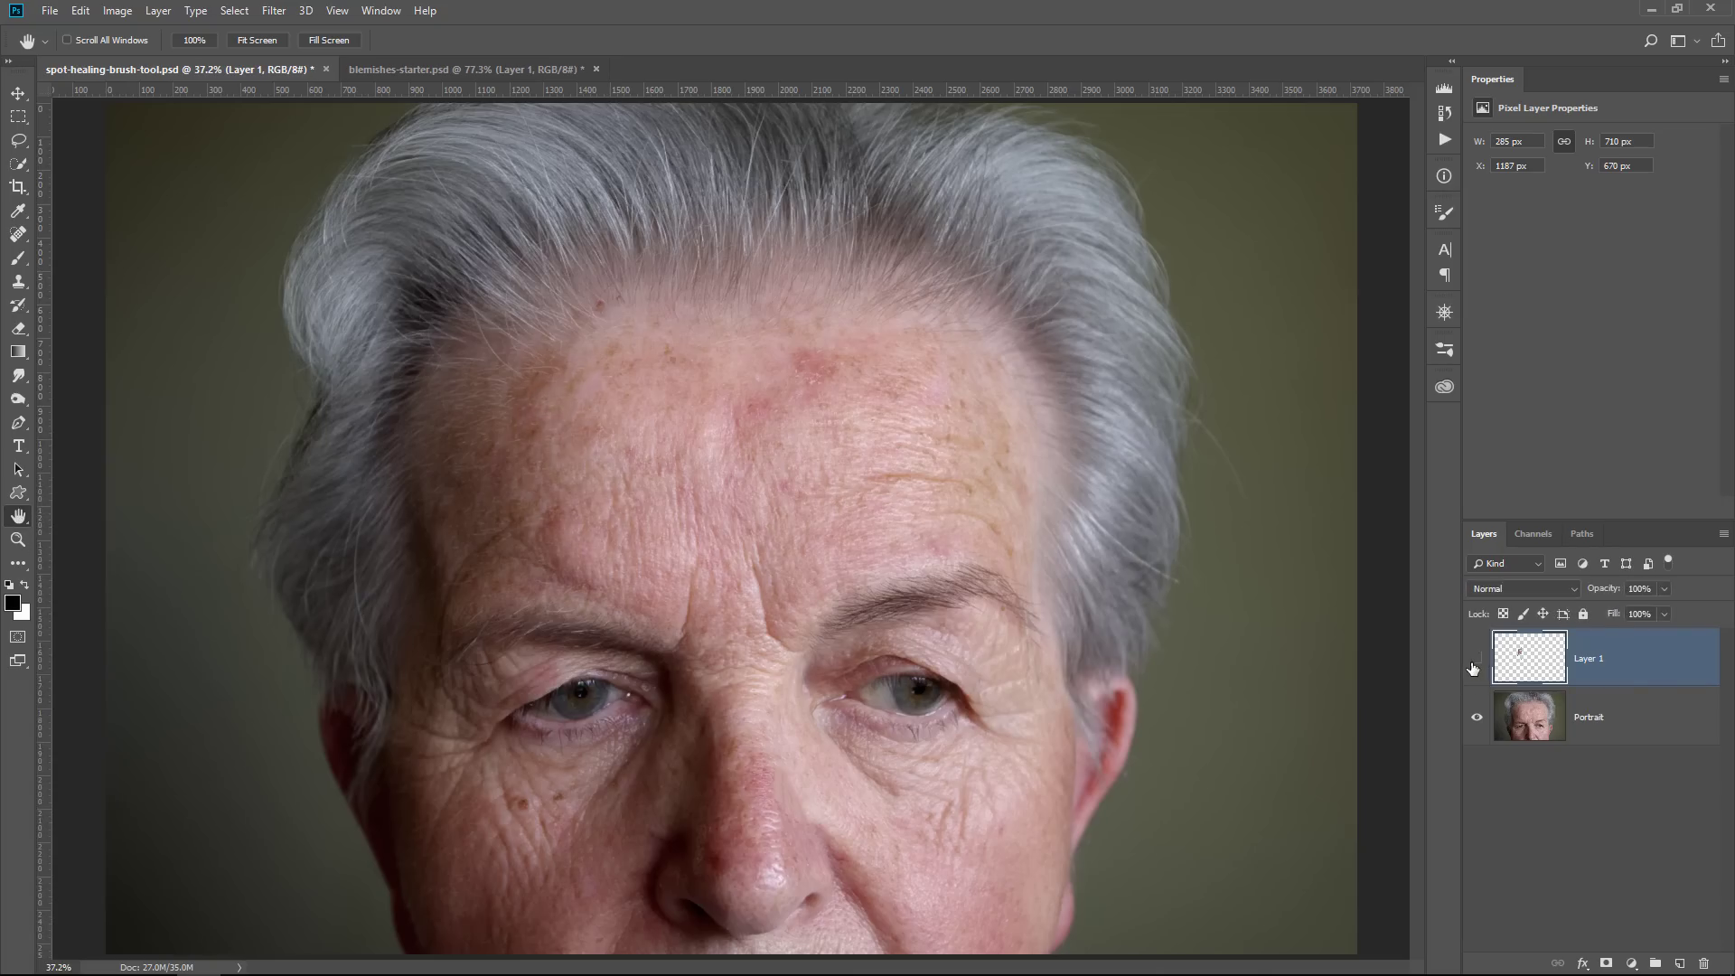
{"action": "left_click", "coordinate": [1472, 664]}
{"action": "left_click", "coordinate": [1472, 665]}
{"action": "left_click", "coordinate": [1473, 665]}
{"action": "left_click", "coordinate": [1472, 665]}
Step: Zoom in on the hairline and spot-heal the spot there
{"action": "key", "text": "z"}
{"action": "left_click", "coordinate": [587, 298]}
{"action": "left_click", "coordinate": [588, 298]}
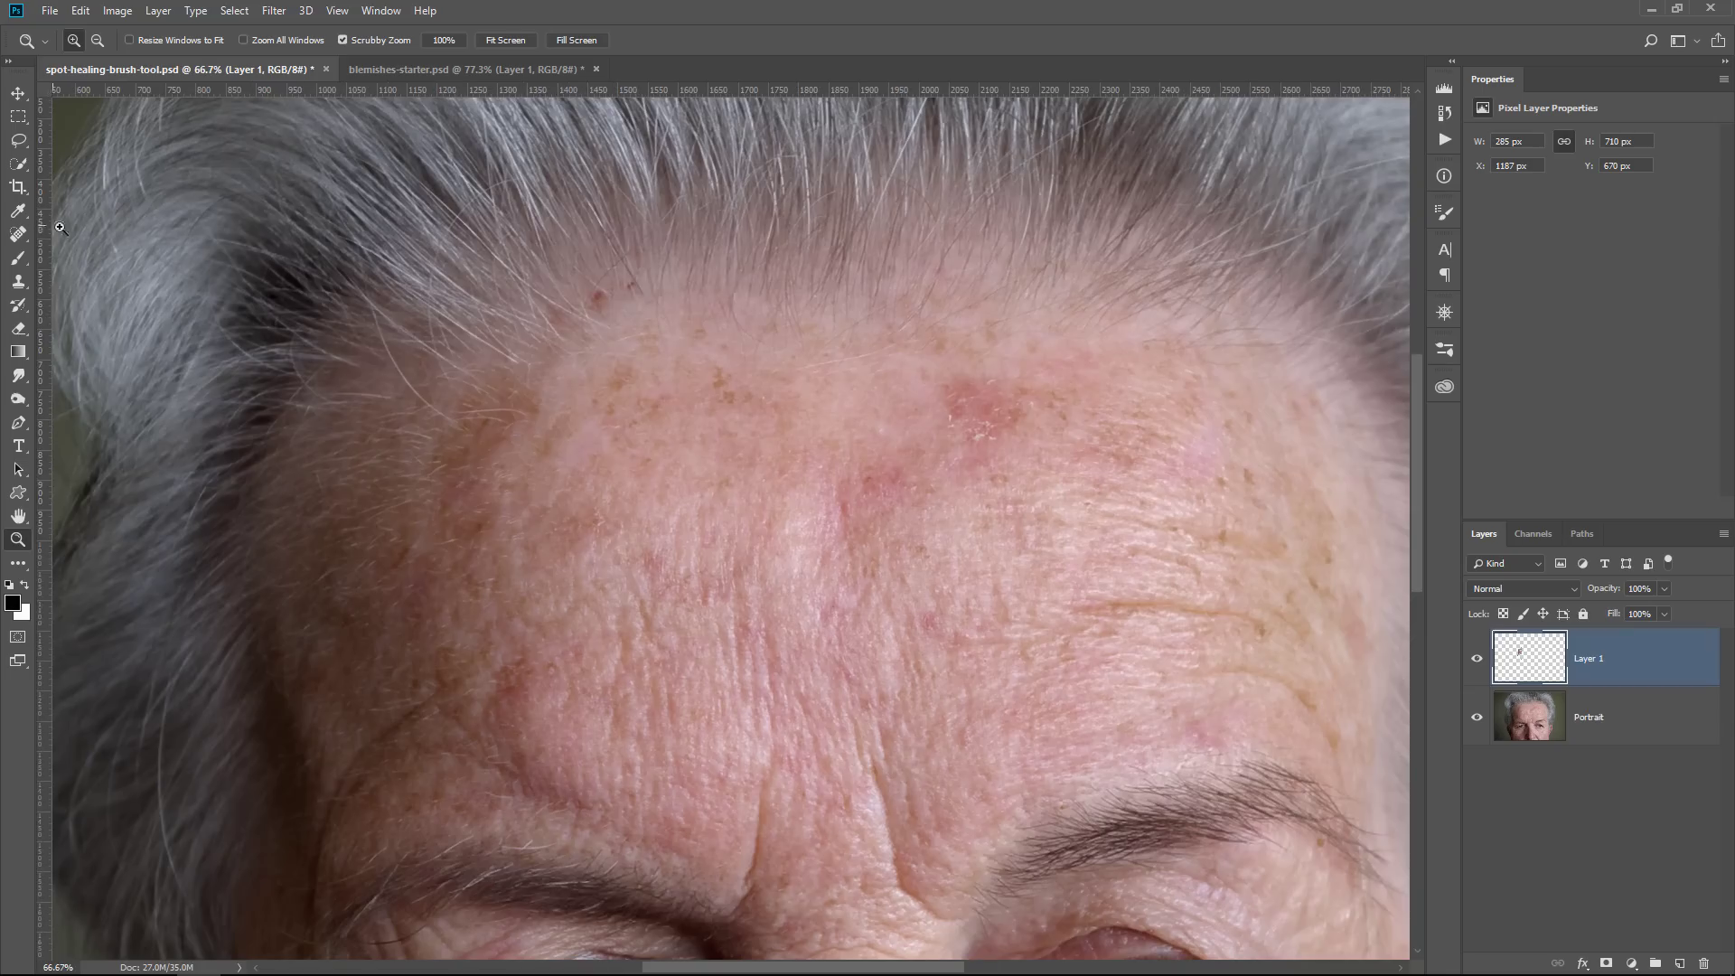
{"action": "key", "text": "j"}
{"action": "left_click", "coordinate": [600, 303]}
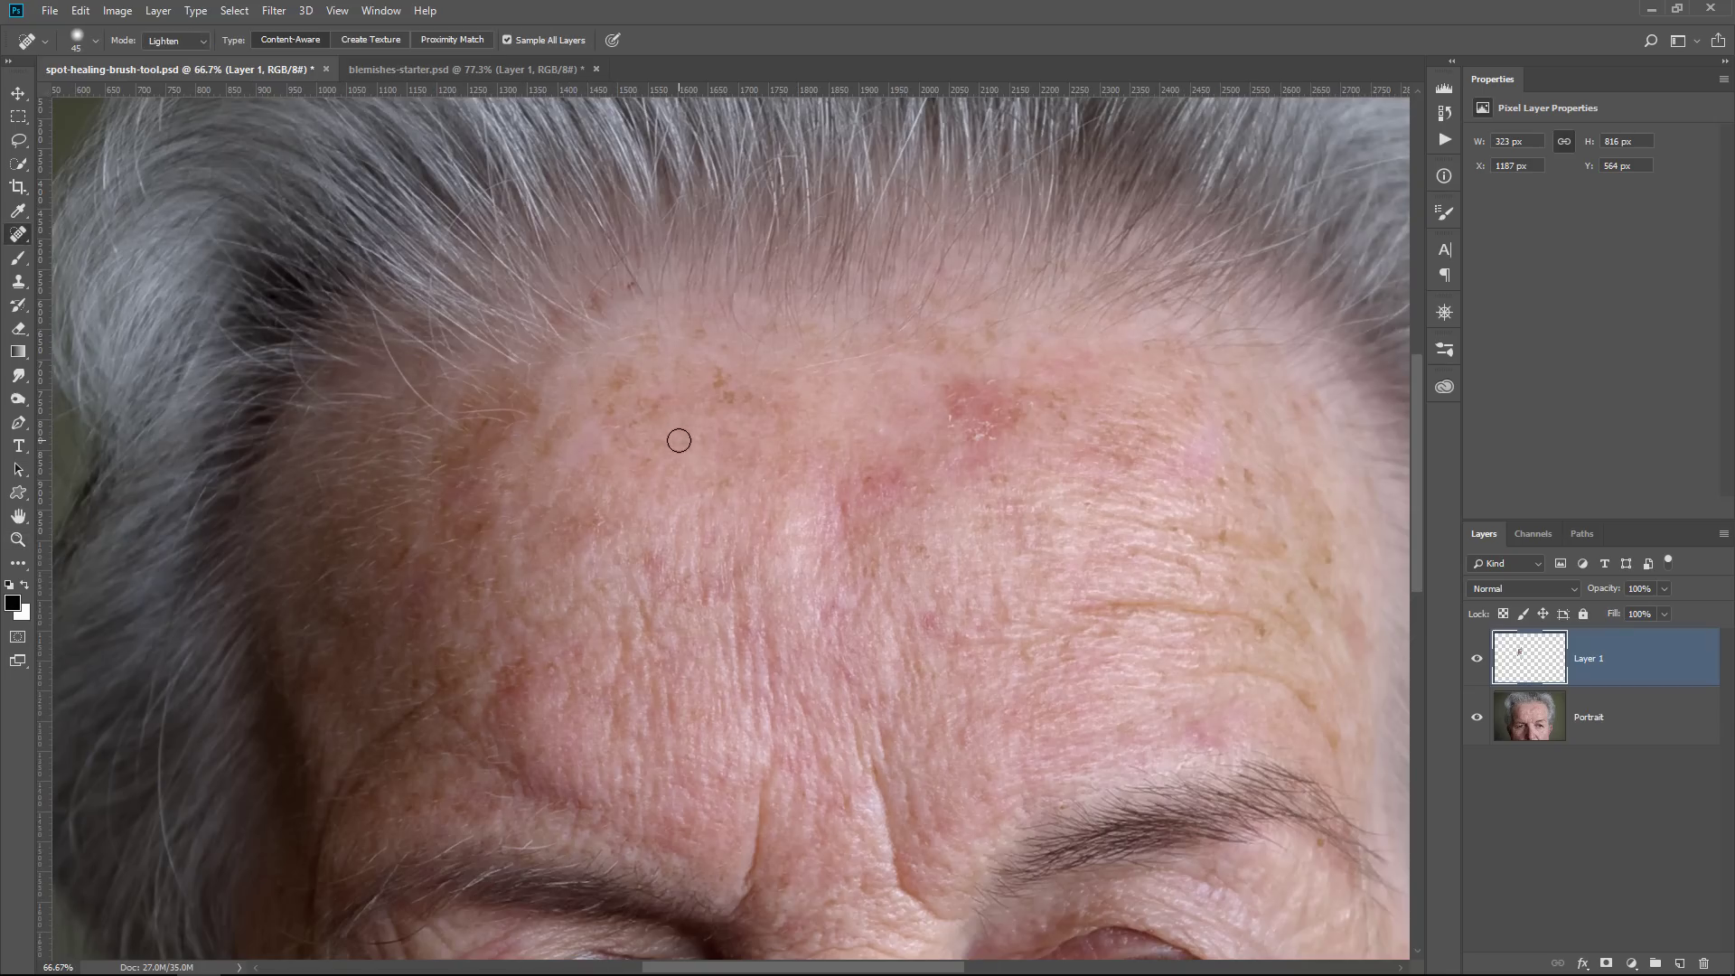
Step: Compare with Layer 1 hidden and shown, then heal the red blemish and another forehead spot
{"action": "left_click", "coordinate": [1474, 671]}
{"action": "left_click", "coordinate": [1475, 671]}
{"action": "left_click", "coordinate": [1475, 671]}
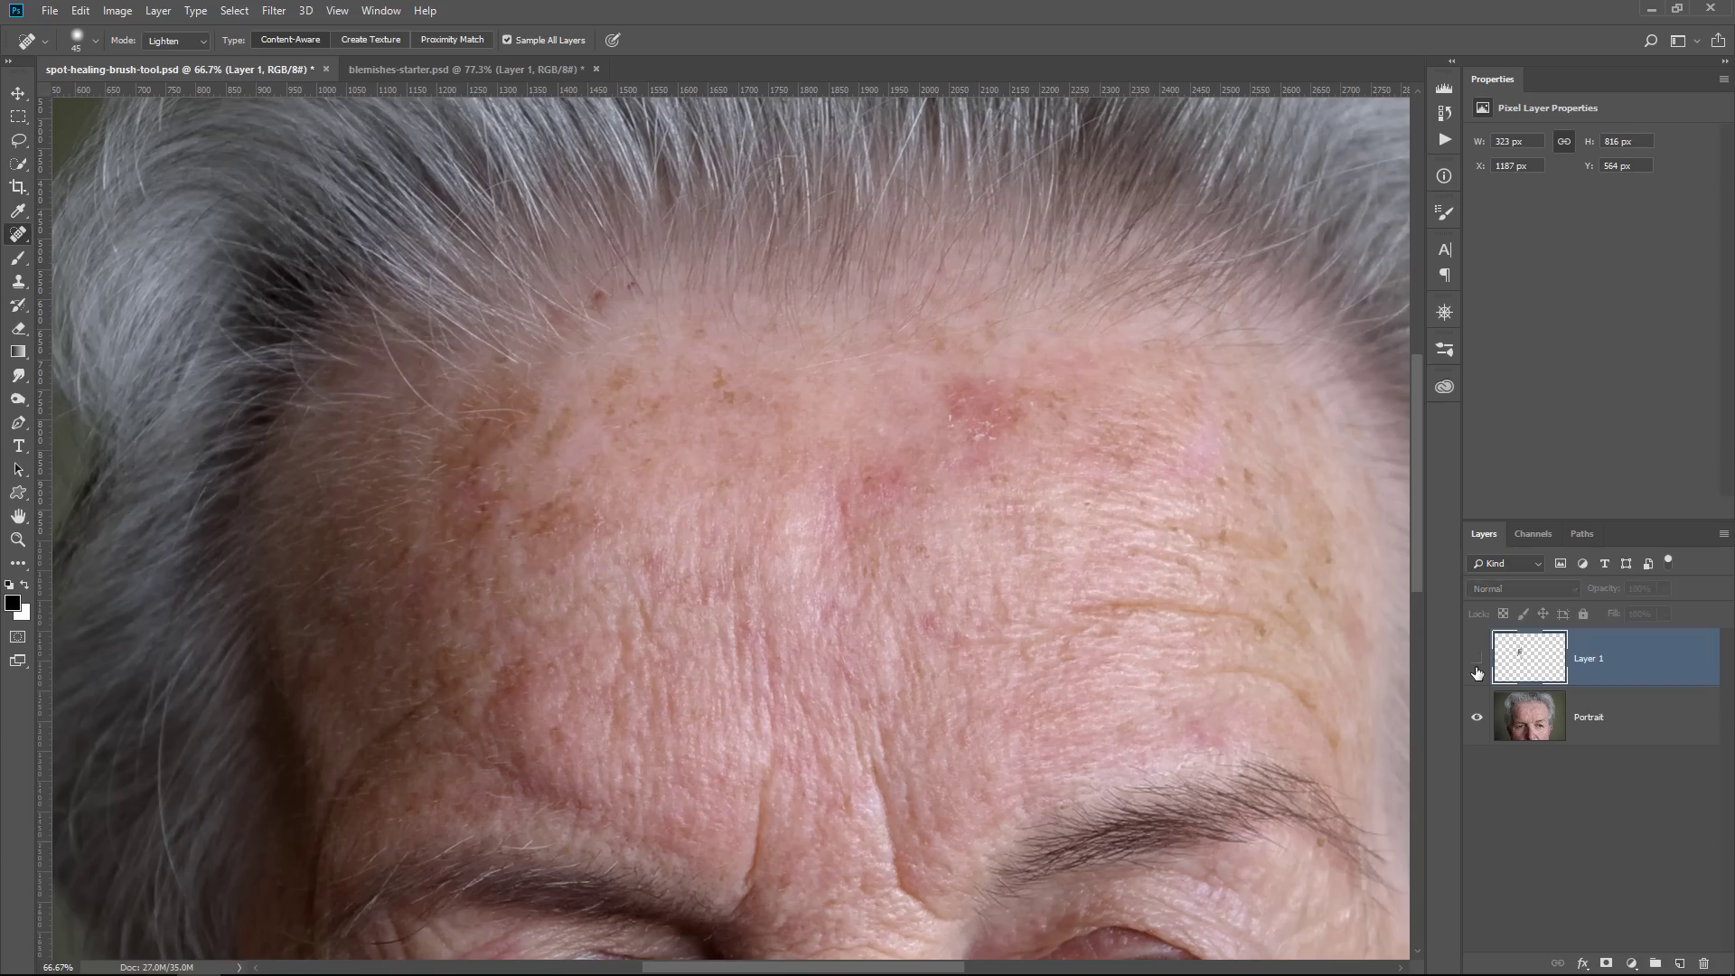
{"action": "left_click", "coordinate": [1477, 672]}
{"action": "left_click", "coordinate": [1478, 673]}
{"action": "left_click", "coordinate": [1478, 673]}
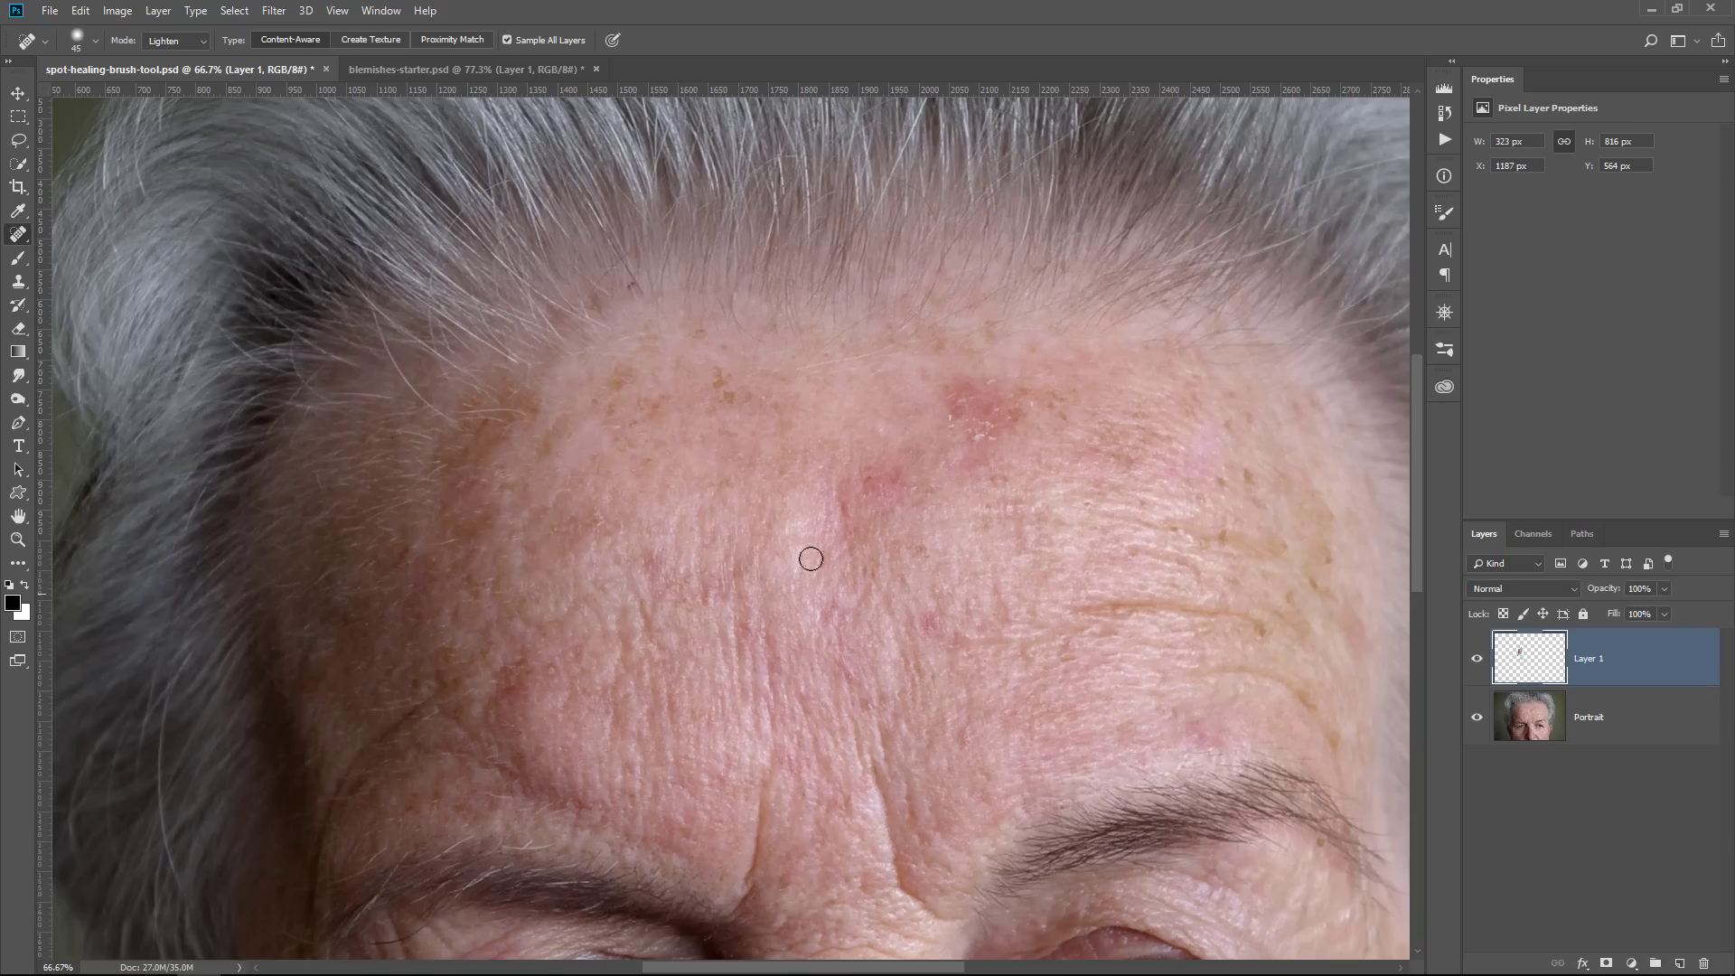
{"action": "mouse_move", "coordinate": [972, 438]}
{"action": "left_mouse_down"}
{"action": "mouse_move", "coordinate": [974, 401]}
{"action": "mouse_move", "coordinate": [1003, 431]}
{"action": "mouse_move", "coordinate": [952, 423]}
{"action": "mouse_move", "coordinate": [962, 393]}
{"action": "mouse_move", "coordinate": [1023, 409]}
{"action": "left_mouse_up"}
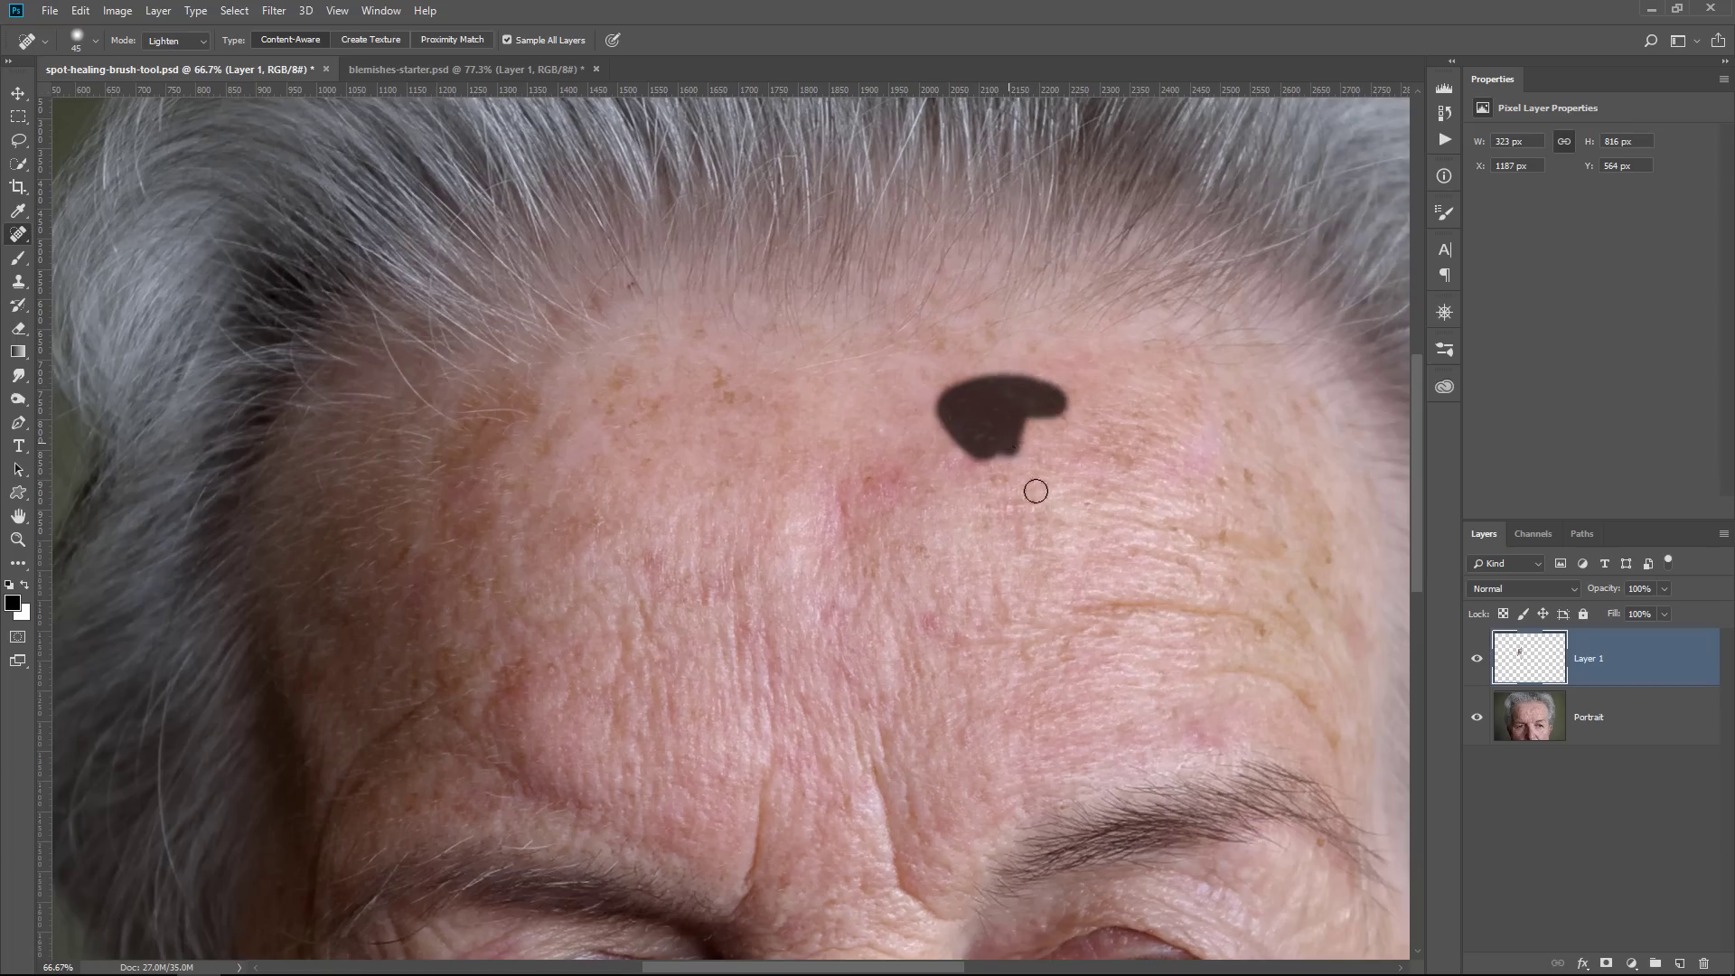
{"action": "left_click", "coordinate": [958, 387]}
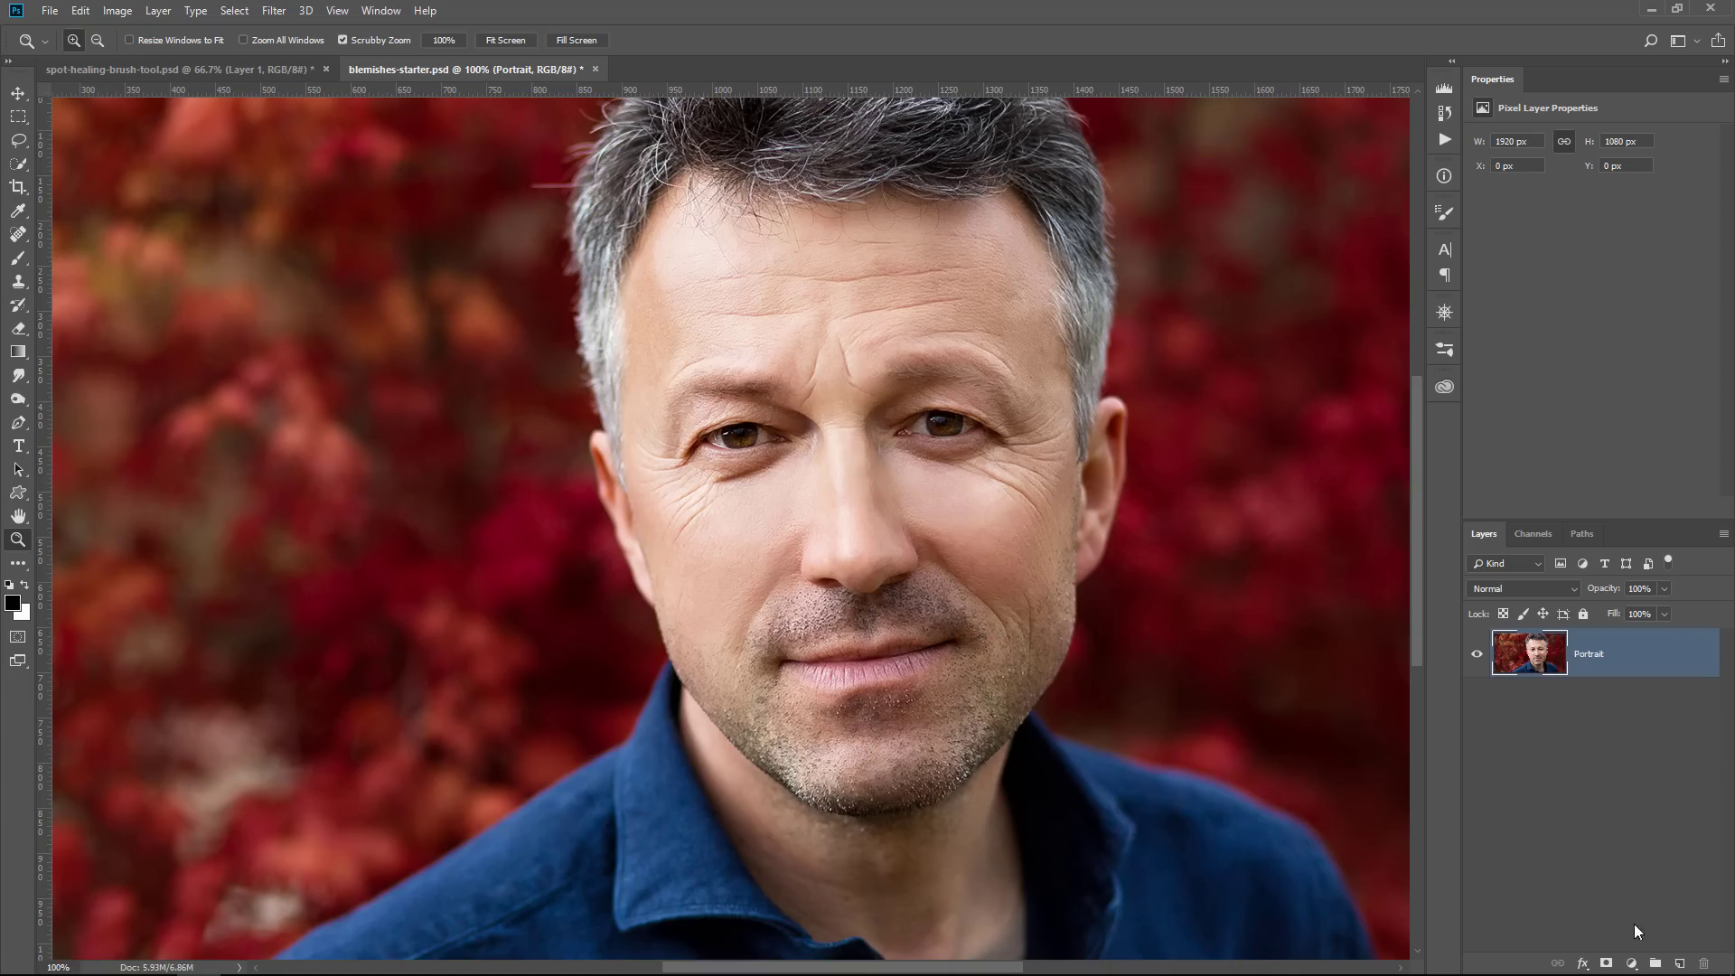
Step: Add a Black & White adjustment layer with Reds at -77 and Yellows at 218
{"action": "left_click", "coordinate": [1632, 961]}
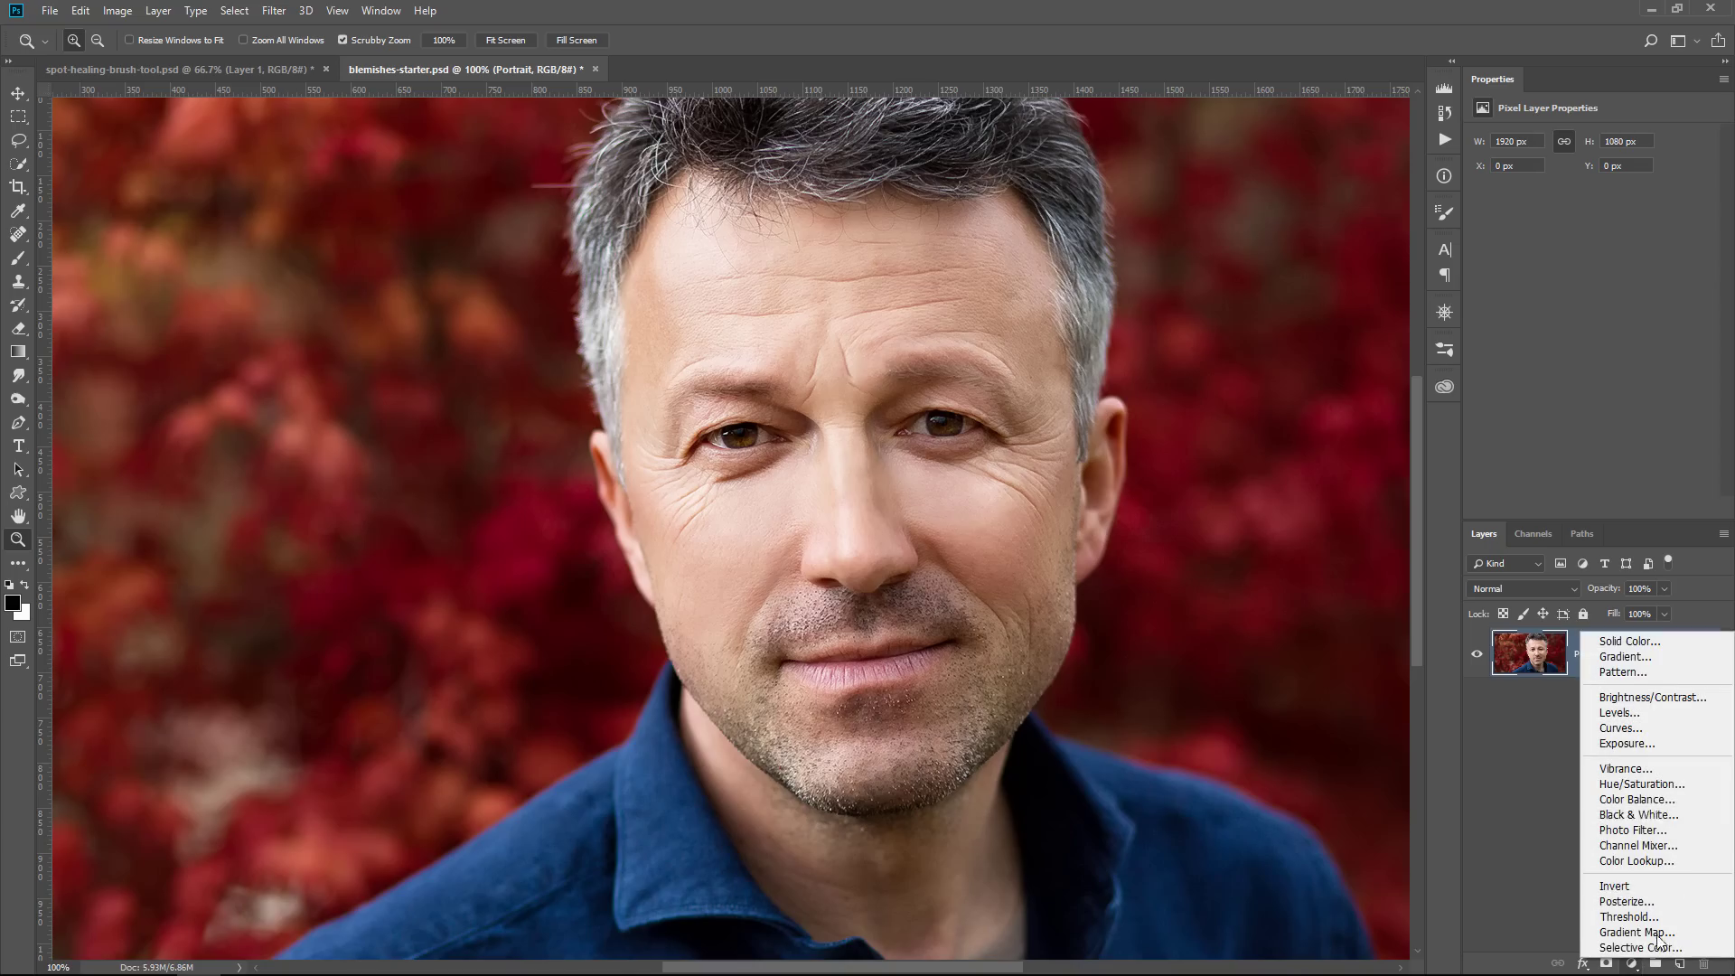
{"action": "left_click", "coordinate": [1667, 816]}
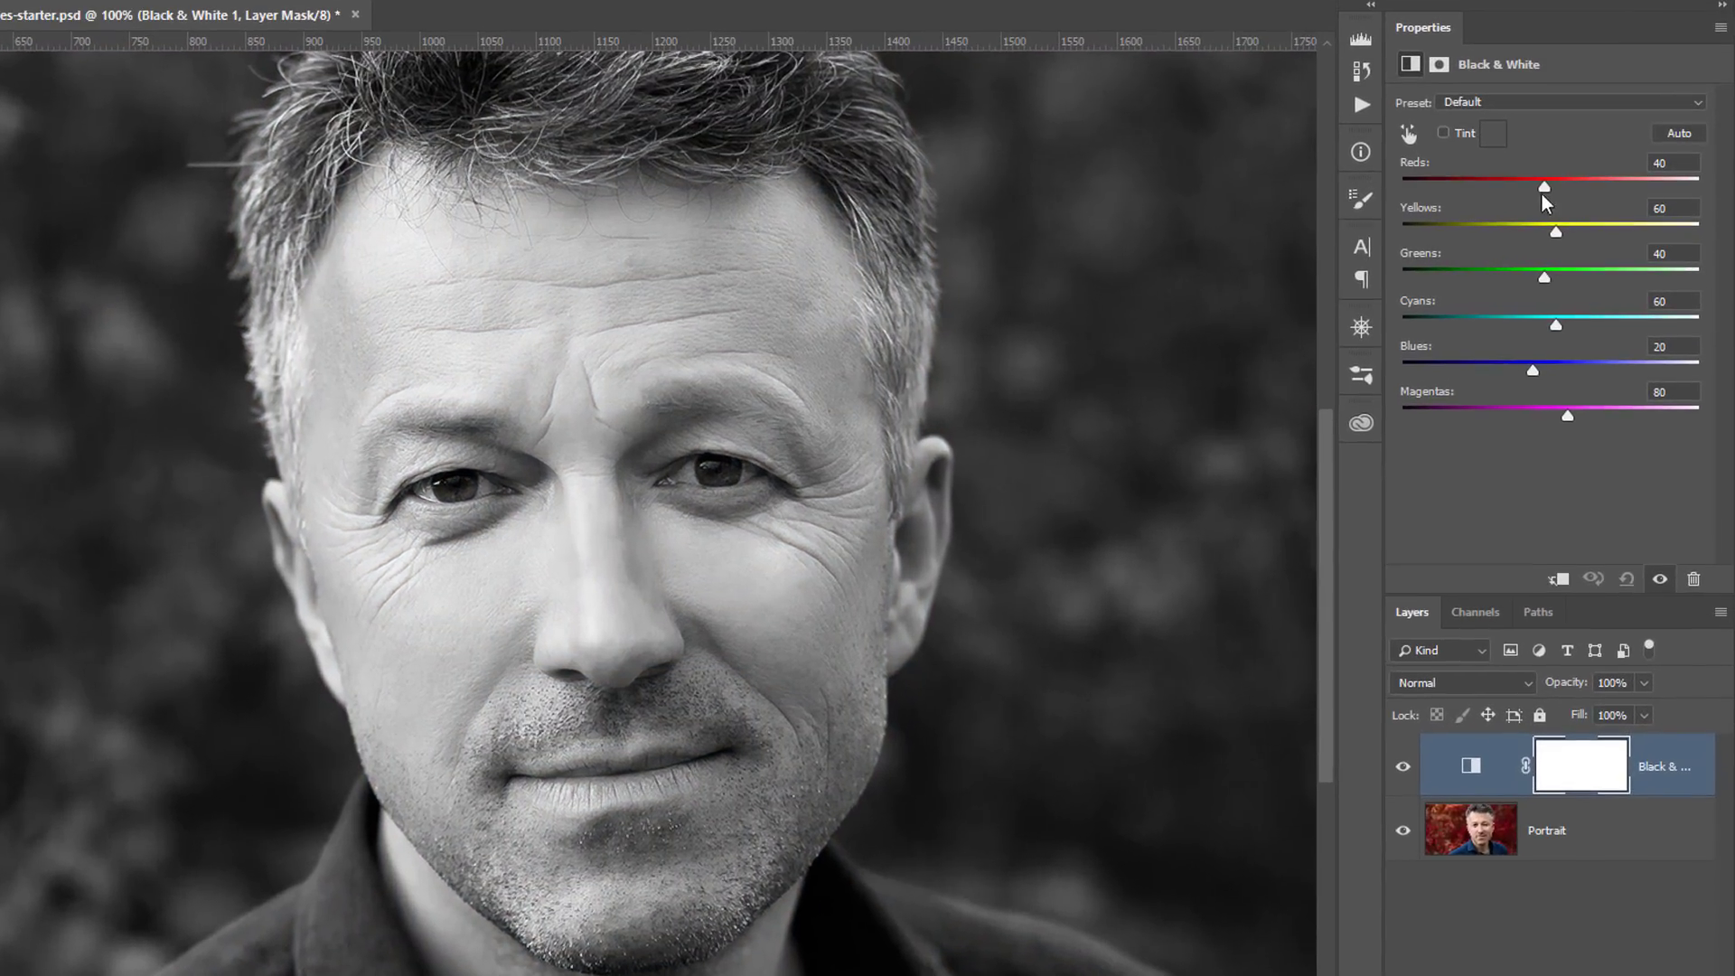
{"action": "left_click_drag", "start_coordinate": [1543, 181], "coordinate": [1430, 185]}
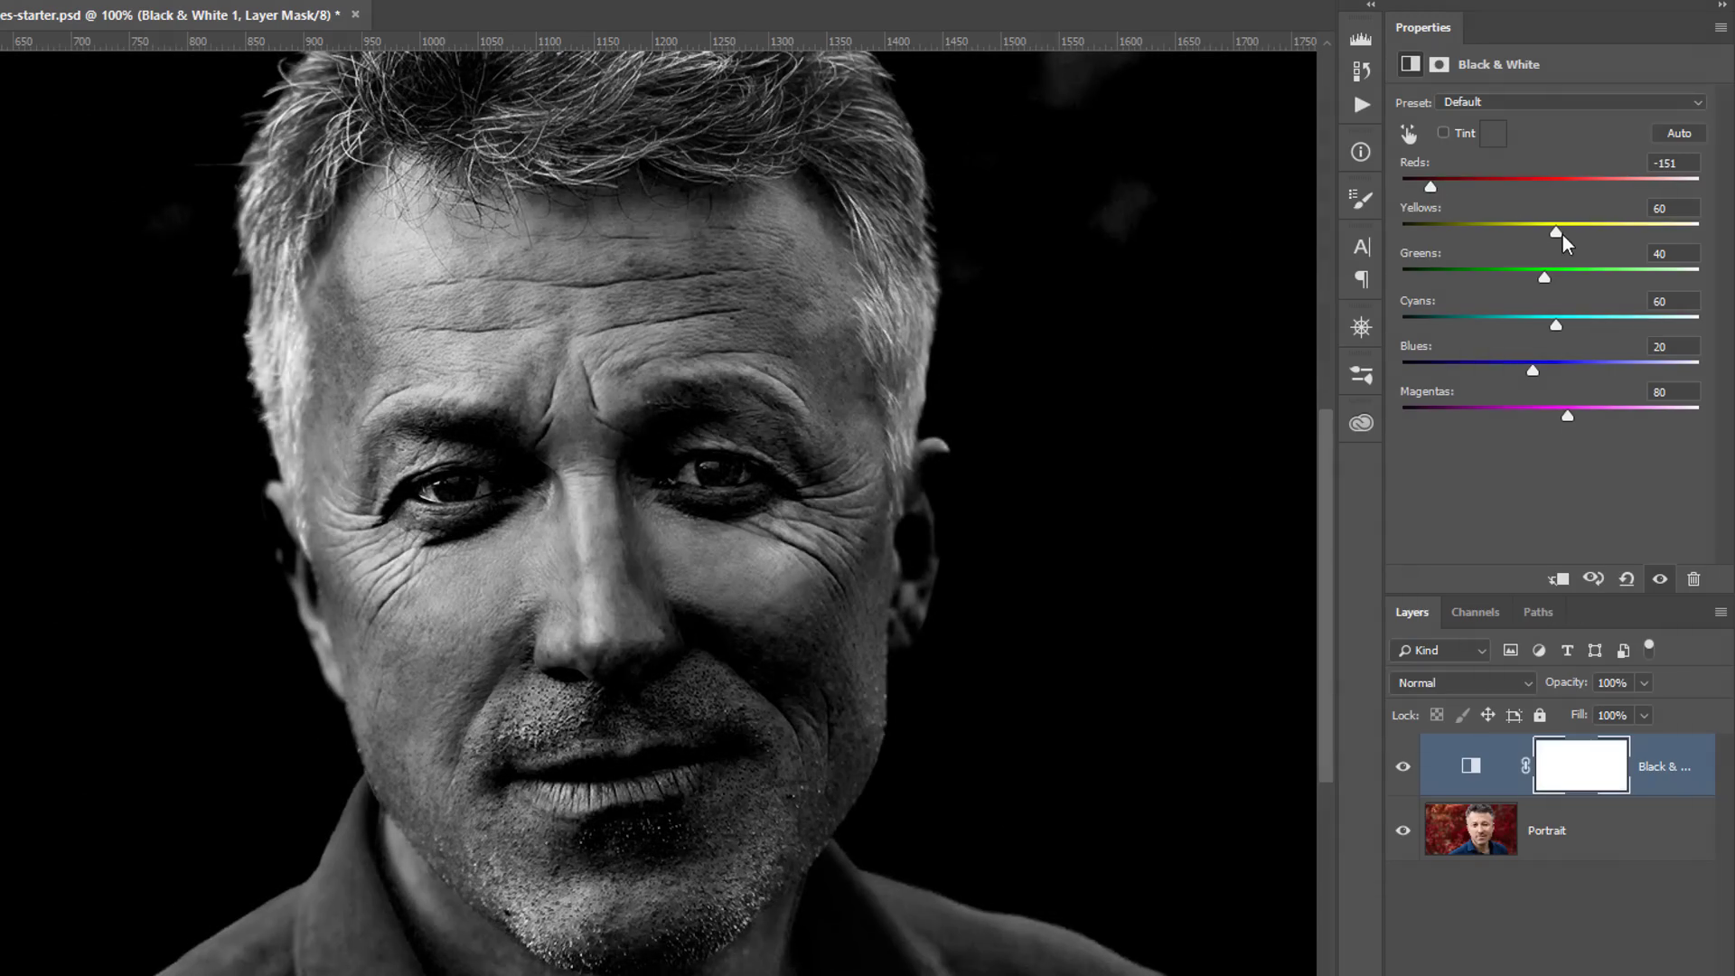
{"action": "left_click_drag", "start_coordinate": [1556, 232], "coordinate": [1650, 234]}
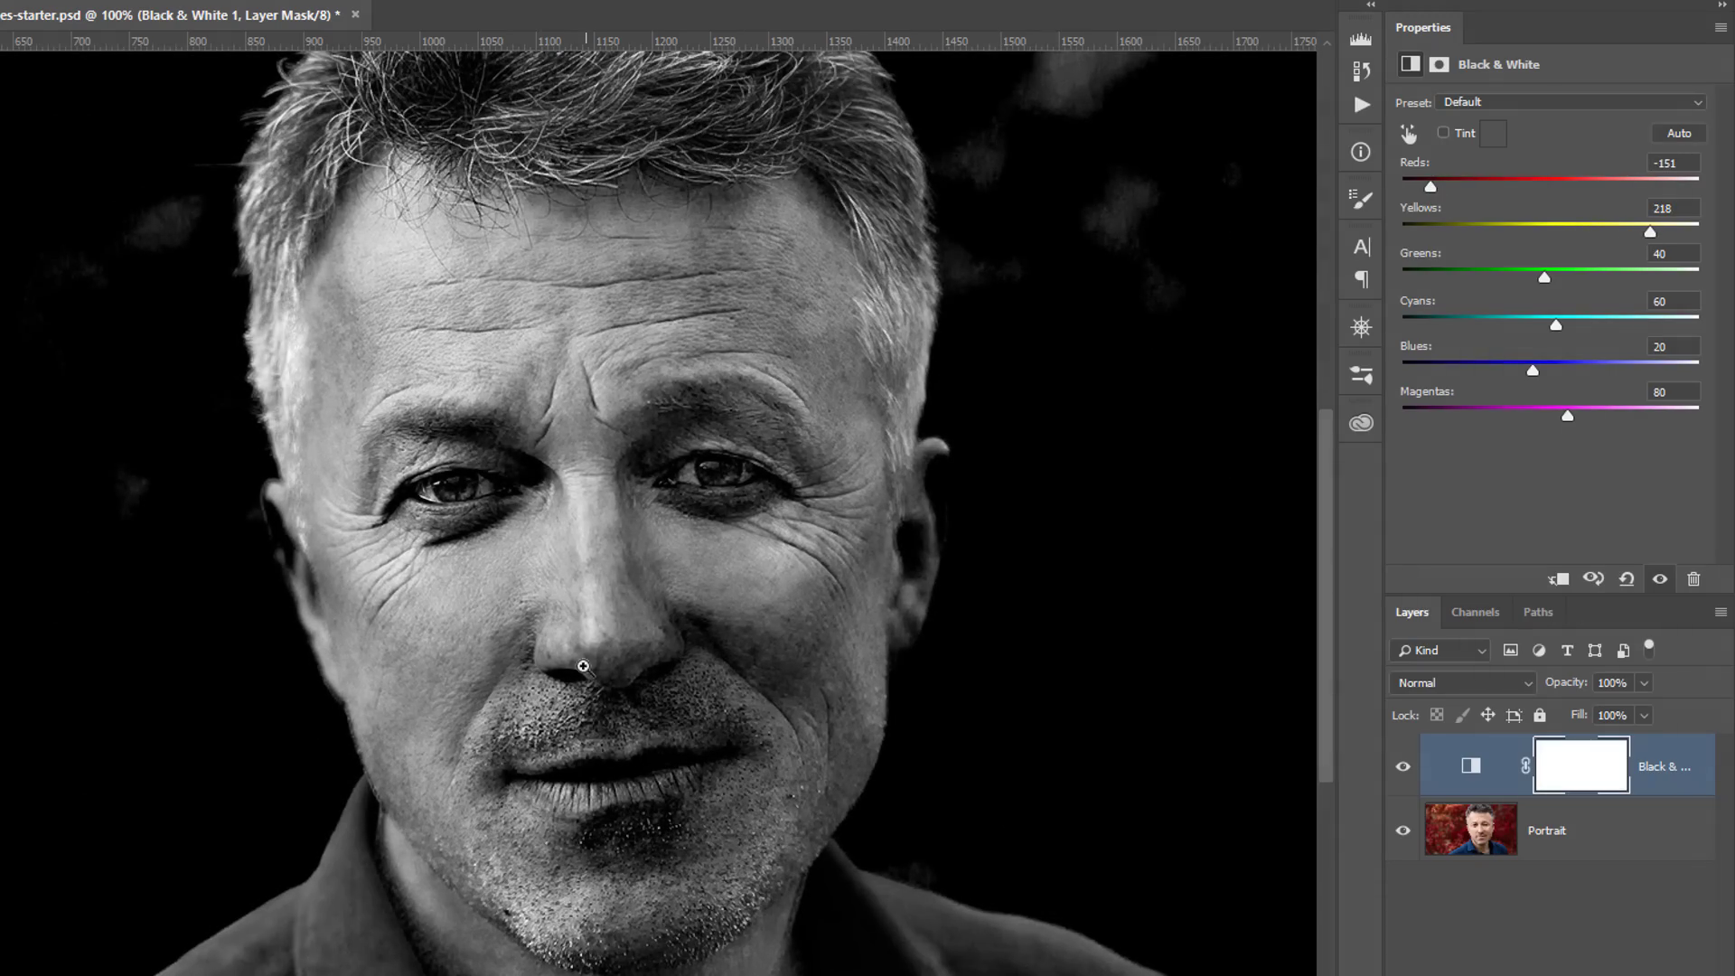
{"action": "left_click_drag", "start_coordinate": [1433, 184], "coordinate": [1476, 194]}
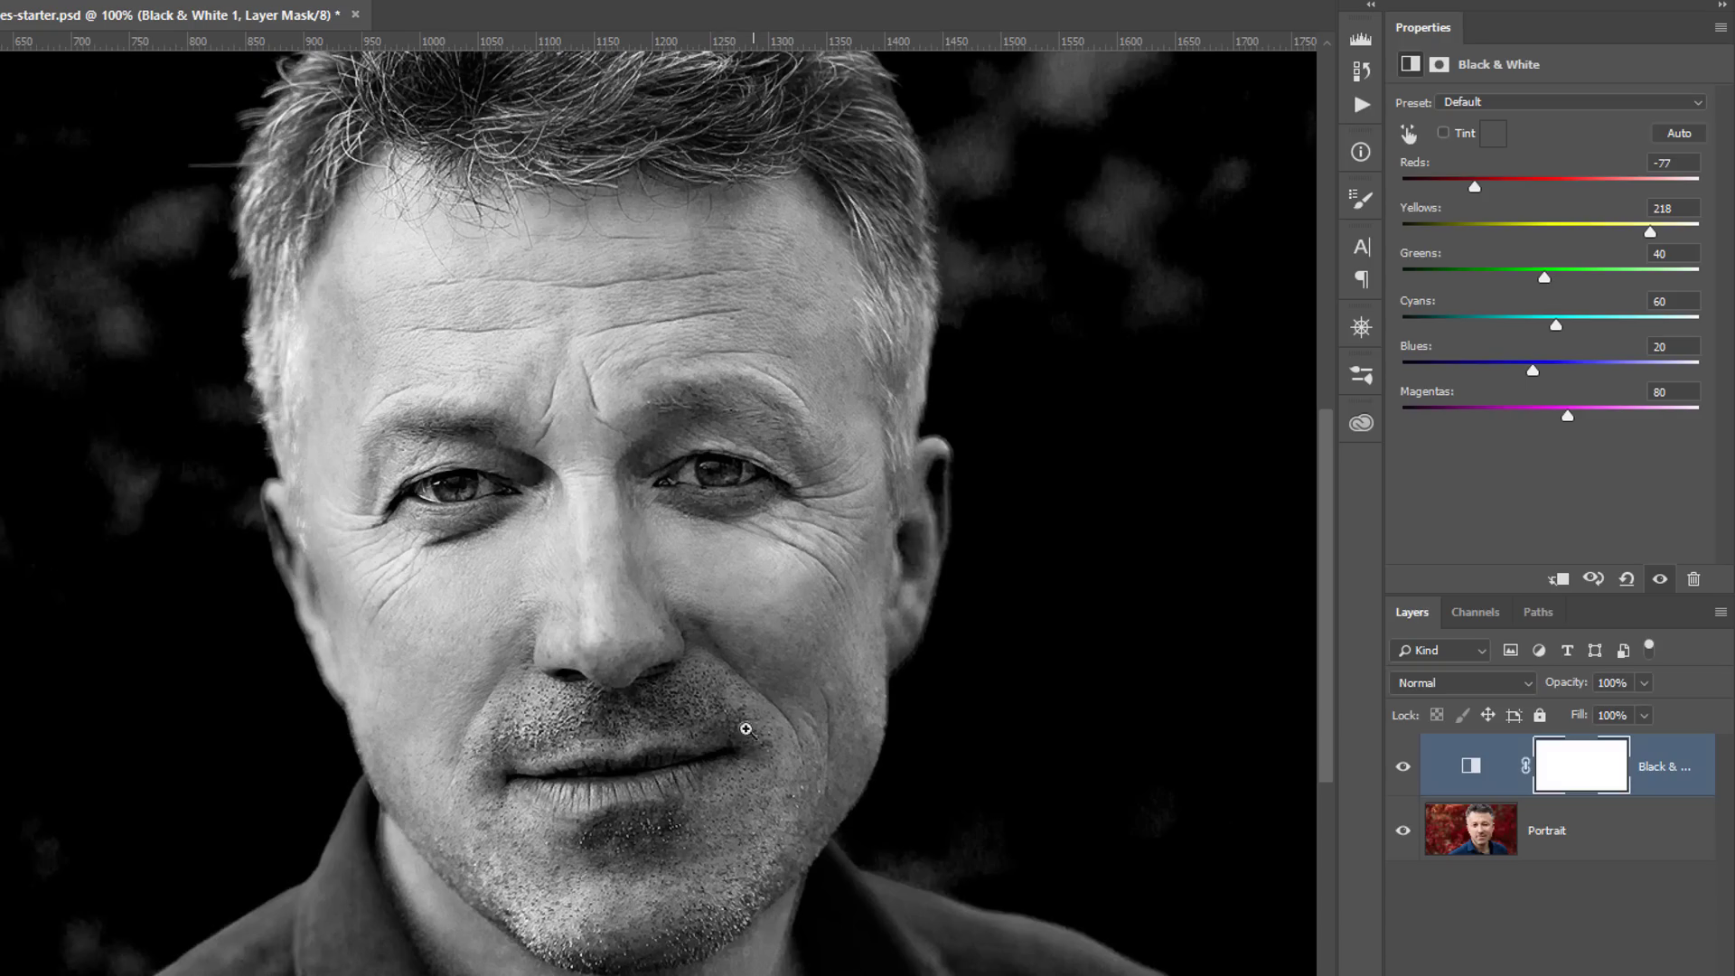
Step: Zoom to 200% beside the nose, toggle the Black & White check off and on, and select Portrait
{"action": "left_click", "coordinate": [724, 639]}
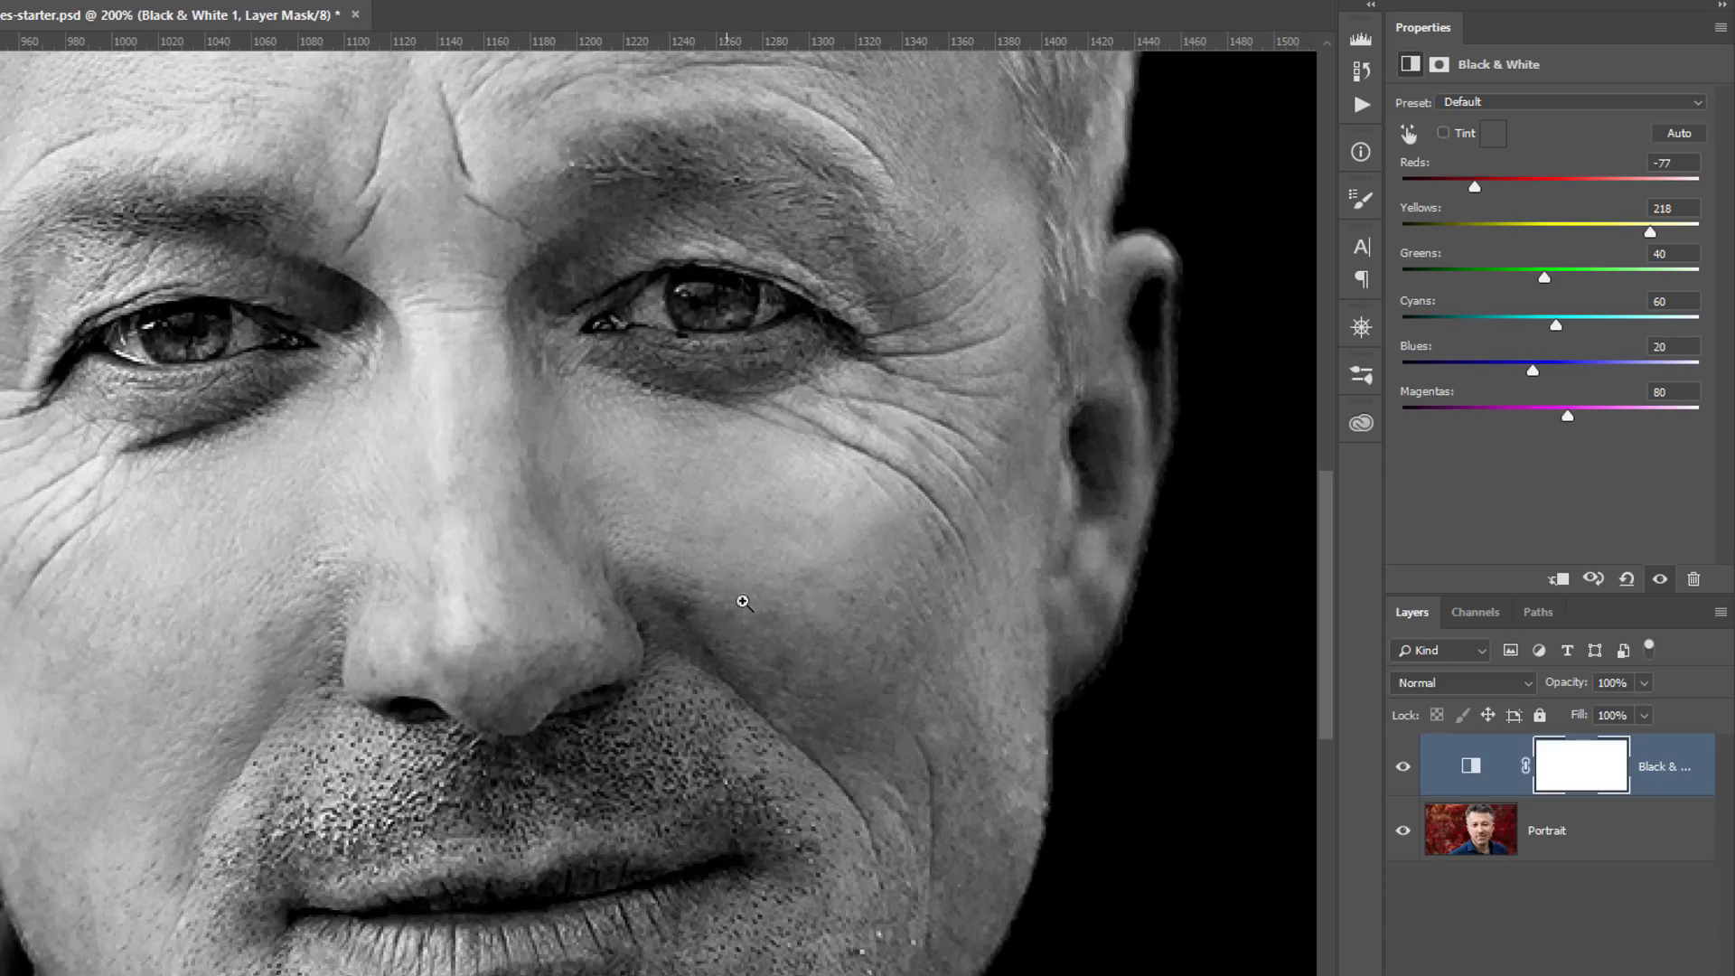
{"action": "left_click", "coordinate": [1403, 767]}
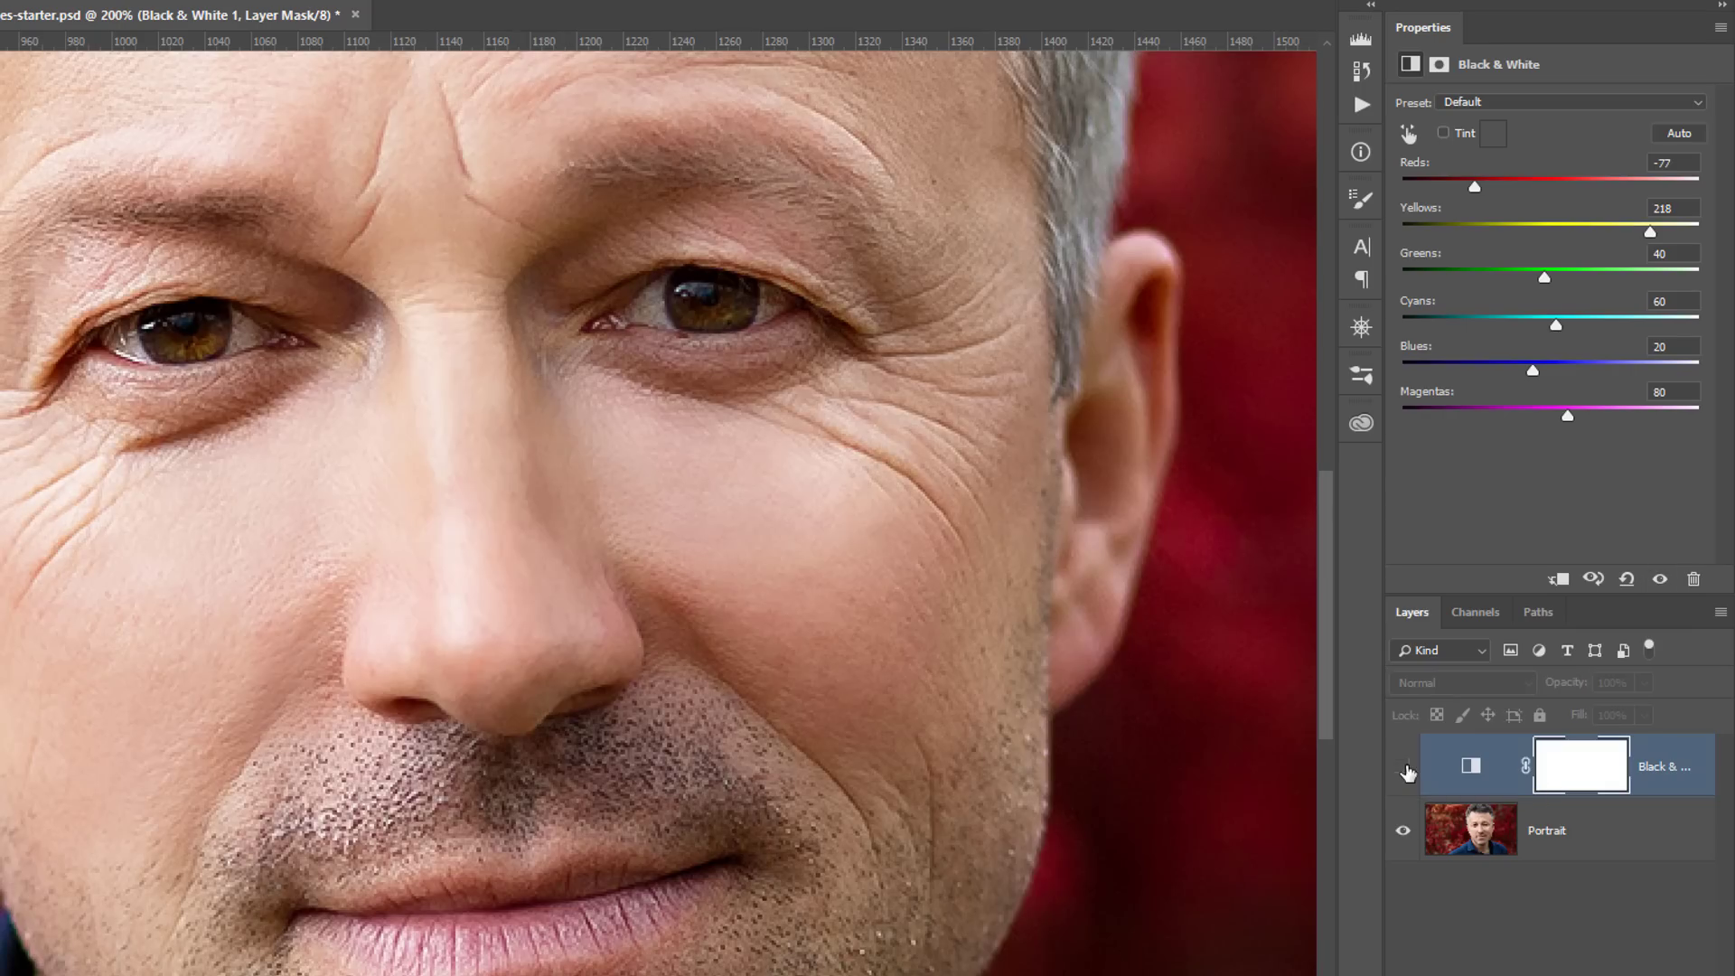
{"action": "left_click", "coordinate": [1403, 767]}
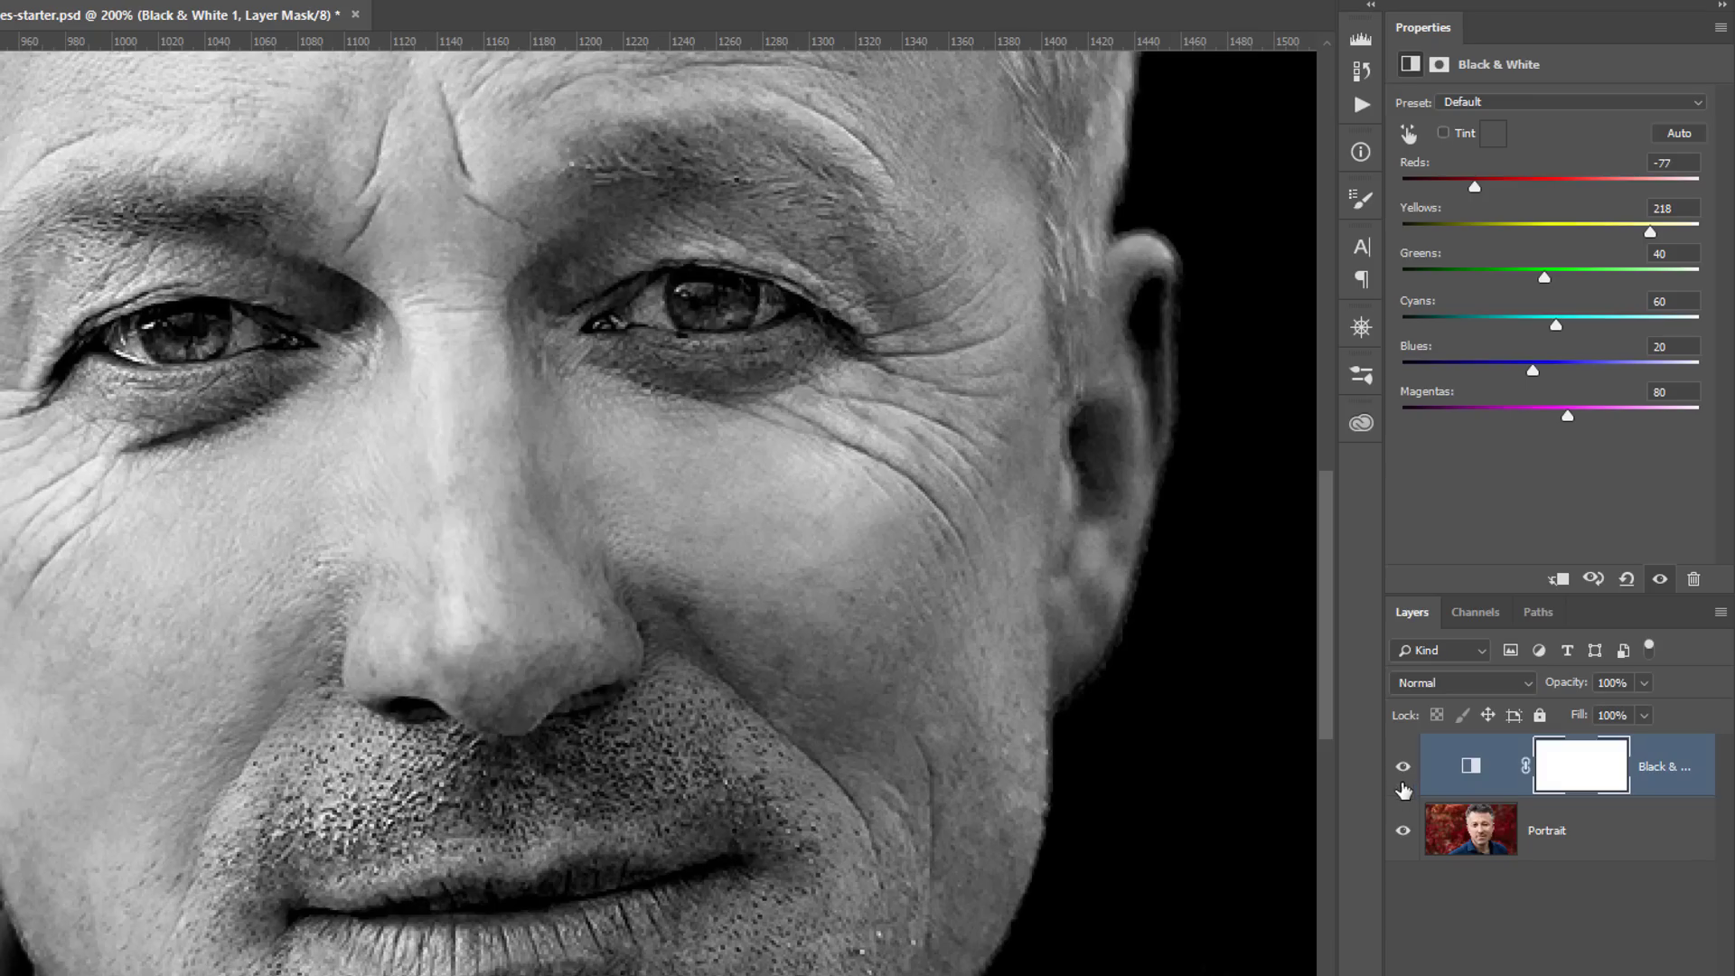
{"action": "left_click", "coordinate": [1491, 845]}
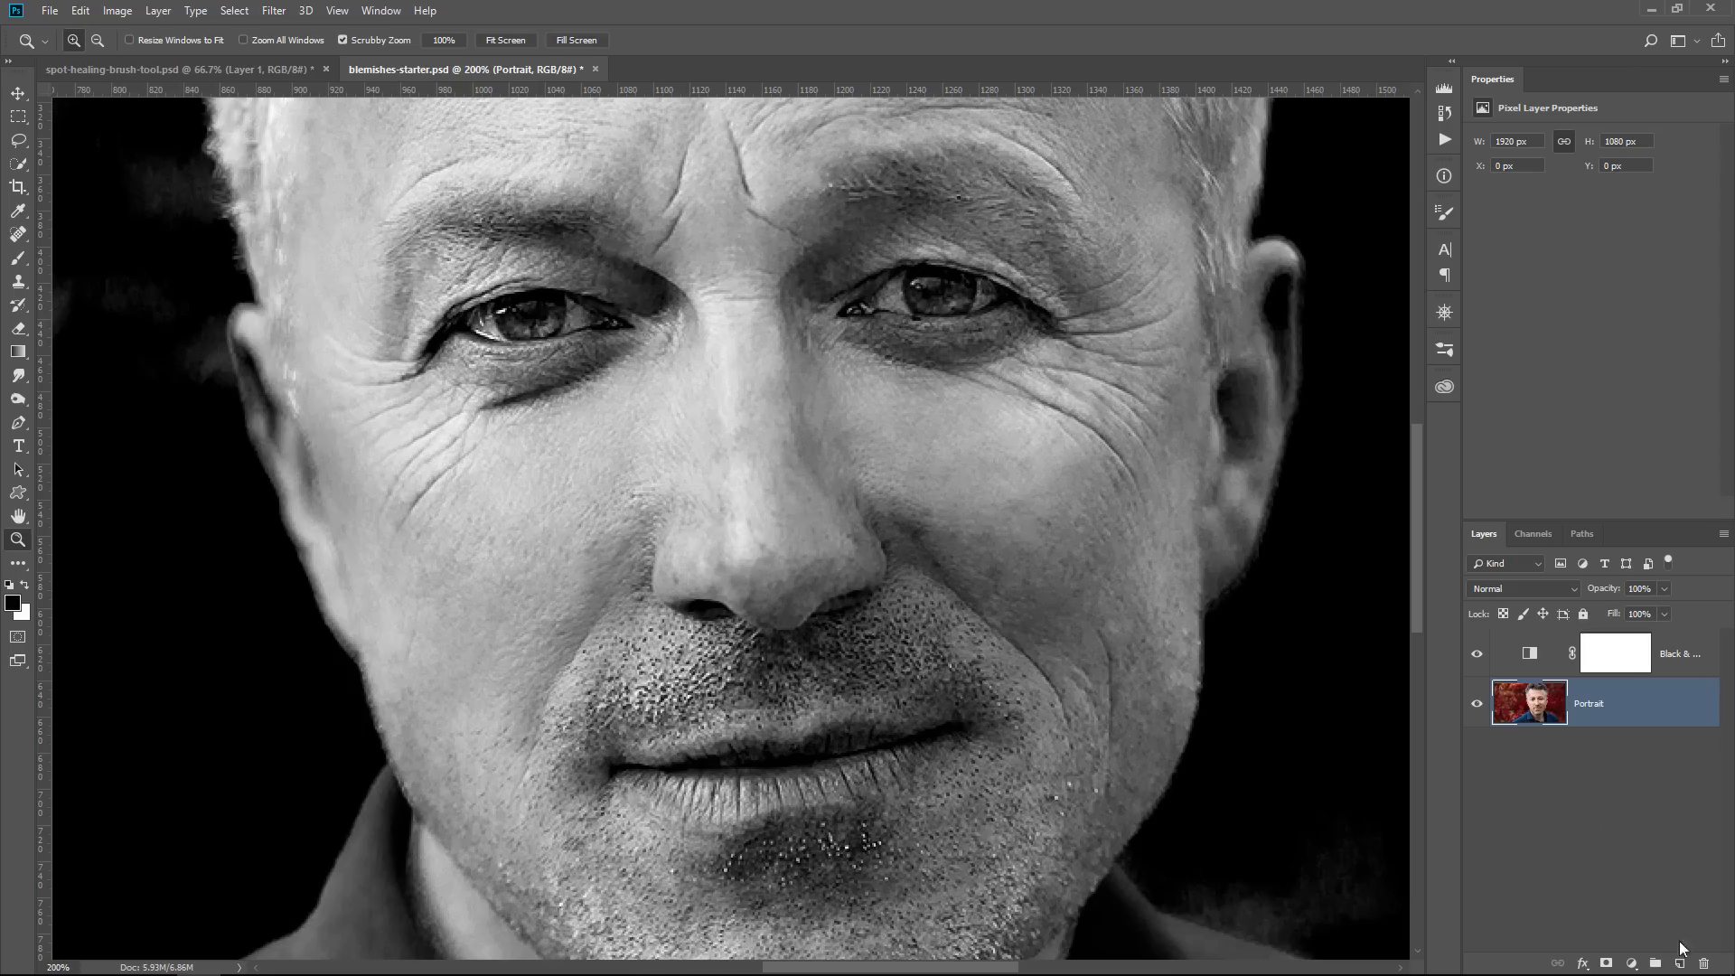
Step: Add a new empty layer above Portrait and spot-heal the dark blotch beside the nostril
{"action": "left_click", "coordinate": [1678, 963]}
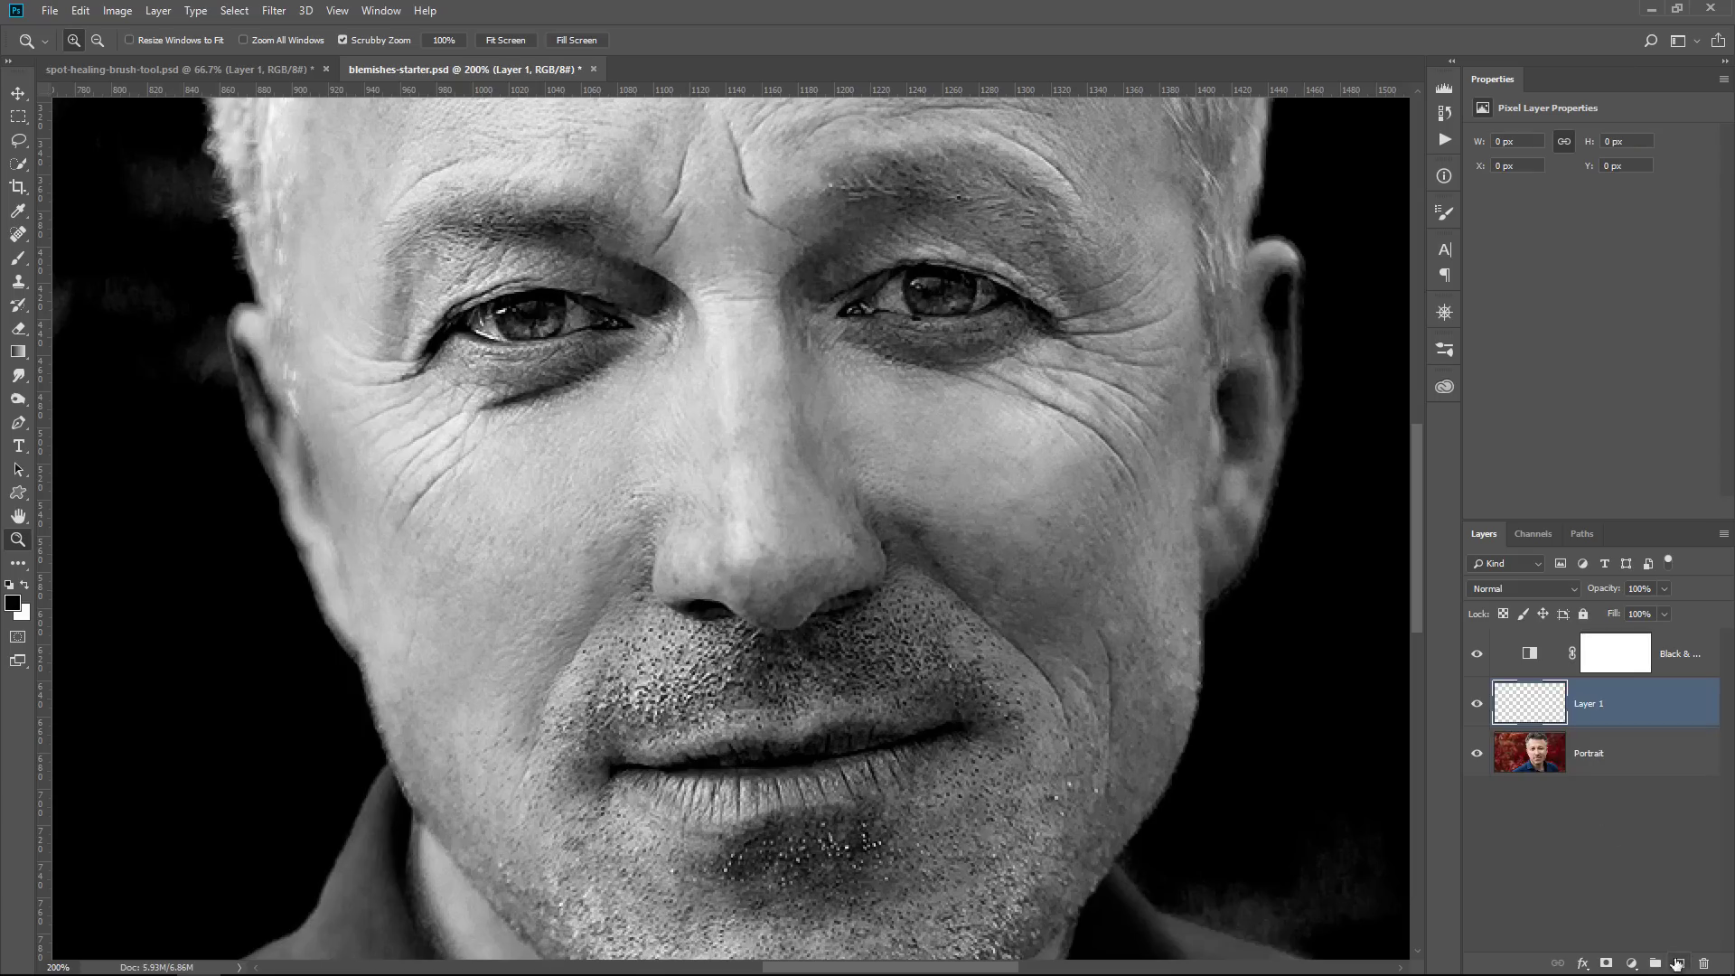
{"action": "left_click", "coordinate": [18, 234]}
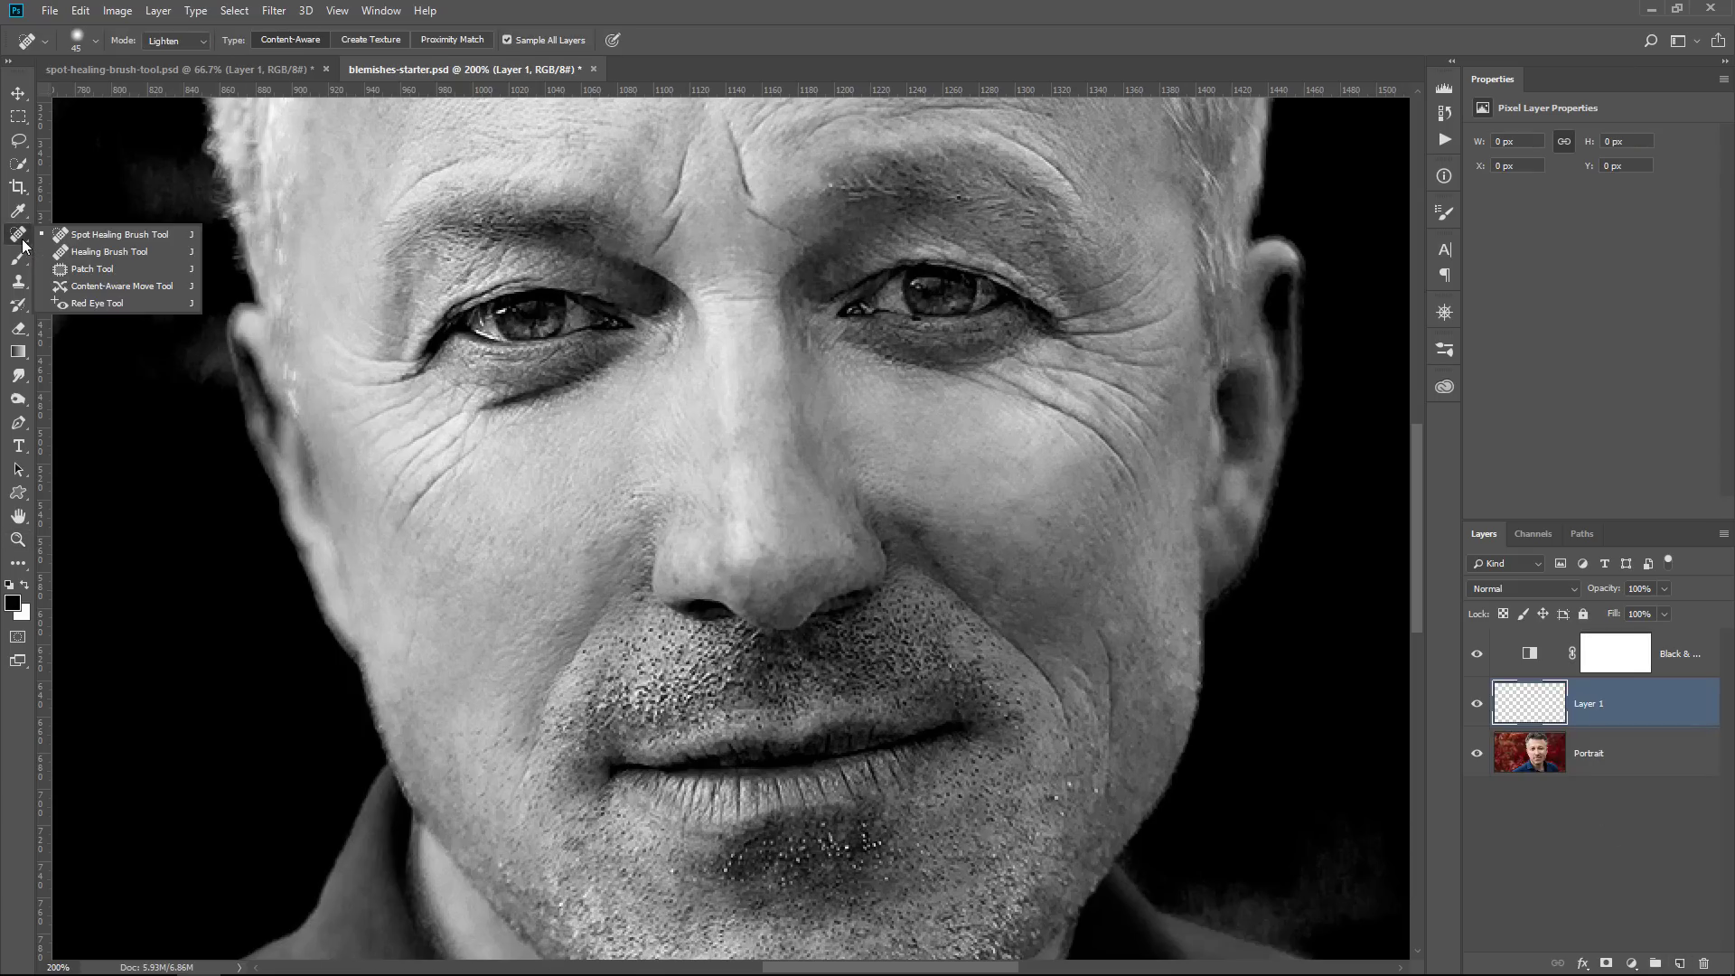
{"action": "left_click", "coordinate": [89, 236]}
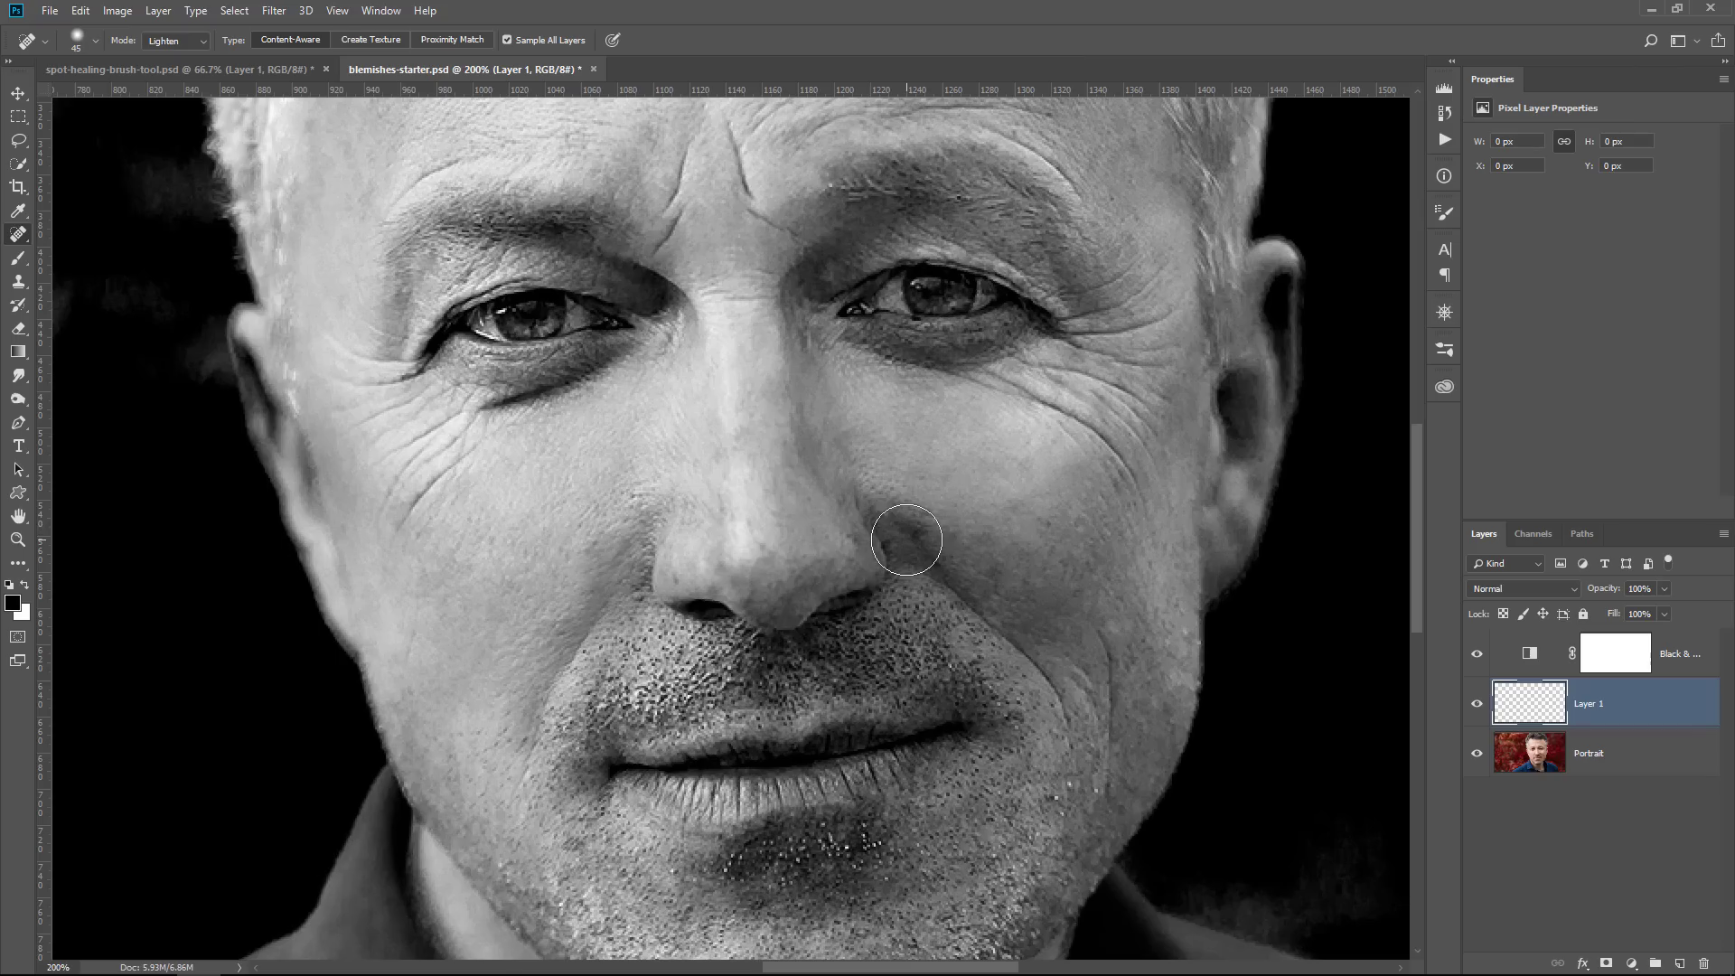
{"action": "left_click", "coordinate": [907, 539]}
Step: Keep the healing mode at Lighten, shrink the brush to size 10, and heal two cheek spots
{"action": "left_click", "coordinate": [184, 43]}
{"action": "left_click", "coordinate": [172, 139]}
{"action": "key", "text": "bracketleft"}
{"action": "key", "text": "bracketleft"}
{"action": "key", "text": "bracketleft"}
{"action": "left_click", "coordinate": [918, 522]}
{"action": "left_click", "coordinate": [923, 481]}
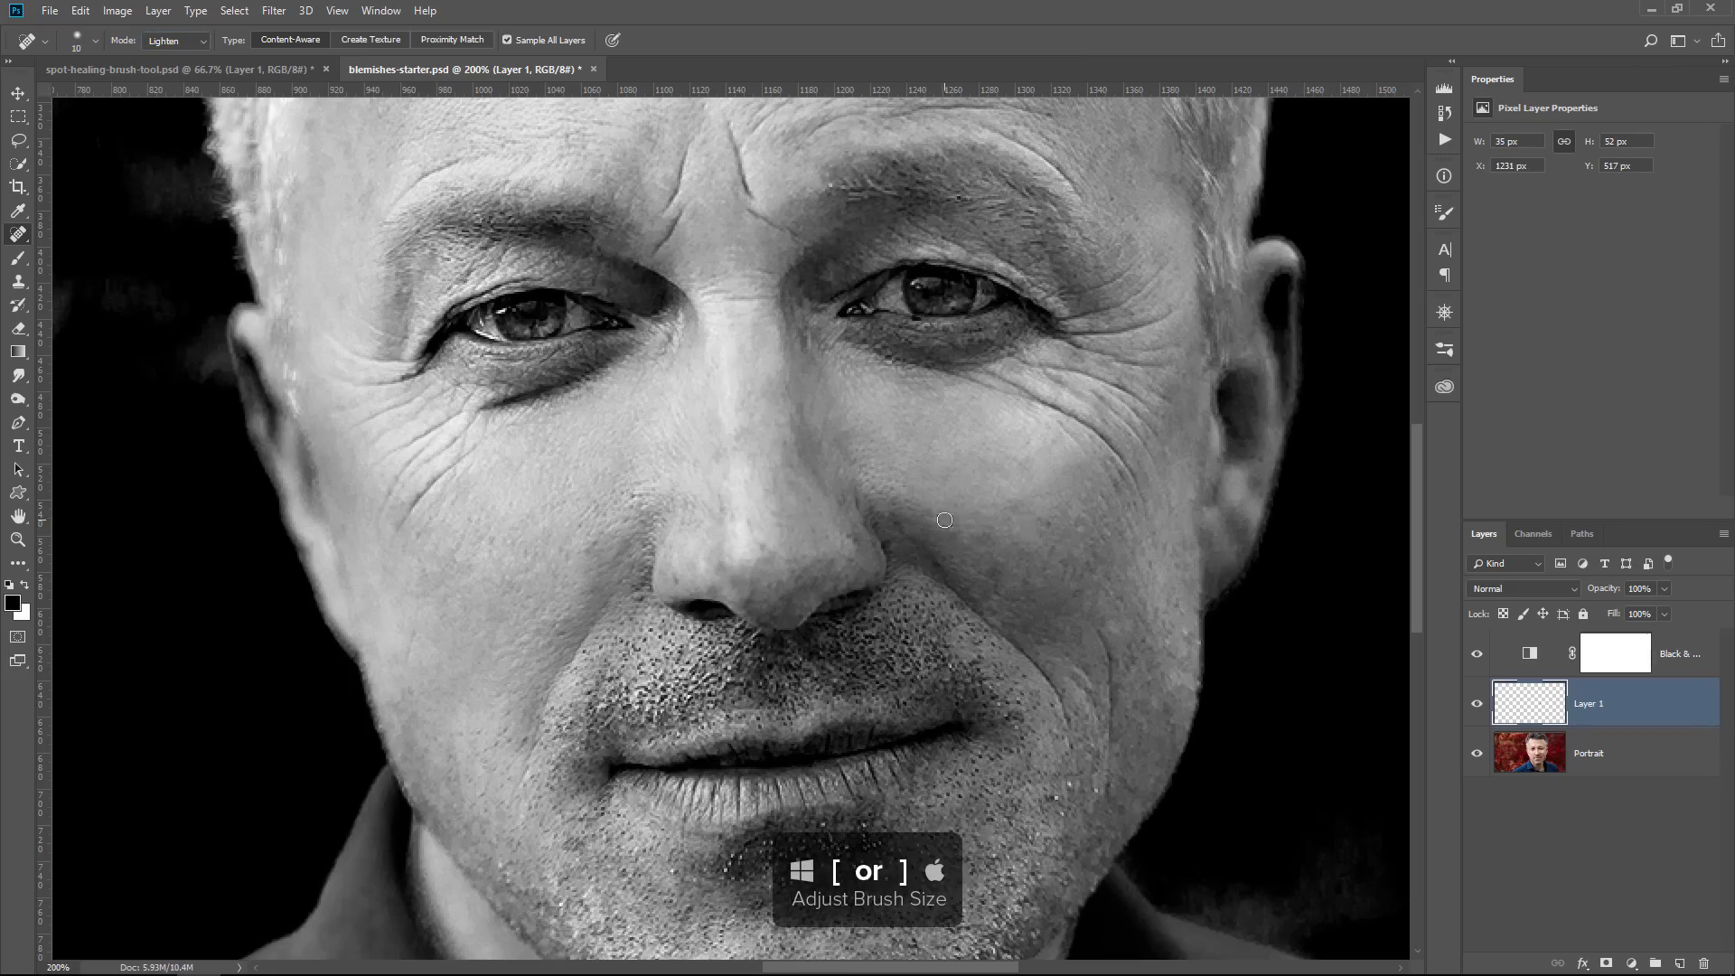
Step: Heal the lines on the cheek, nose and nose bridge, plus the spots by the left nostril
{"action": "left_click_drag", "start_coordinate": [997, 554], "coordinate": [995, 592]}
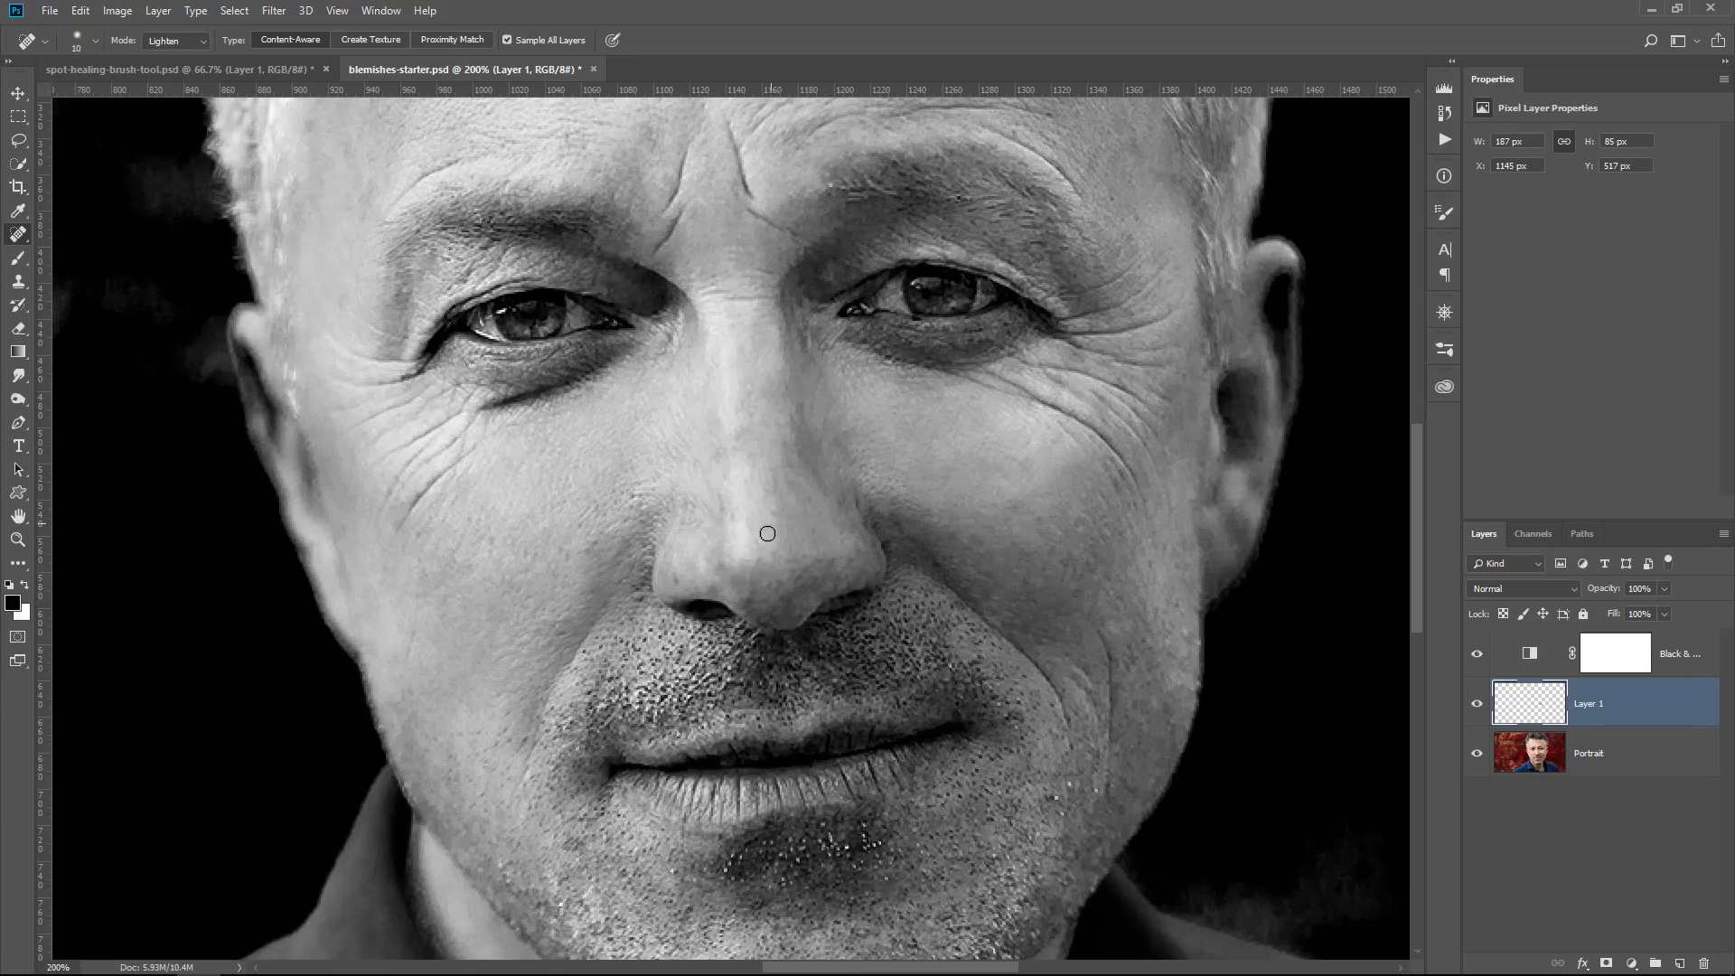
{"action": "left_click_drag", "start_coordinate": [775, 535], "coordinate": [775, 484]}
{"action": "mouse_move", "coordinate": [810, 495]}
{"action": "left_mouse_down"}
{"action": "mouse_move", "coordinate": [819, 560]}
{"action": "mouse_move", "coordinate": [721, 578]}
{"action": "left_mouse_up"}
{"action": "left_click", "coordinate": [682, 576]}
{"action": "left_click_drag", "start_coordinate": [895, 502], "coordinate": [895, 515]}
{"action": "left_click_drag", "start_coordinate": [742, 429], "coordinate": [755, 417]}
Step: Hide the Black & White check and toggle the healing layer to compare before and after in colour
{"action": "left_click", "coordinate": [1476, 654]}
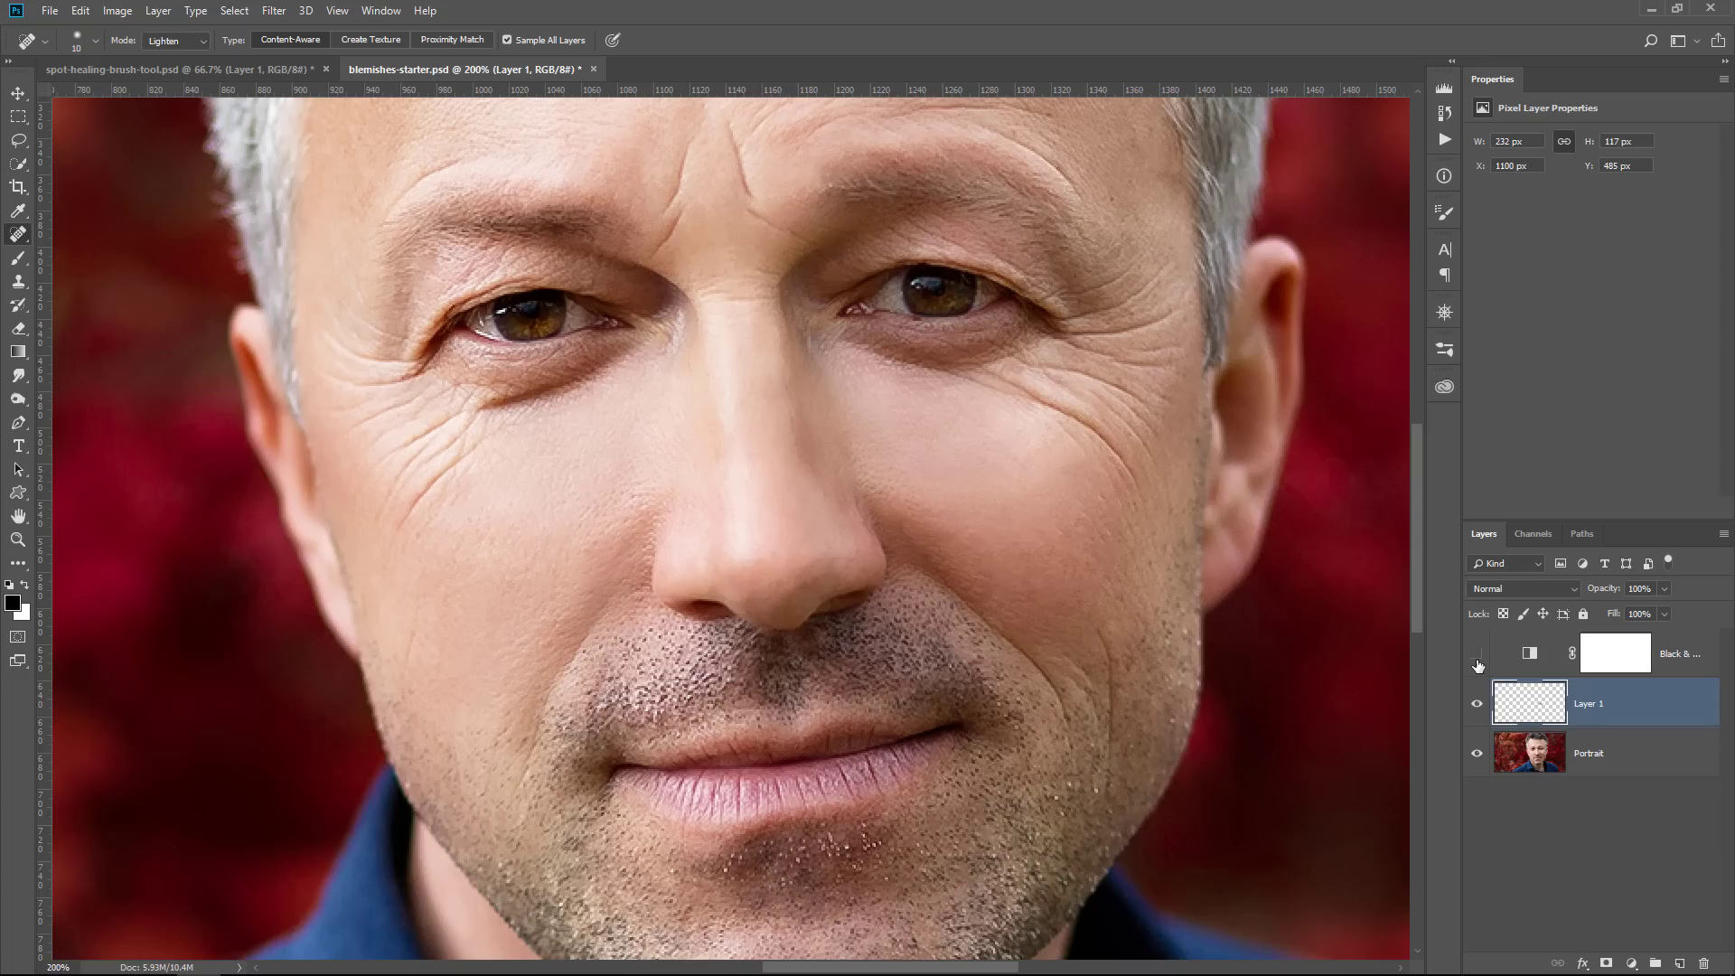
{"action": "left_click", "coordinate": [1482, 709]}
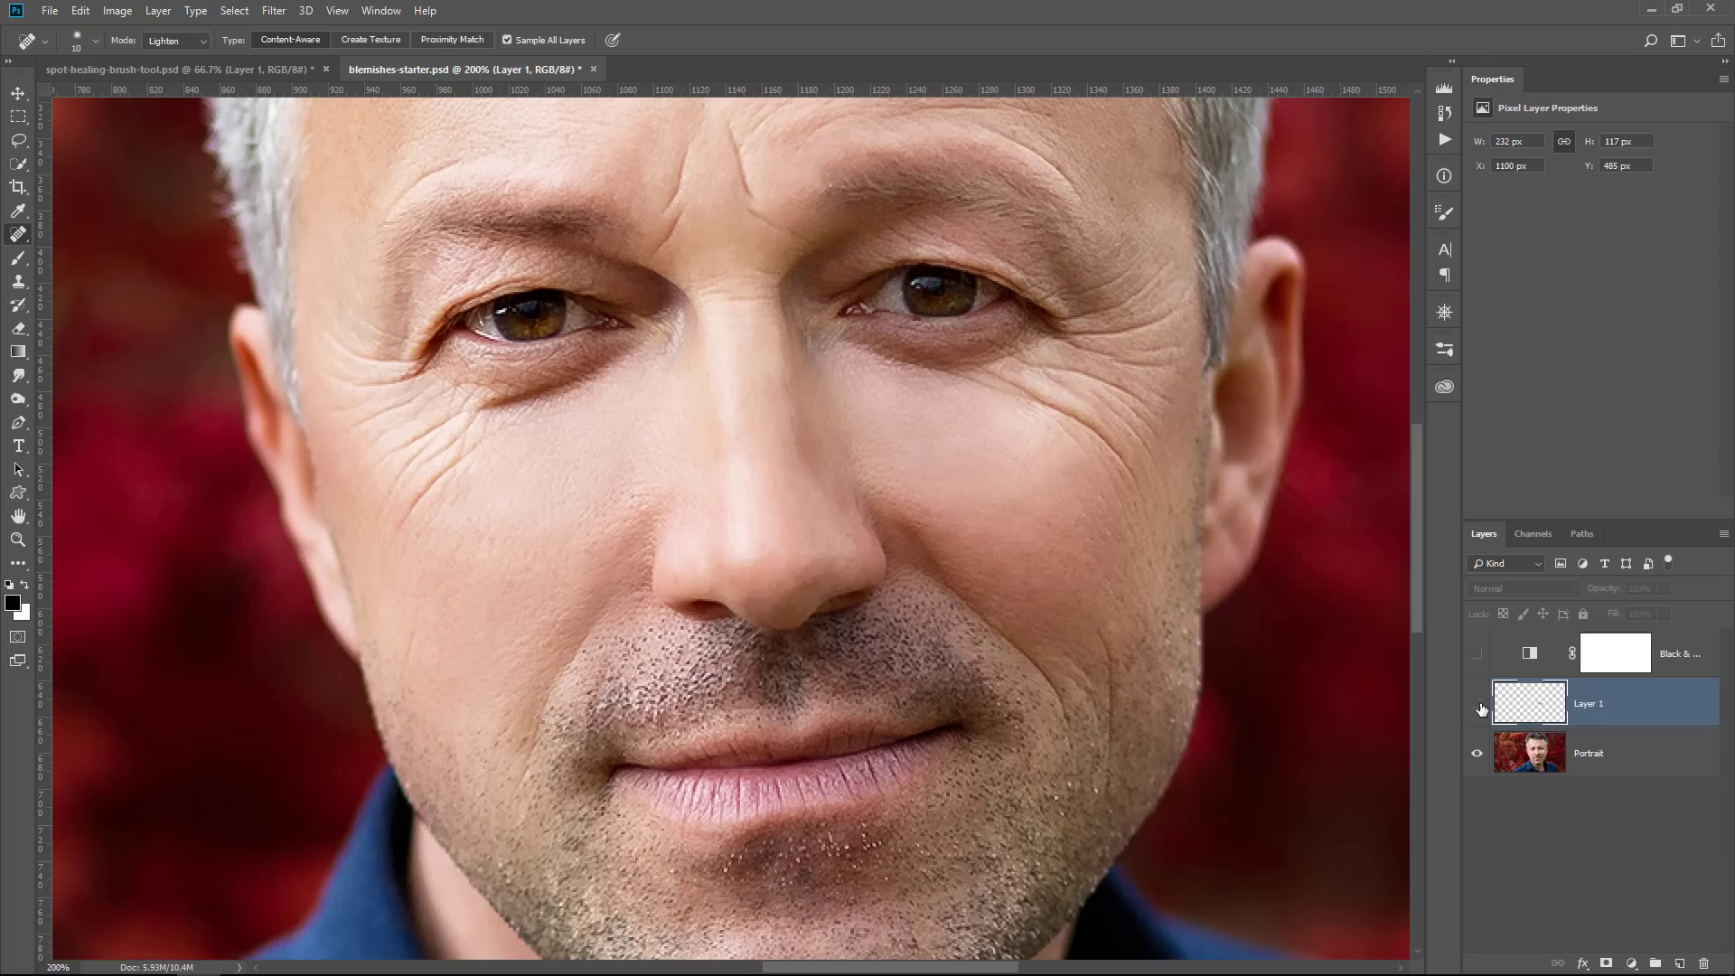
{"action": "left_click", "coordinate": [1482, 710]}
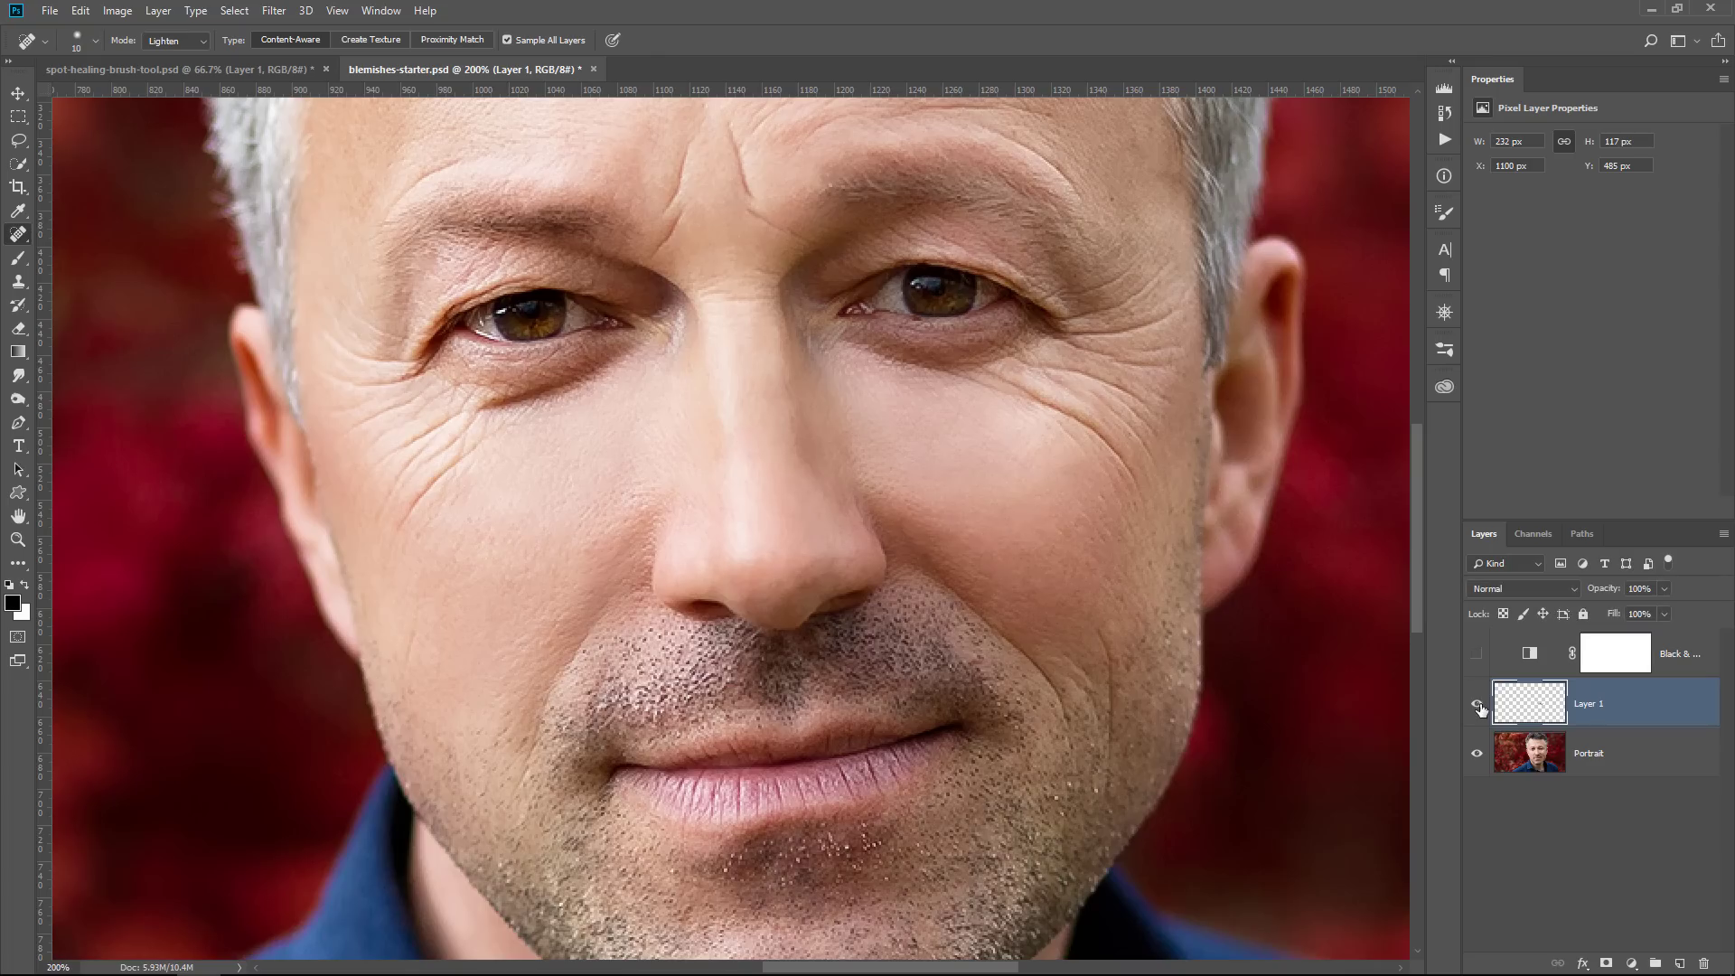
{"action": "left_click", "coordinate": [1482, 710]}
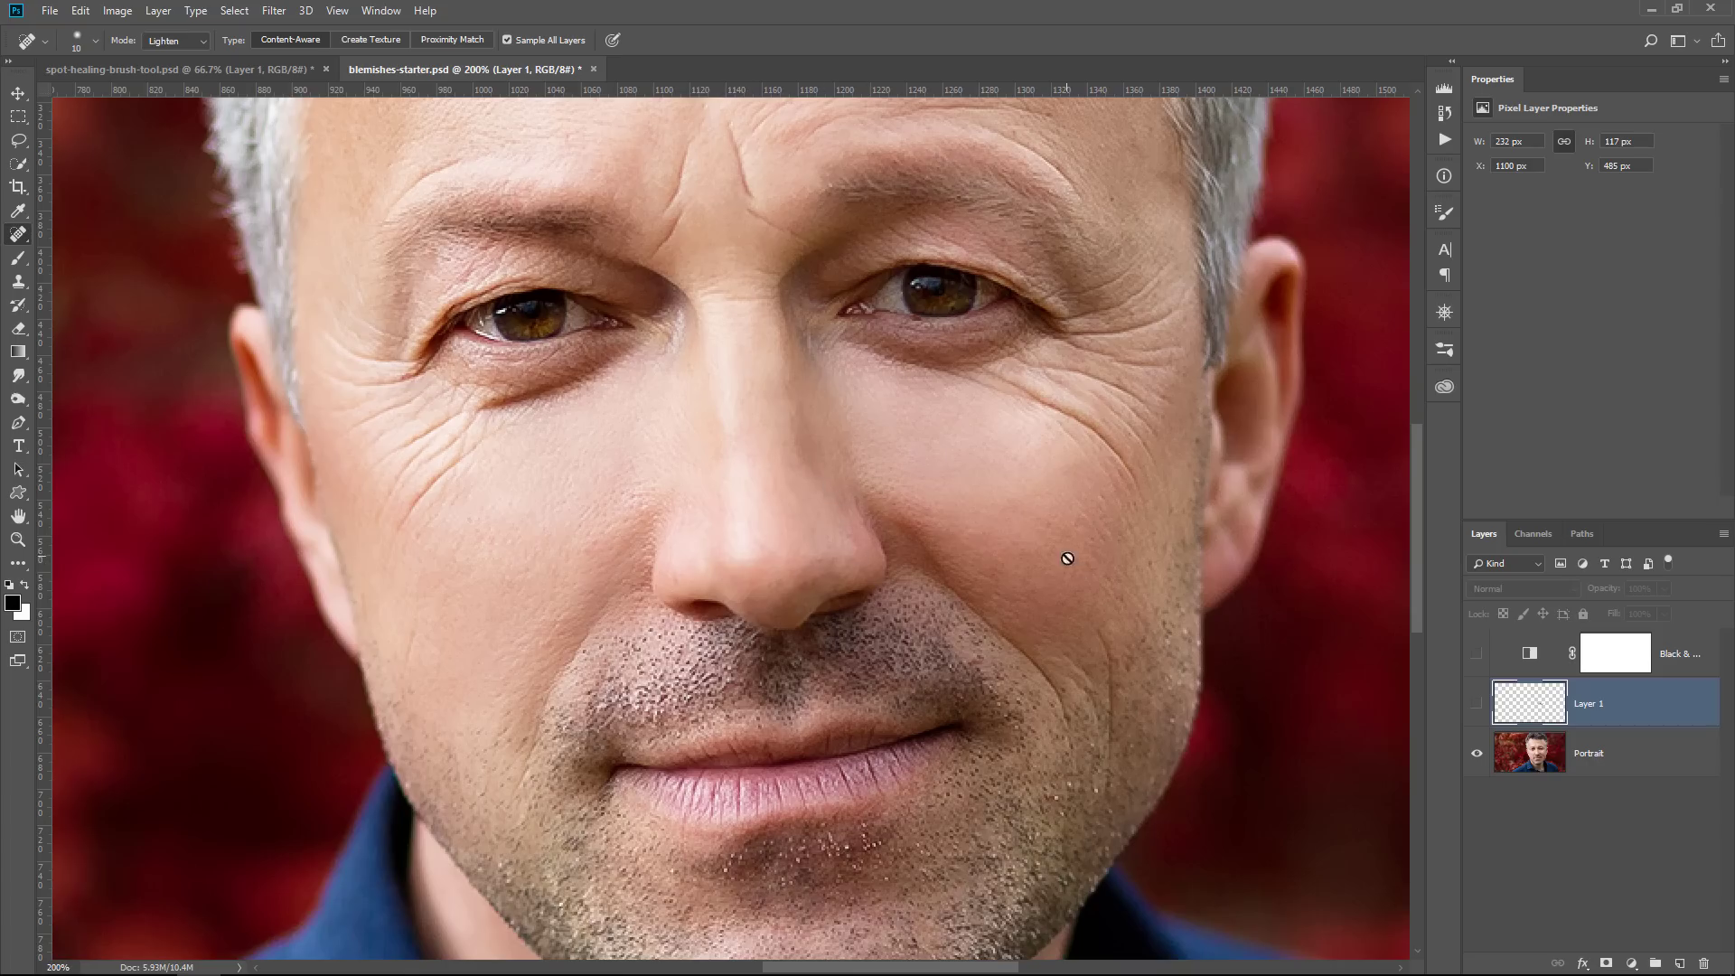
{"action": "left_click", "coordinate": [1478, 706]}
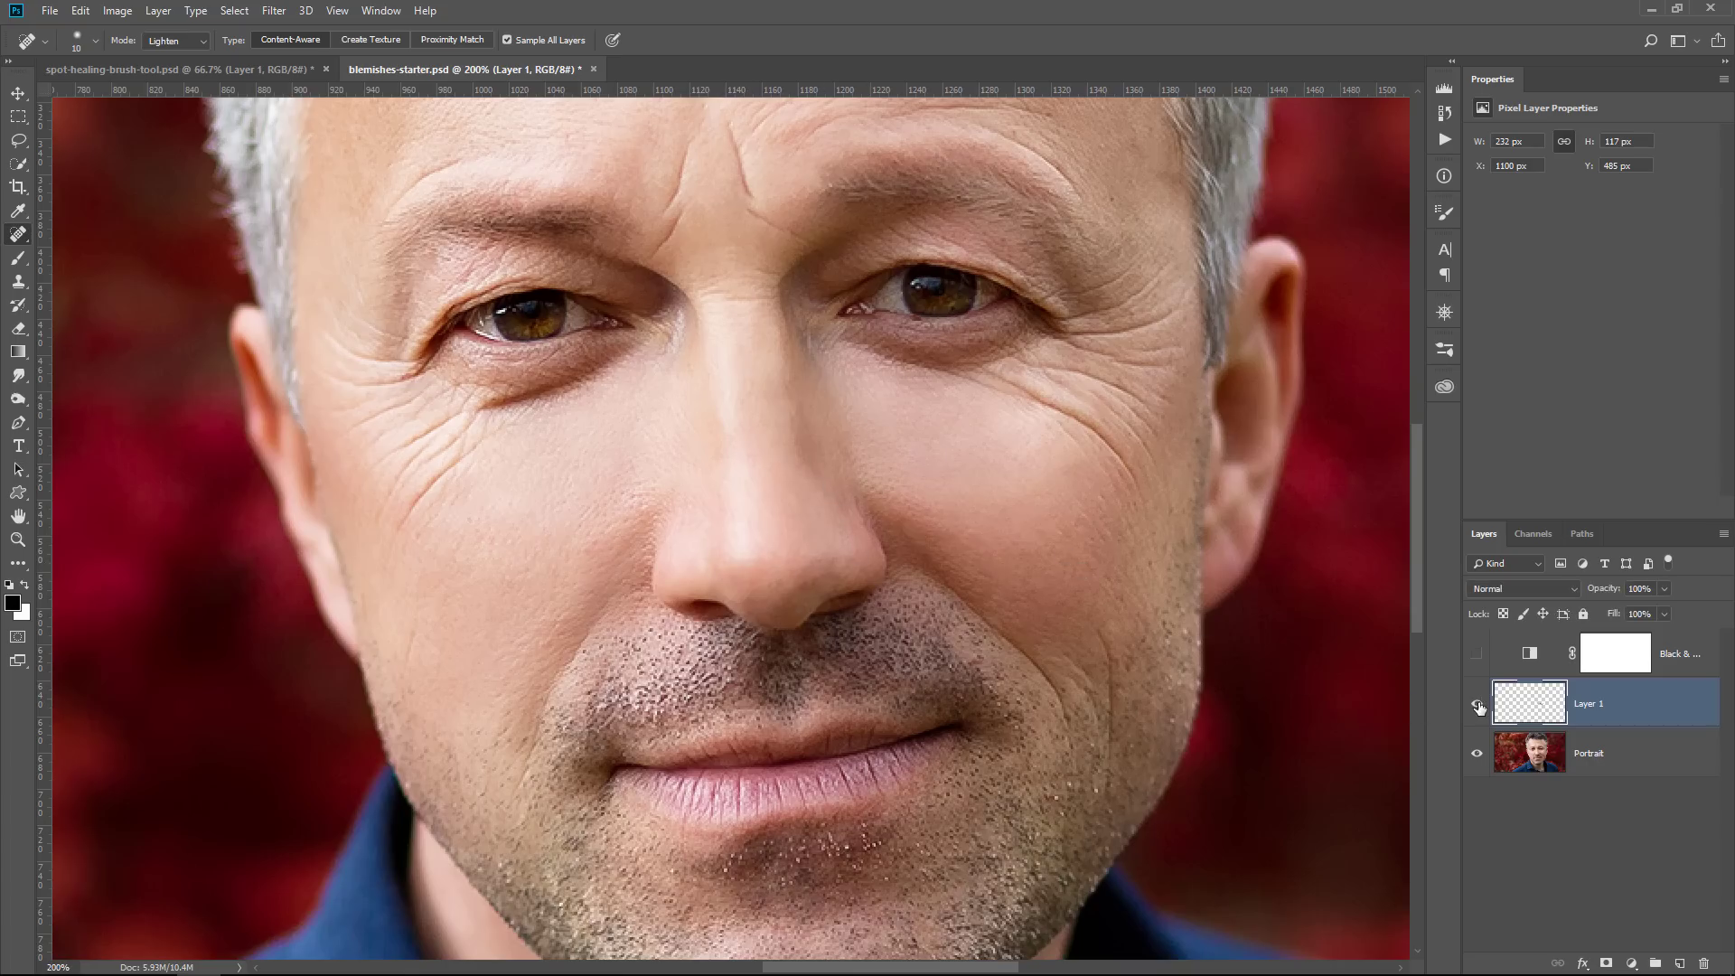
Step: Turn the Black & White check back on and set Reds to -124 and Yellows to 249
{"action": "left_click", "coordinate": [1474, 662]}
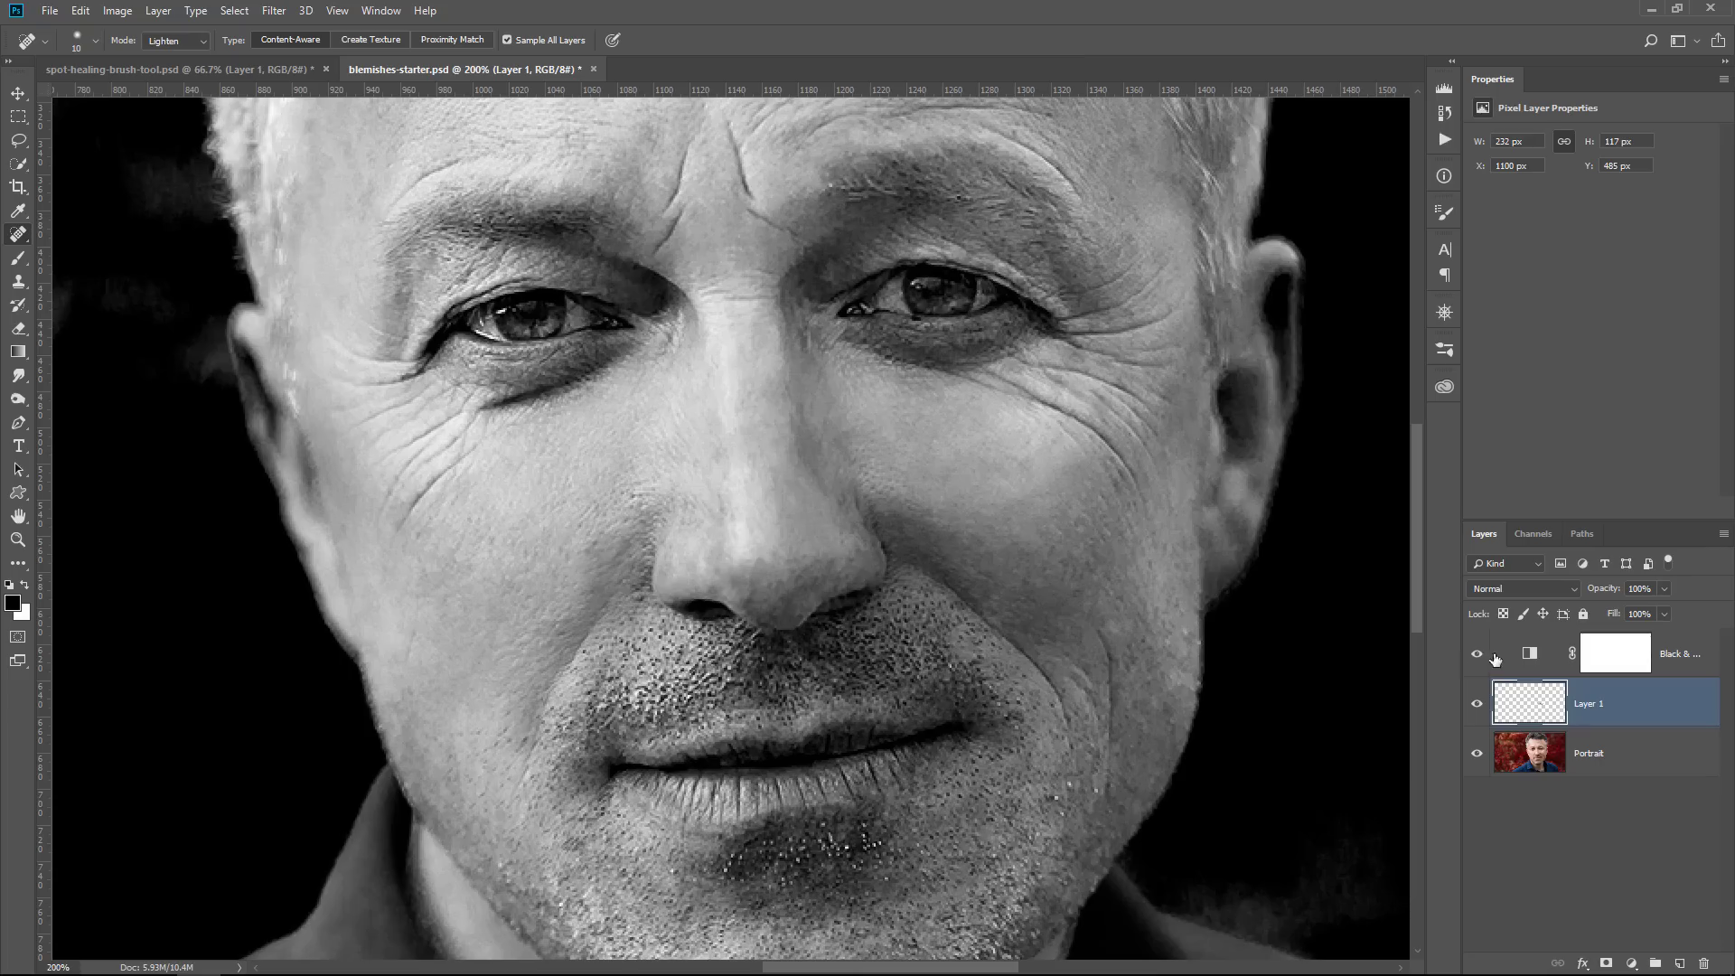
{"action": "left_click", "coordinate": [1538, 664]}
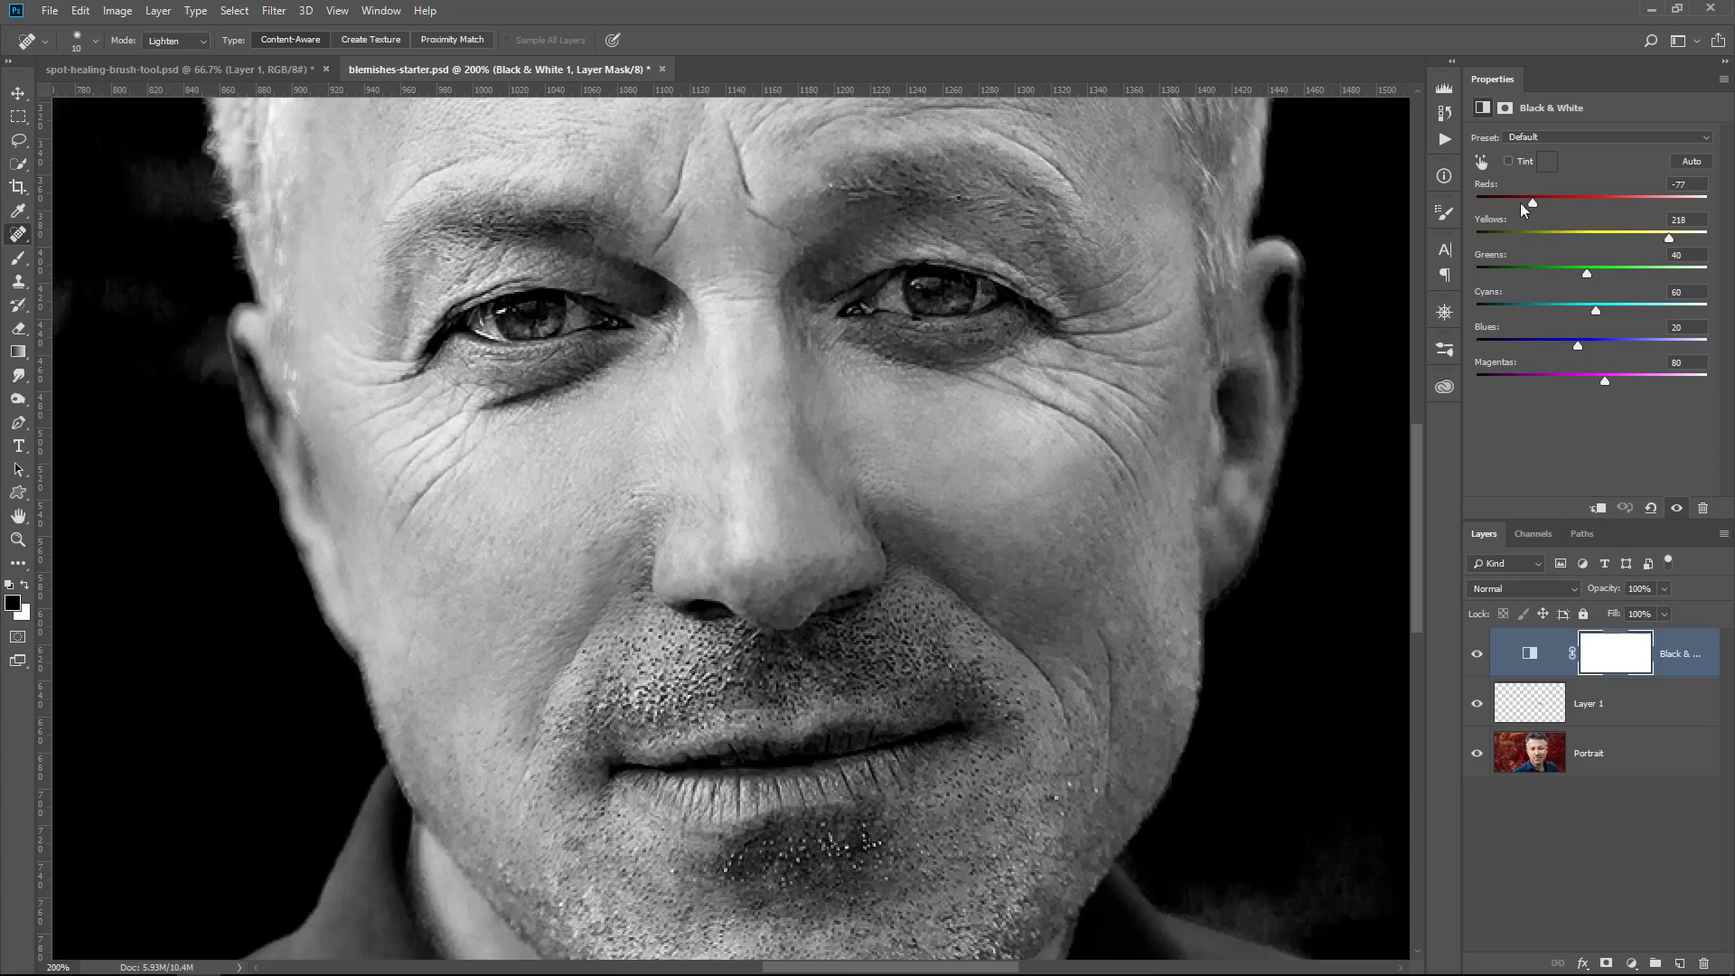
{"action": "left_click_drag", "start_coordinate": [1521, 204], "coordinate": [1551, 205]}
{"action": "left_click_drag", "start_coordinate": [1646, 239], "coordinate": [1678, 252]}
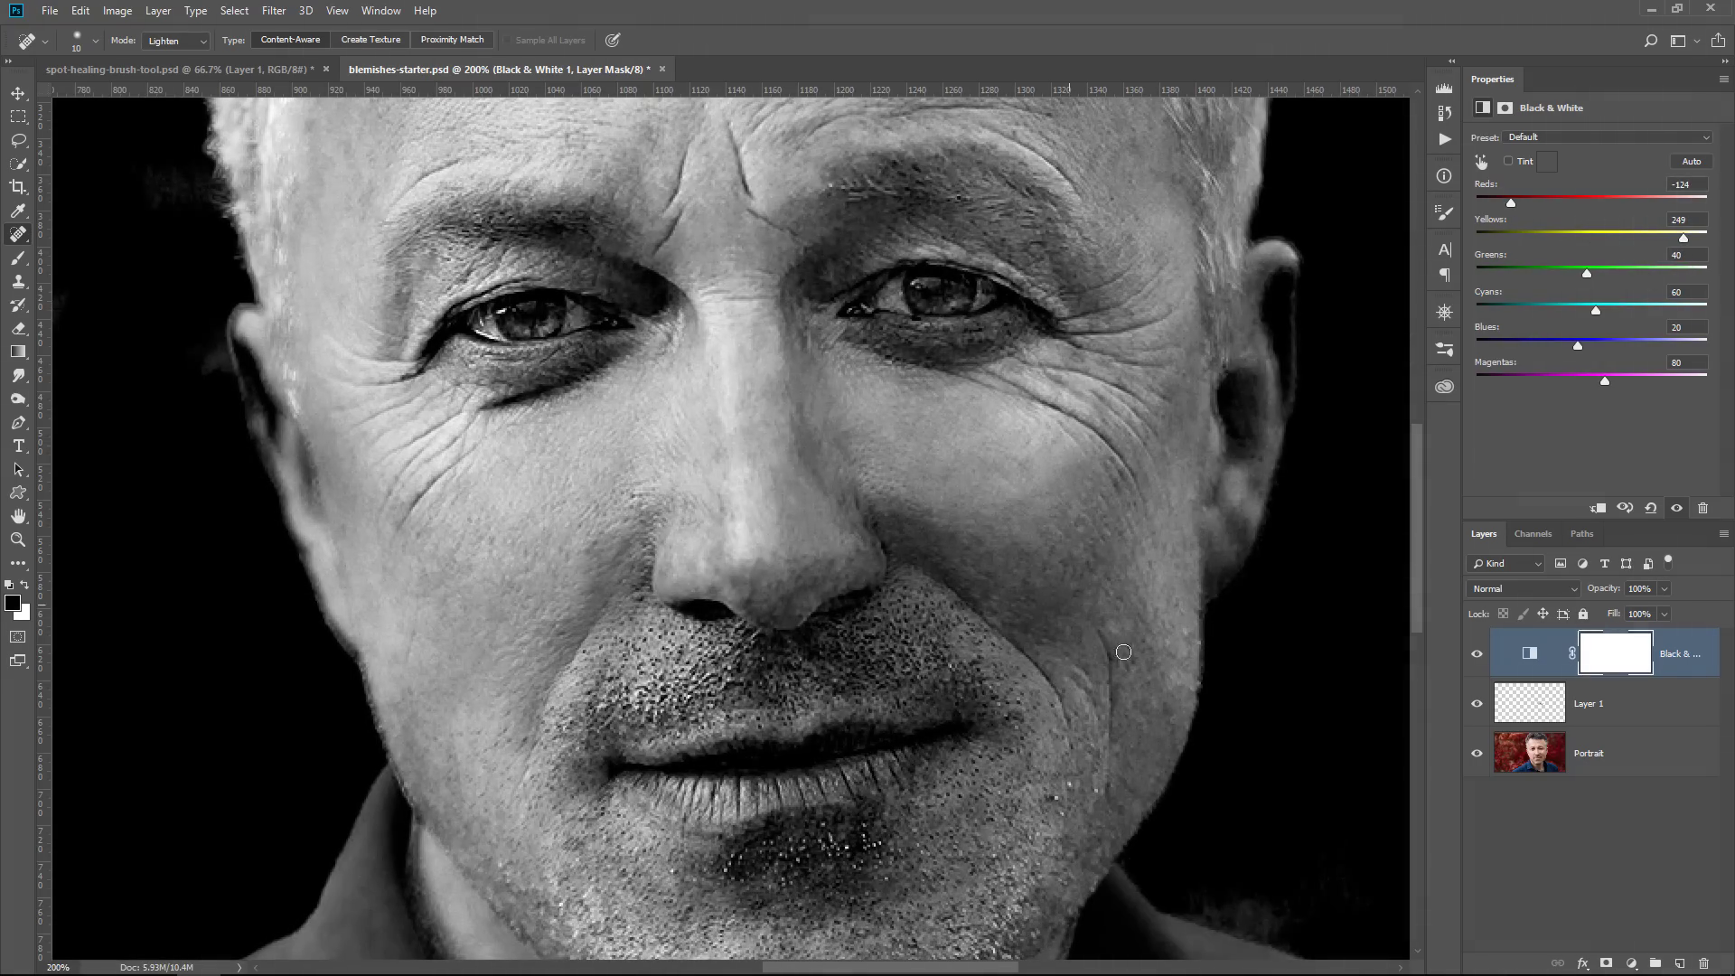
Step: Compare the healing layer on and off, then hide the Black & White check and compare in colour
{"action": "left_click", "coordinate": [1479, 704]}
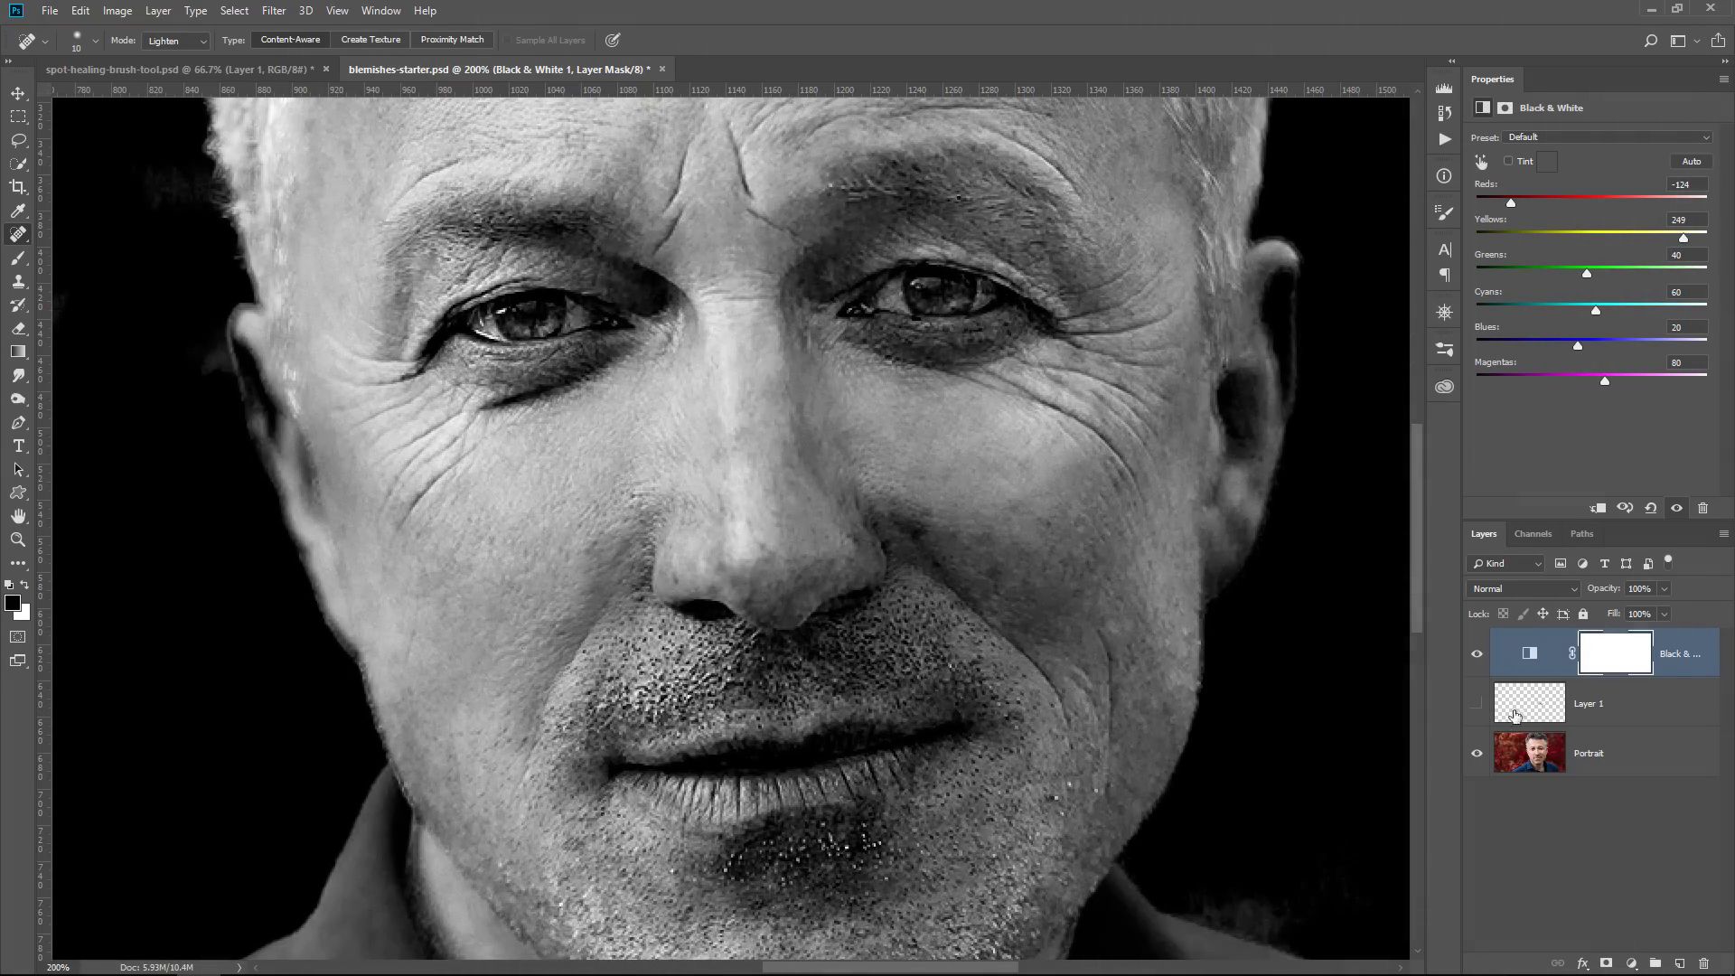
{"action": "left_click", "coordinate": [1478, 703]}
{"action": "left_click", "coordinate": [1476, 654]}
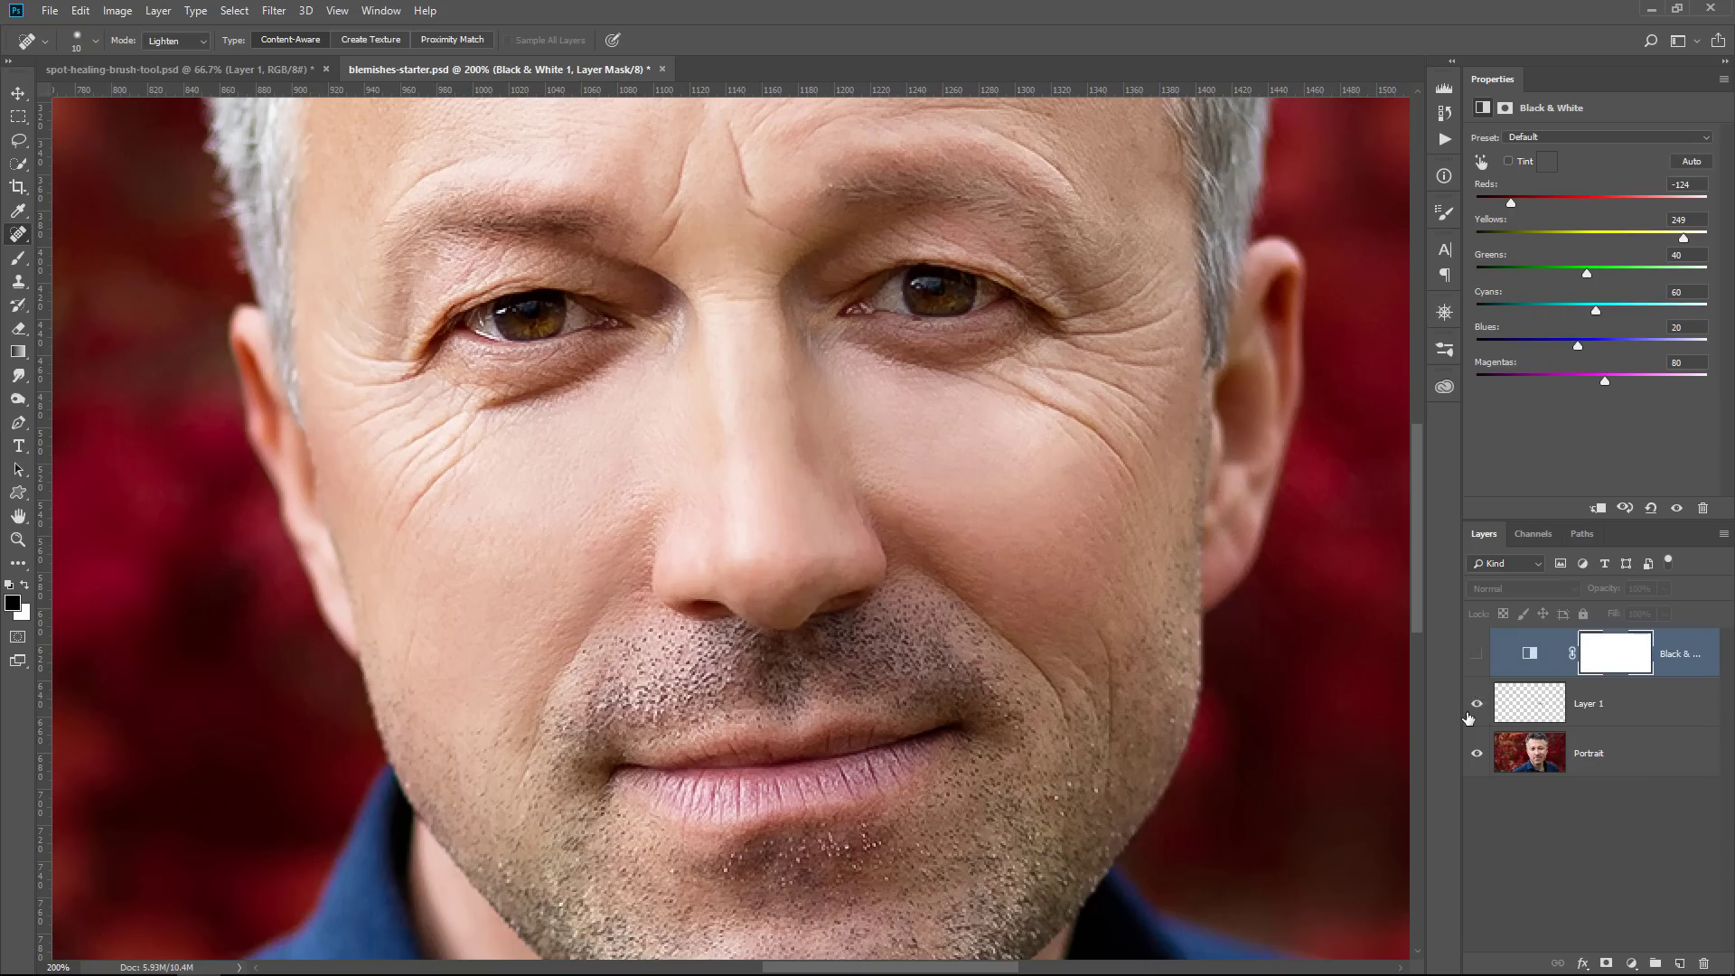
{"action": "left_click", "coordinate": [1476, 703]}
{"action": "left_click", "coordinate": [1473, 708]}
{"action": "left_click", "coordinate": [1476, 705]}
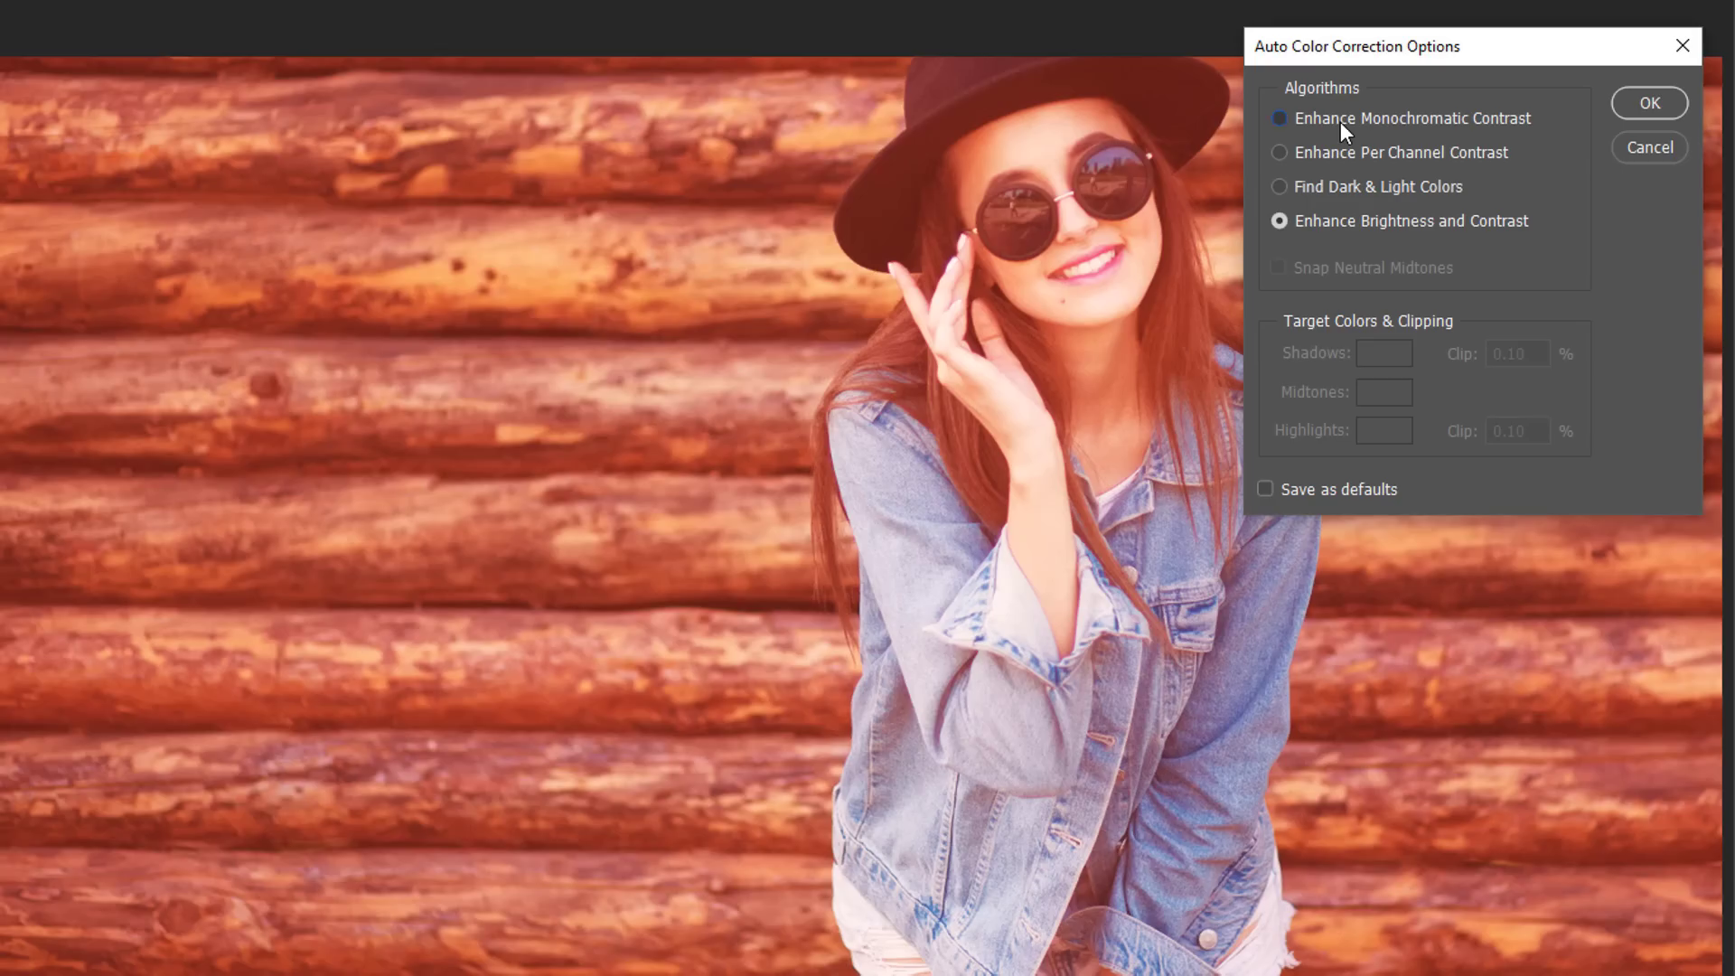
Step: Try the Enhance Monochromatic Contrast algorithm in Auto Color Correction Options
{"action": "left_click", "coordinate": [1338, 118]}
Step: Choose Find Dark & Light Colors with Snap Neutral Midtones, then show Layer 1 and the top adjustment in the eye close-up
{"action": "left_click", "coordinate": [1309, 187]}
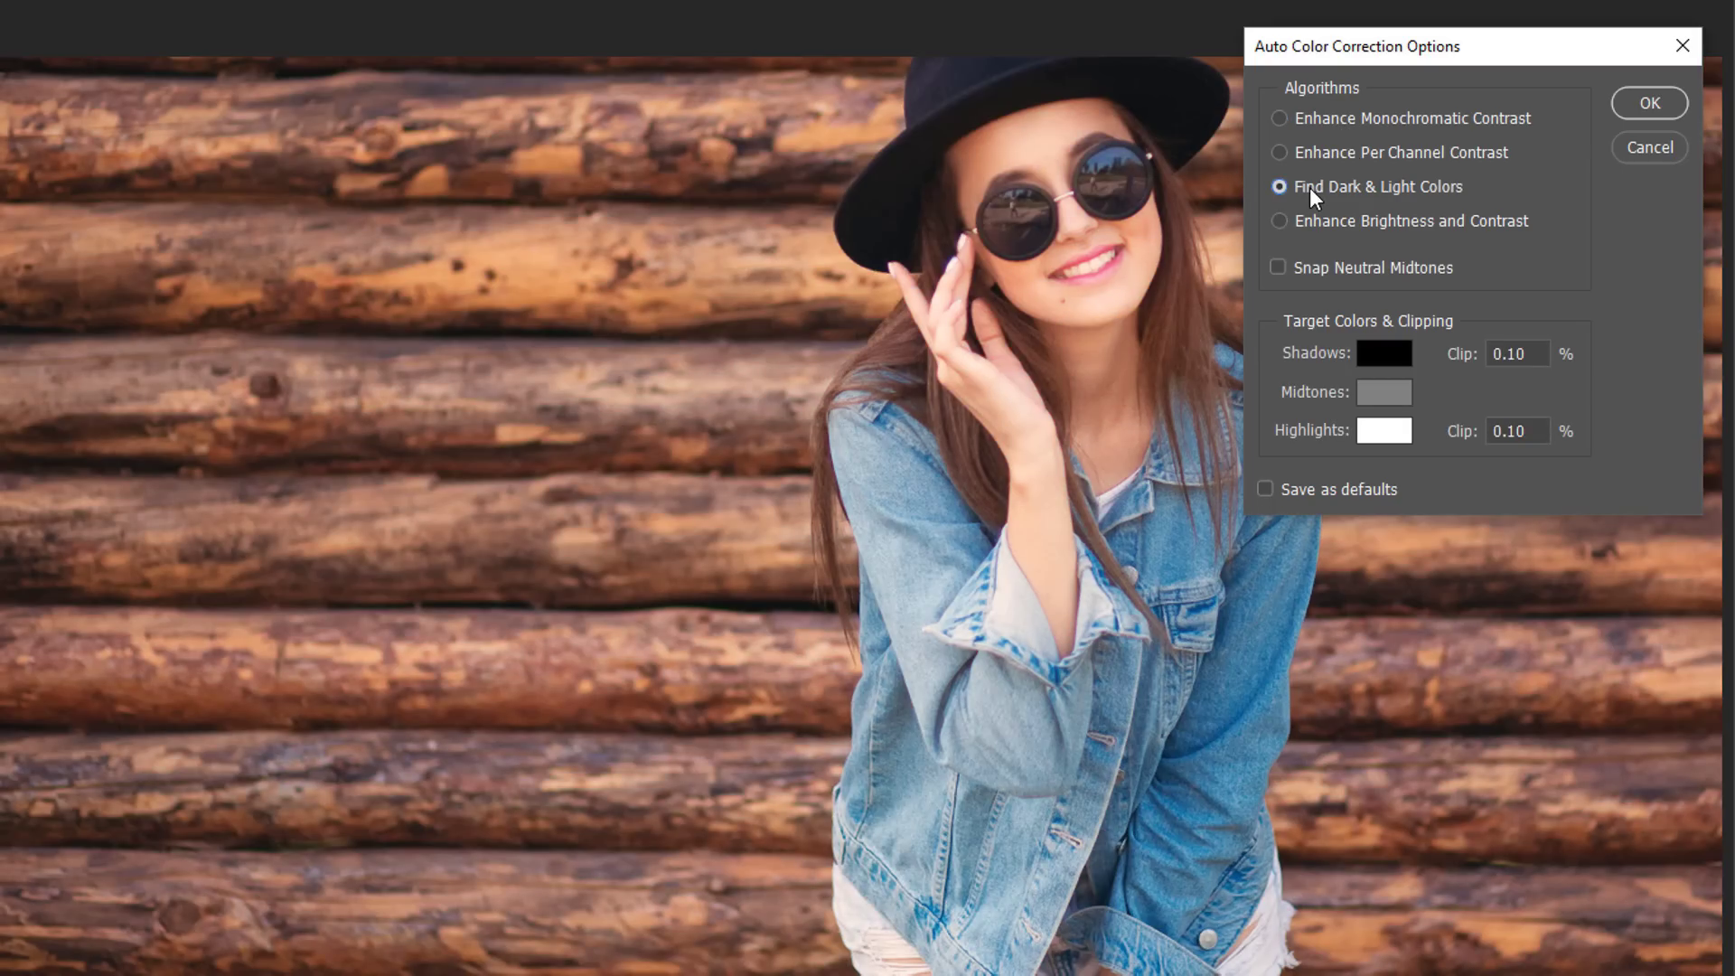
{"action": "left_click", "coordinate": [1321, 268]}
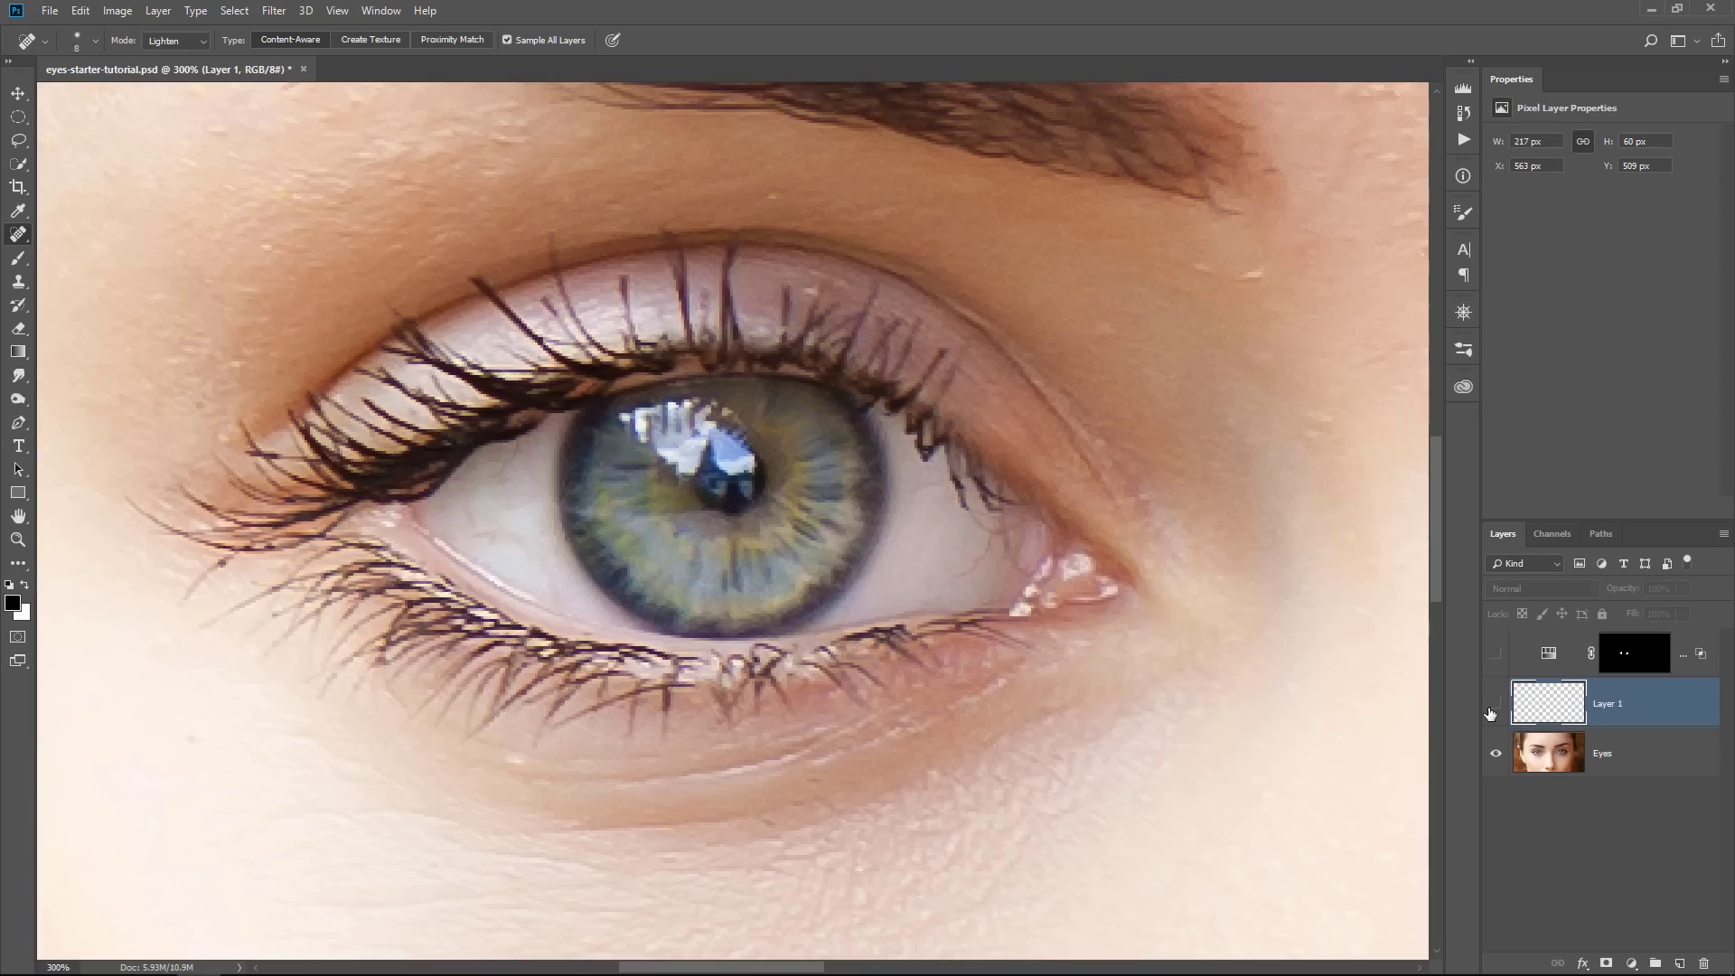
{"action": "left_click", "coordinate": [1492, 710]}
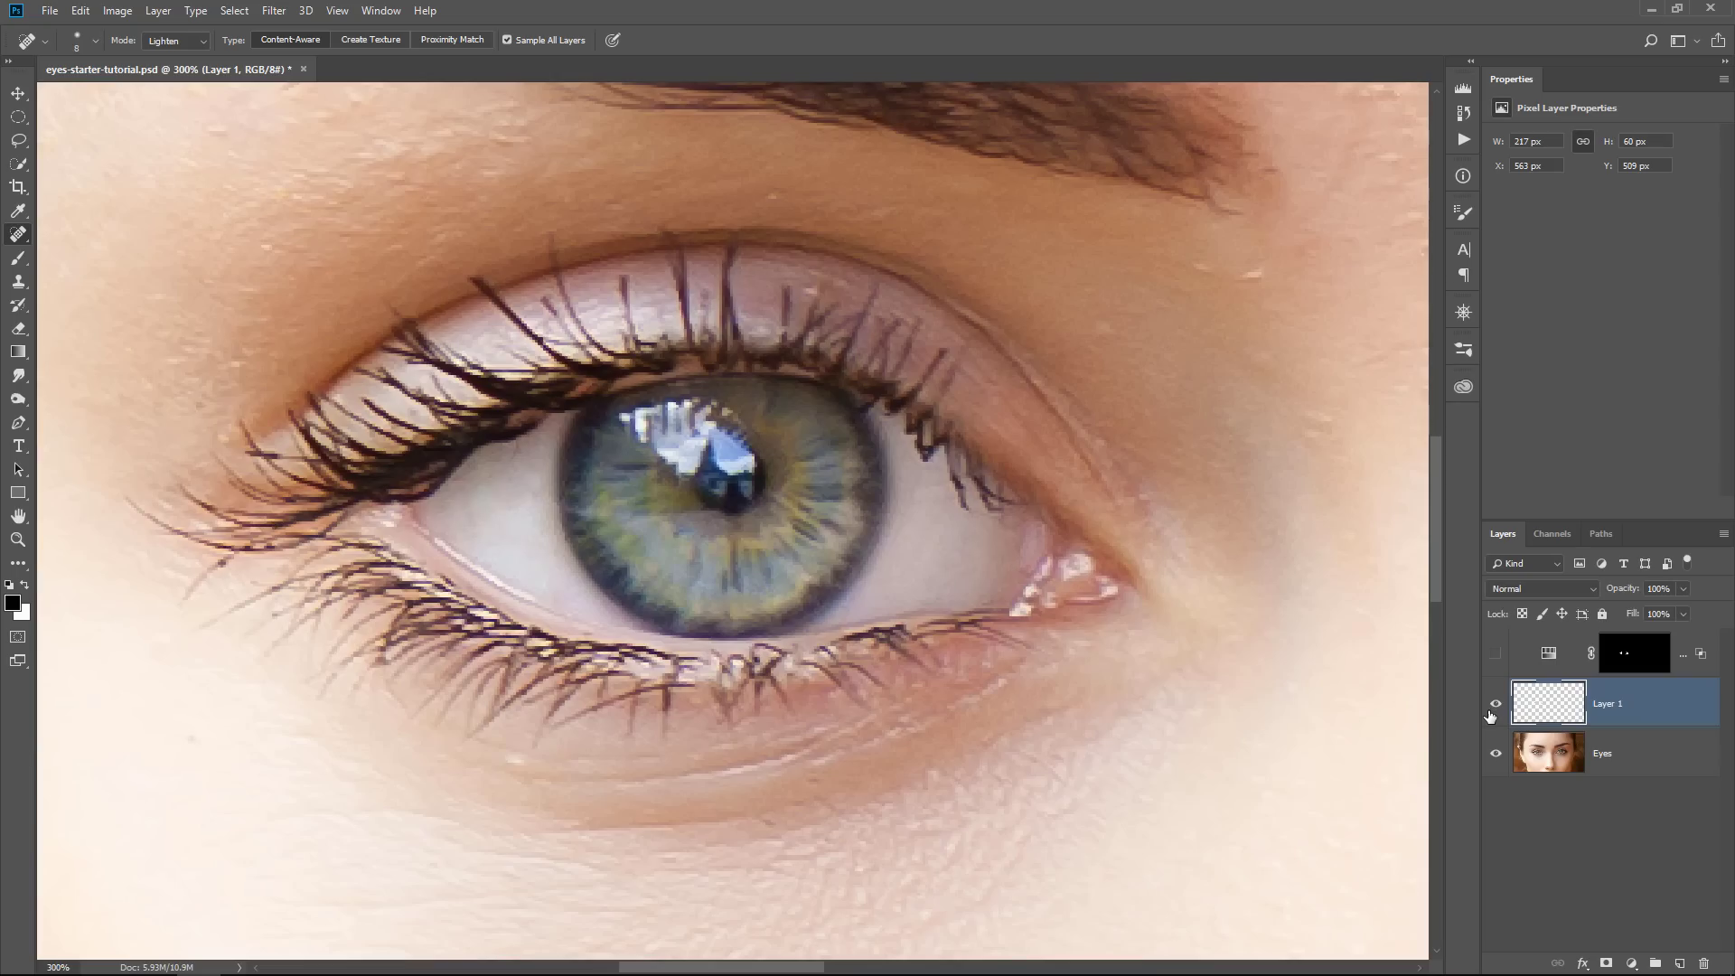
{"action": "left_click", "coordinate": [1494, 656]}
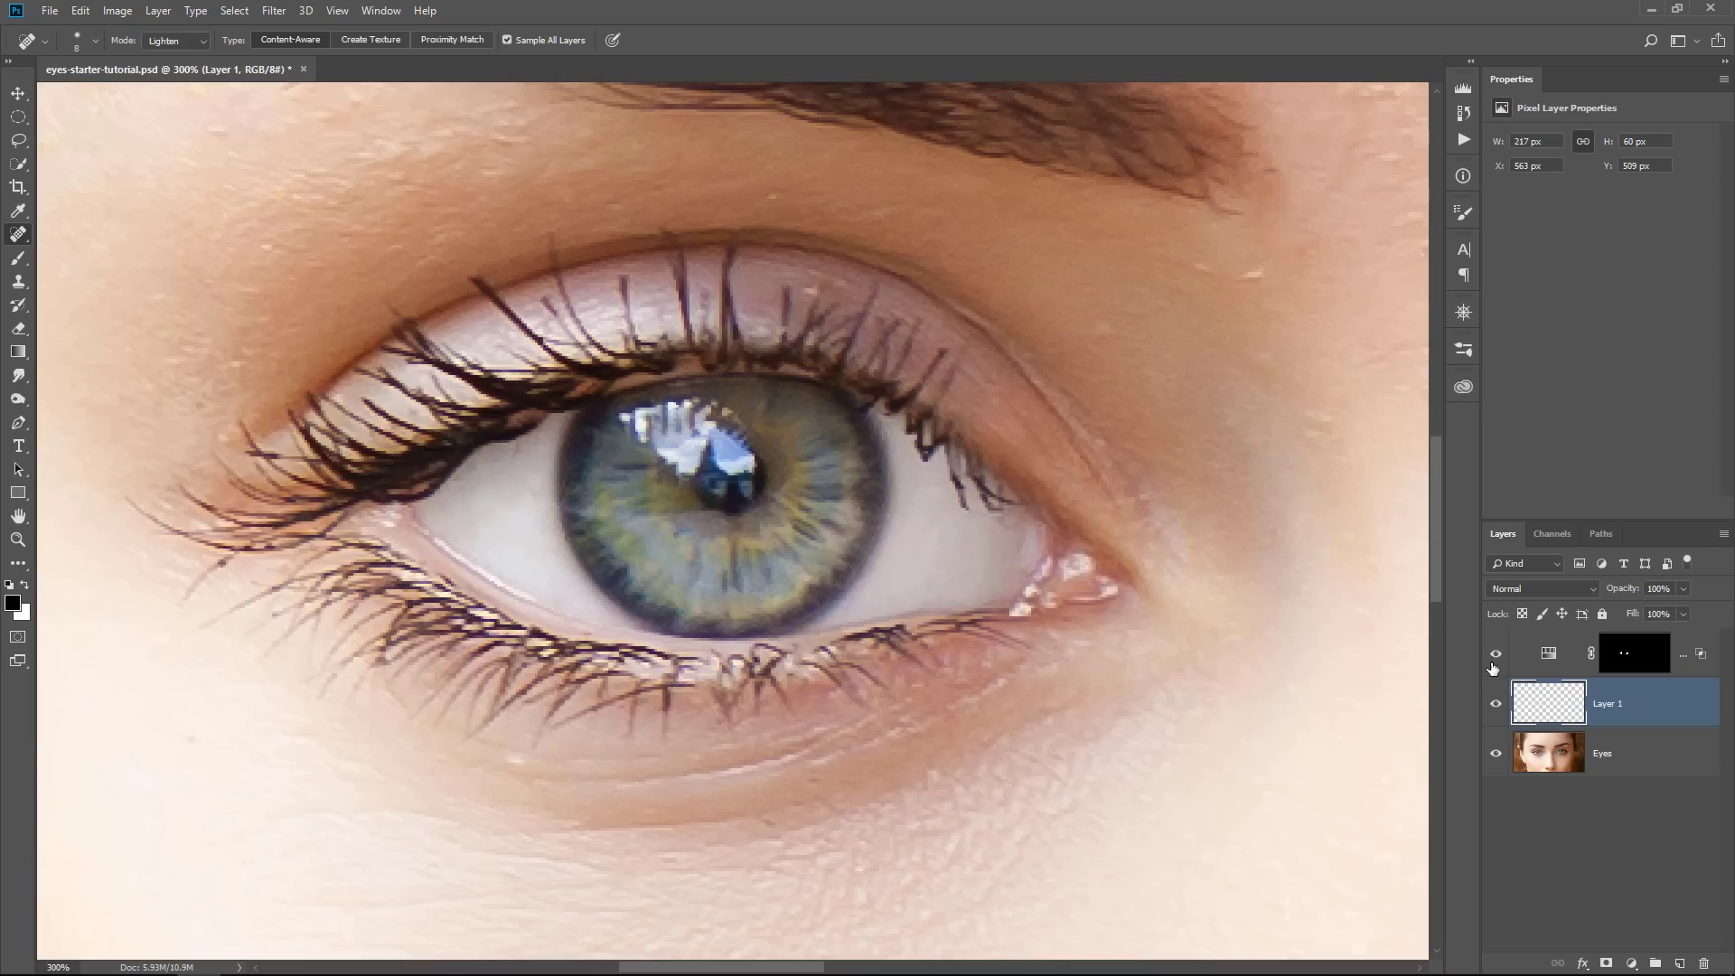